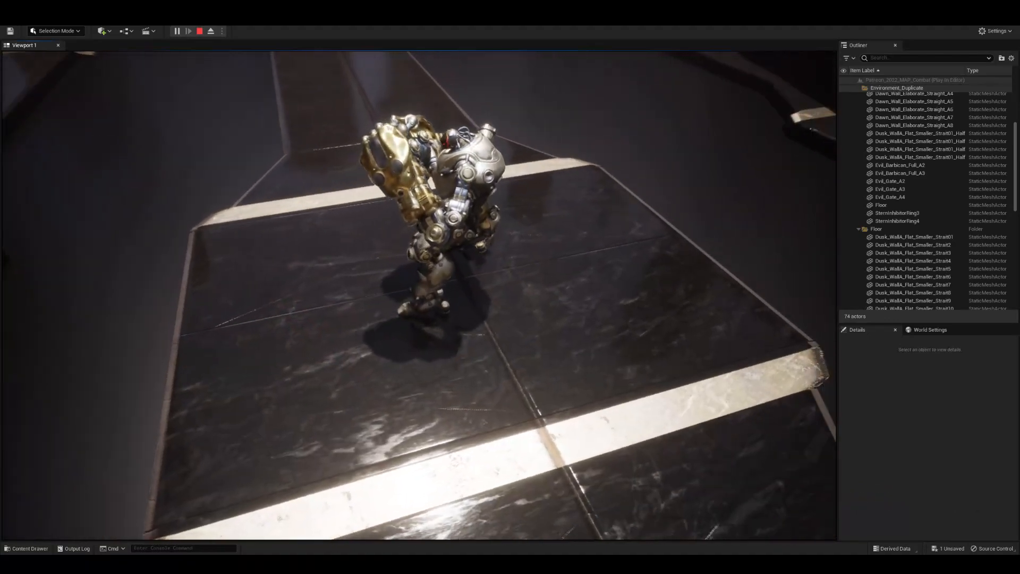
Step: Play-test the combat map in the editor to examine the character's attack effects, and end the play session
key(Escape)
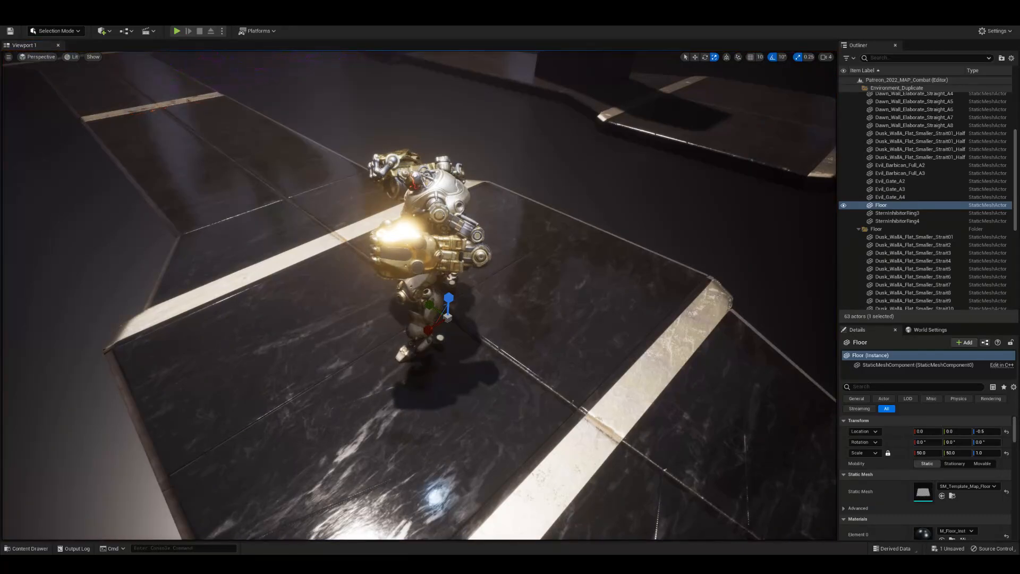
click(177, 31)
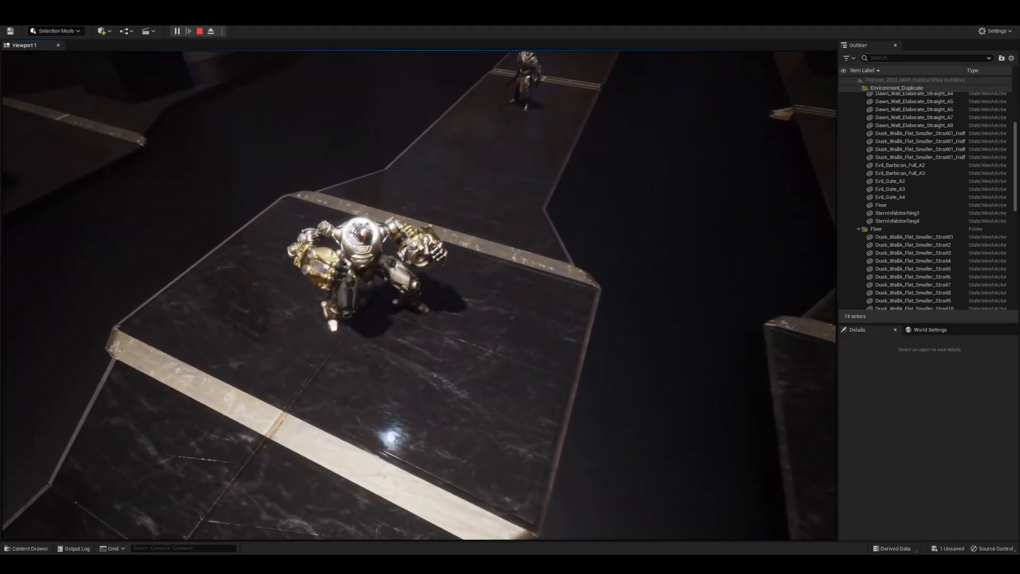
key(Escape)
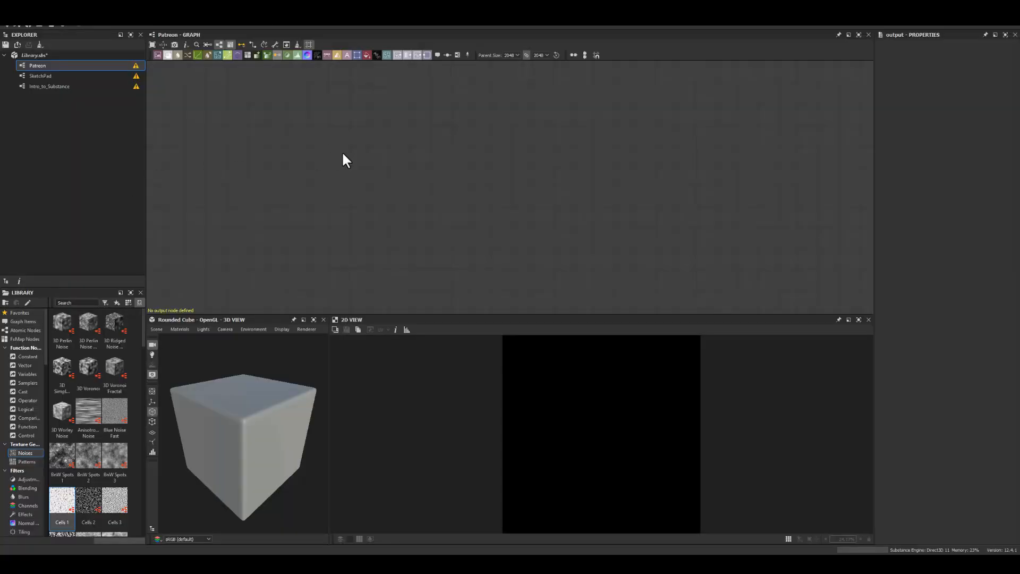
Step: In Substance 3D Designer, add a Perlin Noise node to the Patreon graph and reduce its Scale to about 5
key(space)
text(per)
click(359, 180)
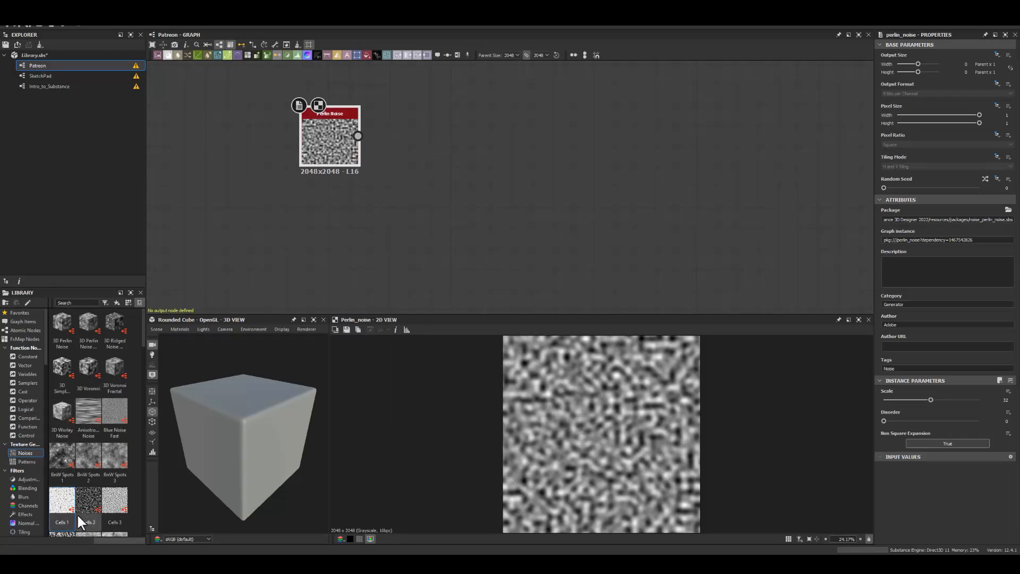
scroll(79, 481, down, 5)
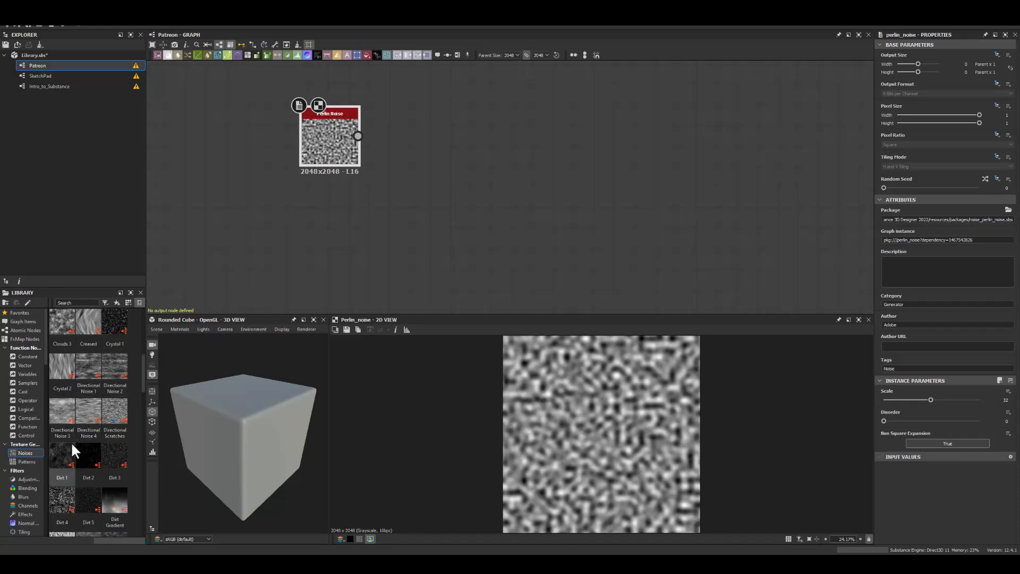
scroll(74, 417, up, 5)
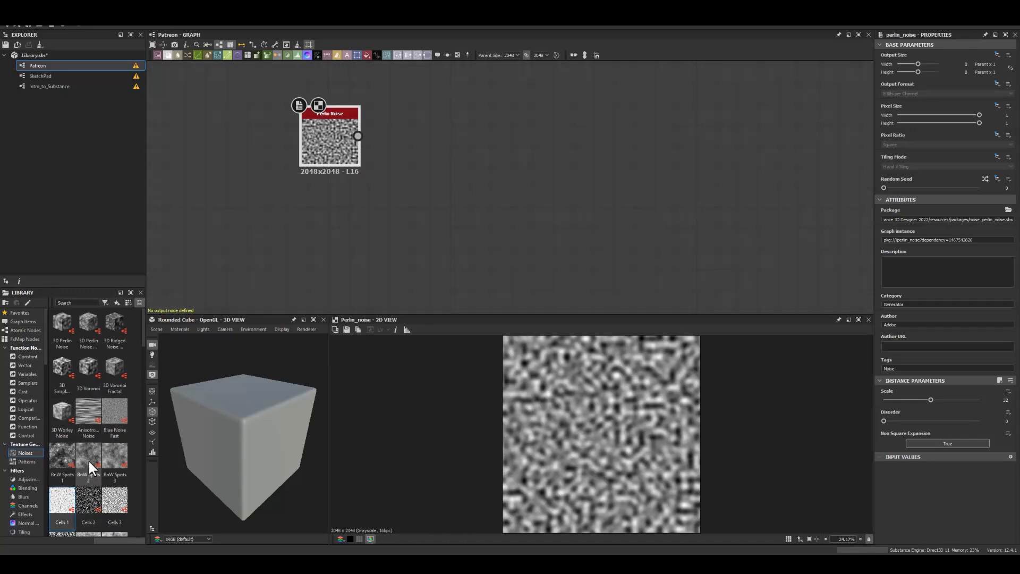
drag(328, 130, 295, 151)
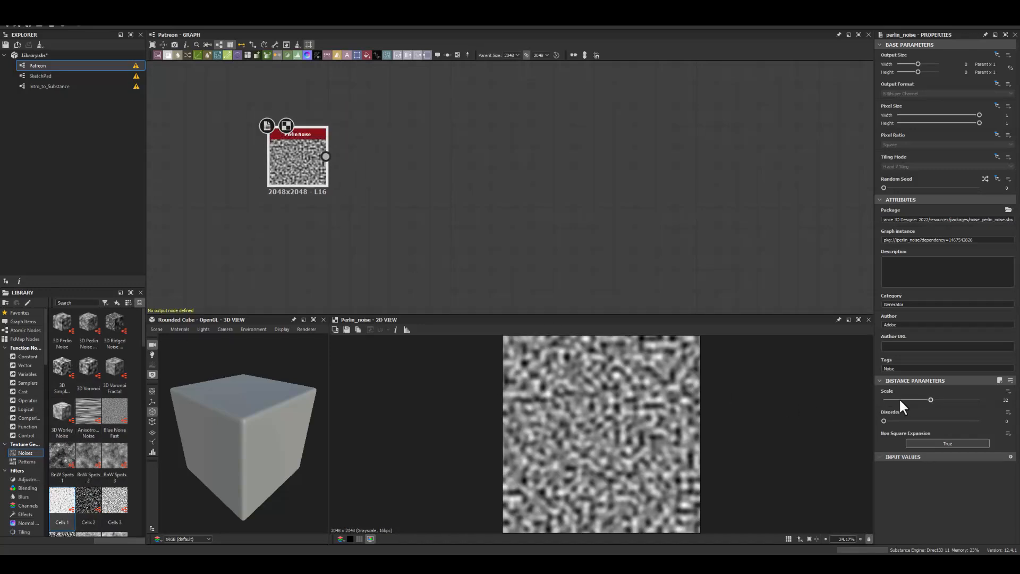
drag(899, 397, 889, 398)
Step: Connect a Cross Section node to the Perlin Noise output and set its drawing style to Gradient mirrored
drag(325, 156, 420, 159)
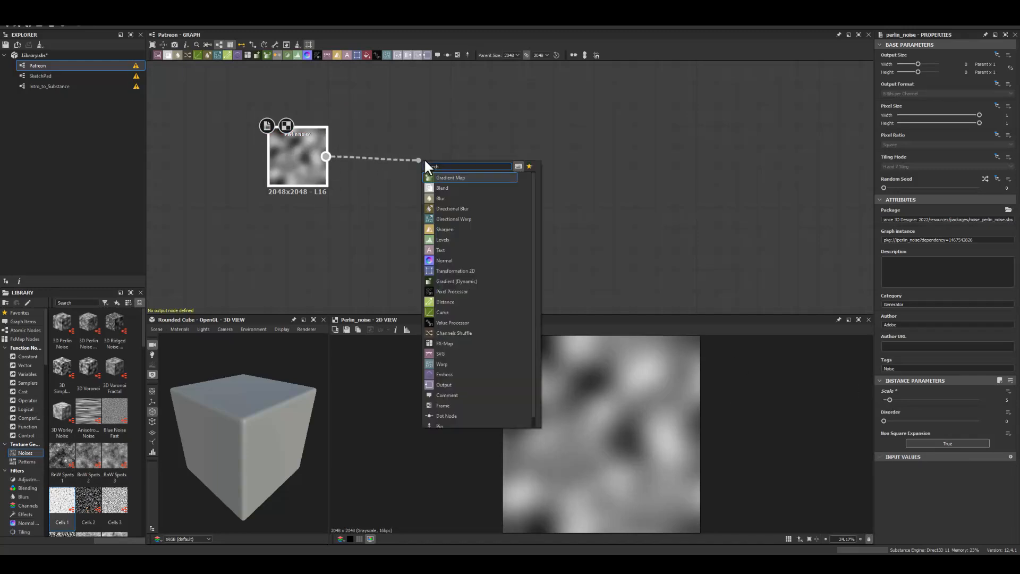
text(cros)
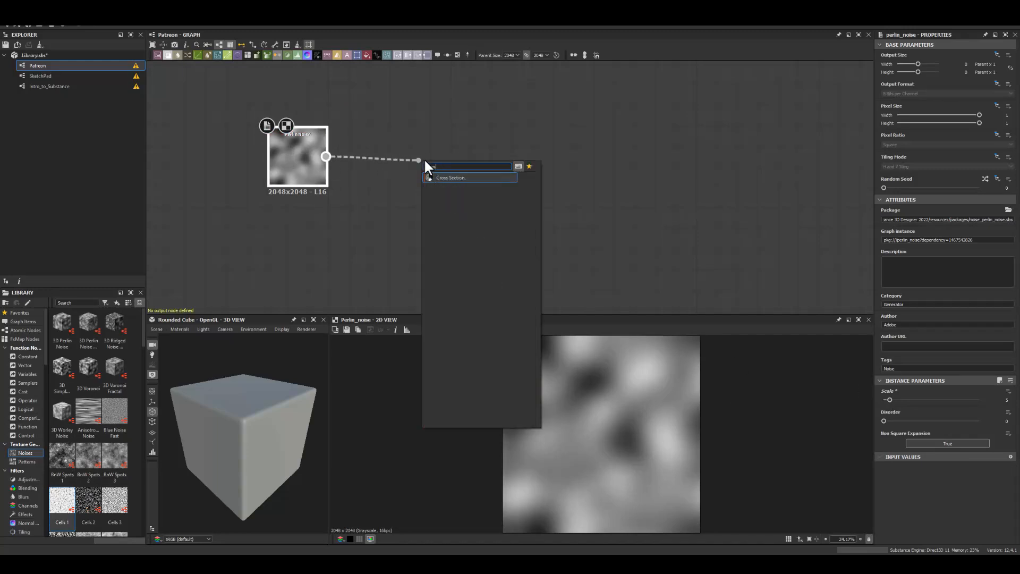
key(Return)
drag(471, 159, 388, 170)
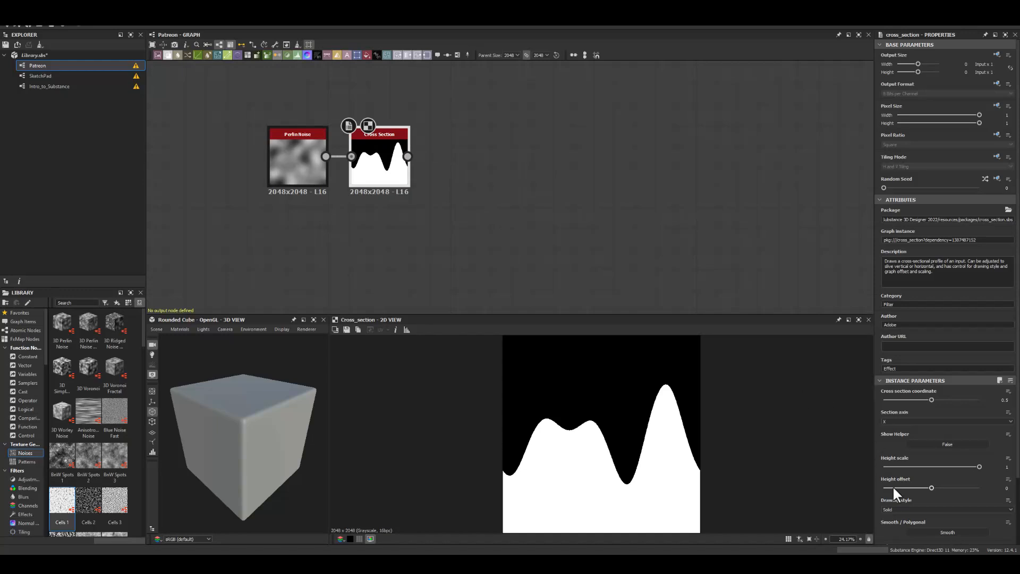
click(893, 509)
click(892, 524)
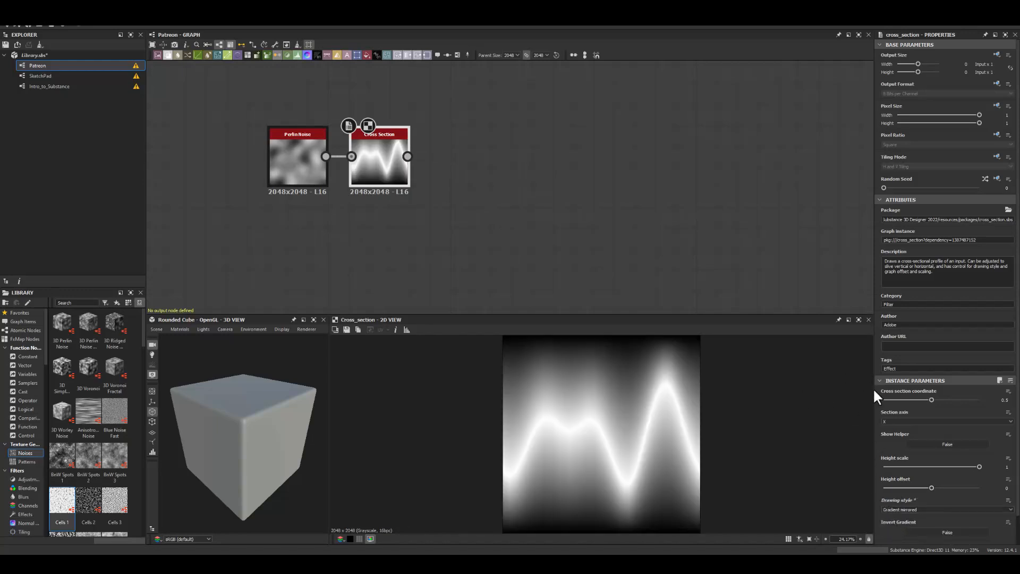
Step: Connect a Histogram Scan node to the Cross Section, with Position about 0.25 and Contrast about 0.95
drag(407, 156, 475, 159)
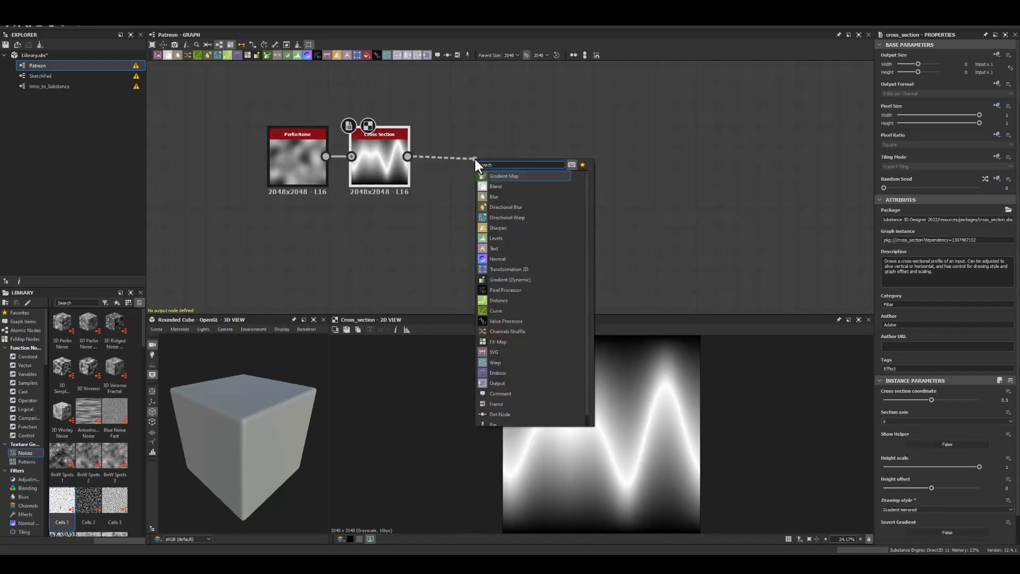
text(scan)
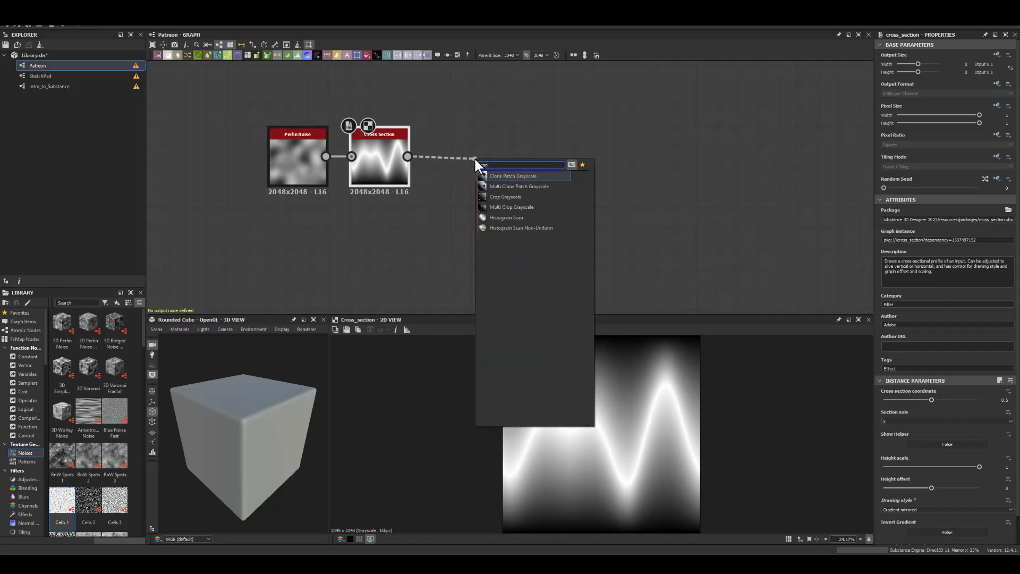
click(502, 218)
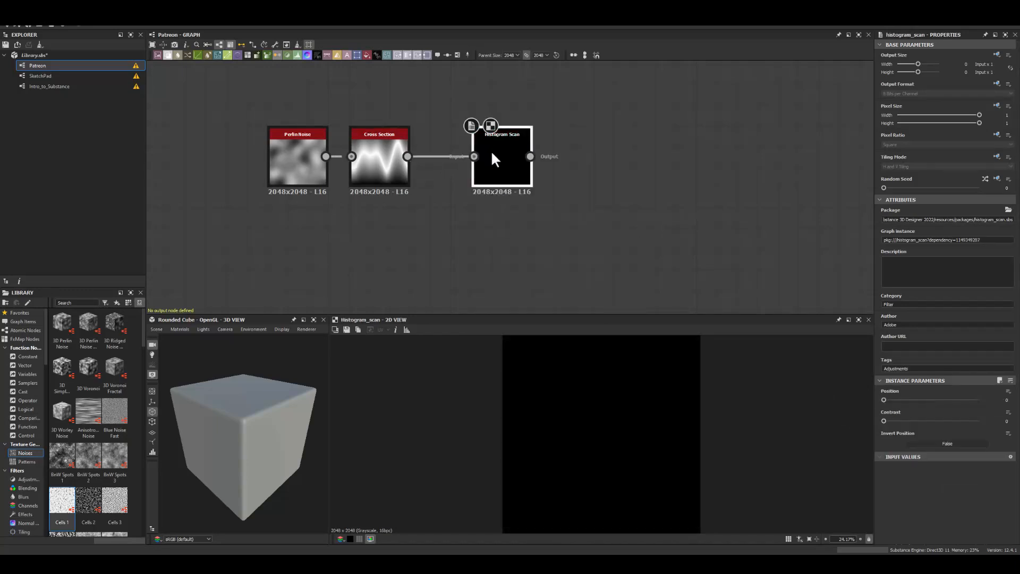
drag(883, 399, 976, 433)
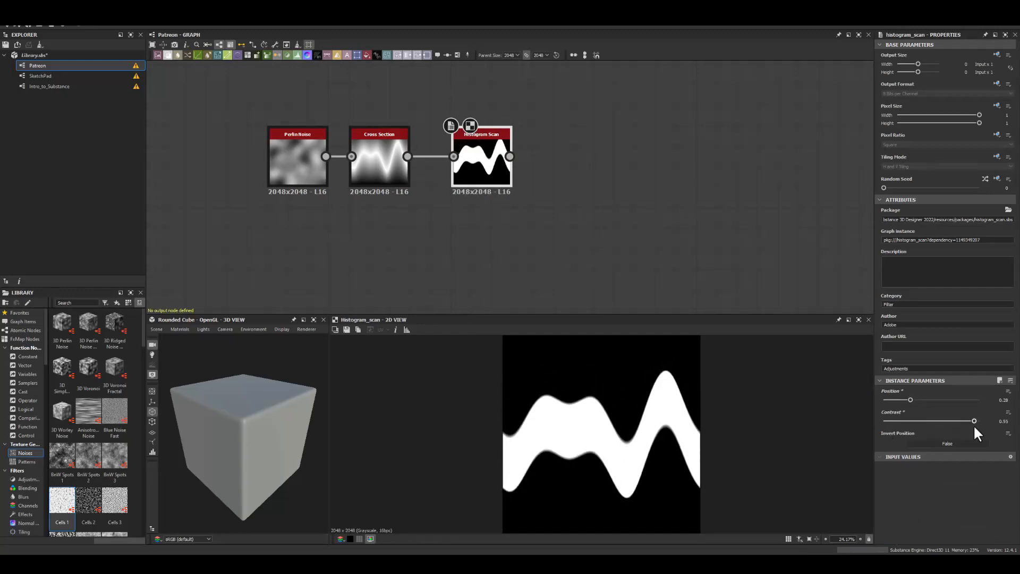
drag(910, 399, 906, 400)
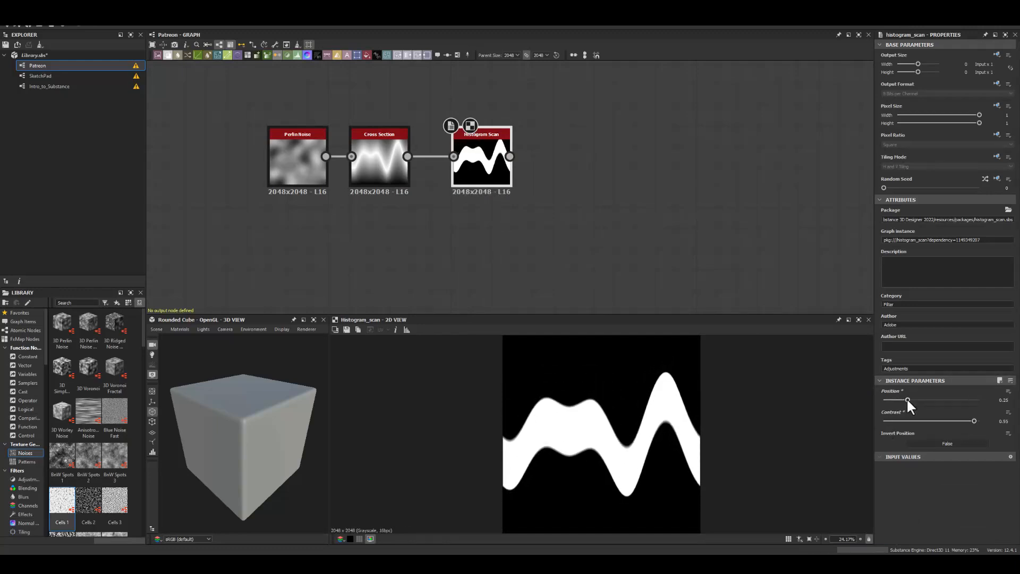
Step: Reshape the wave by setting the Perlin Noise Disorder to 0.42 and the Cross Section's section coordinate to 1
click(291, 162)
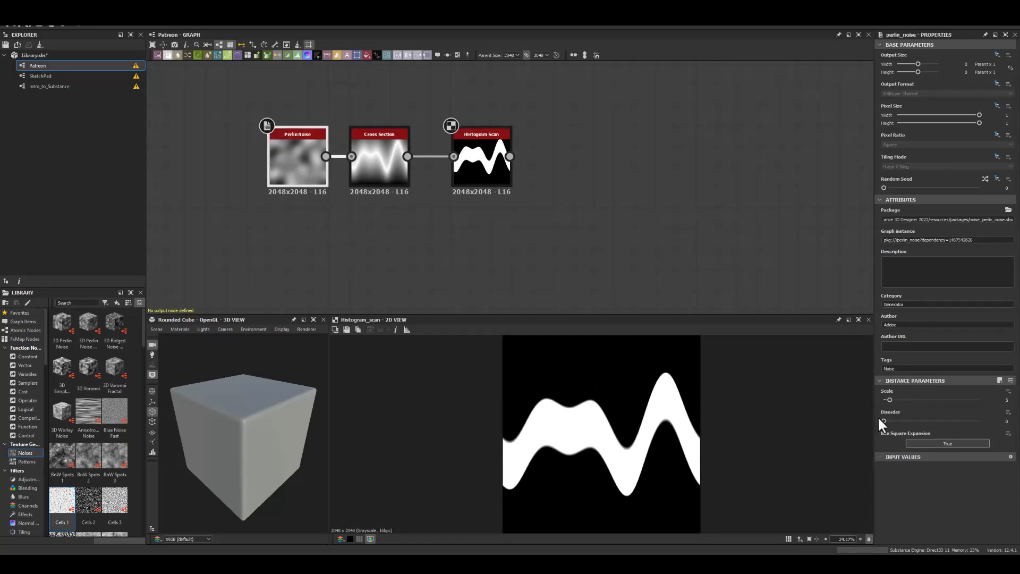
drag(883, 422, 923, 421)
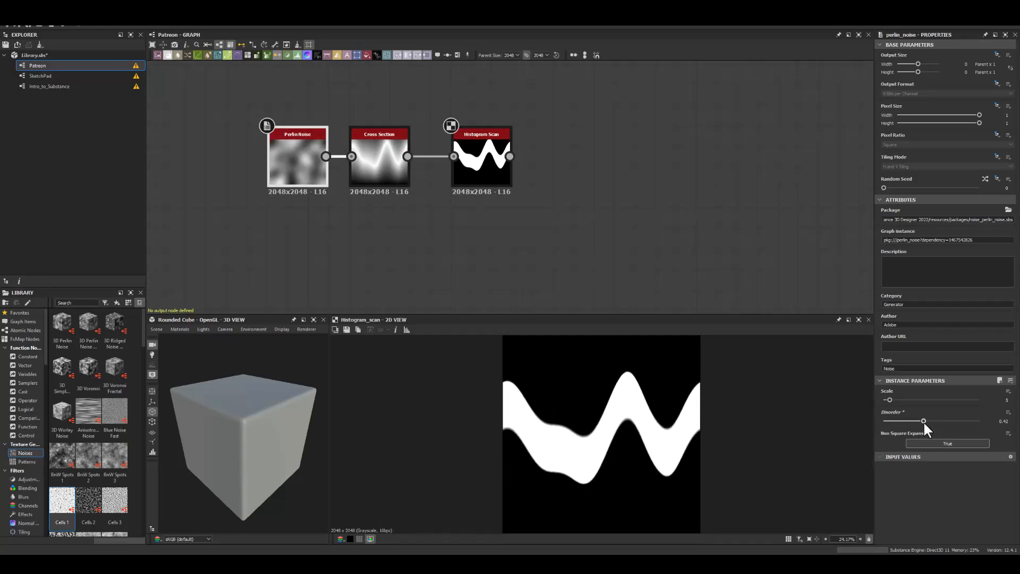
click(374, 172)
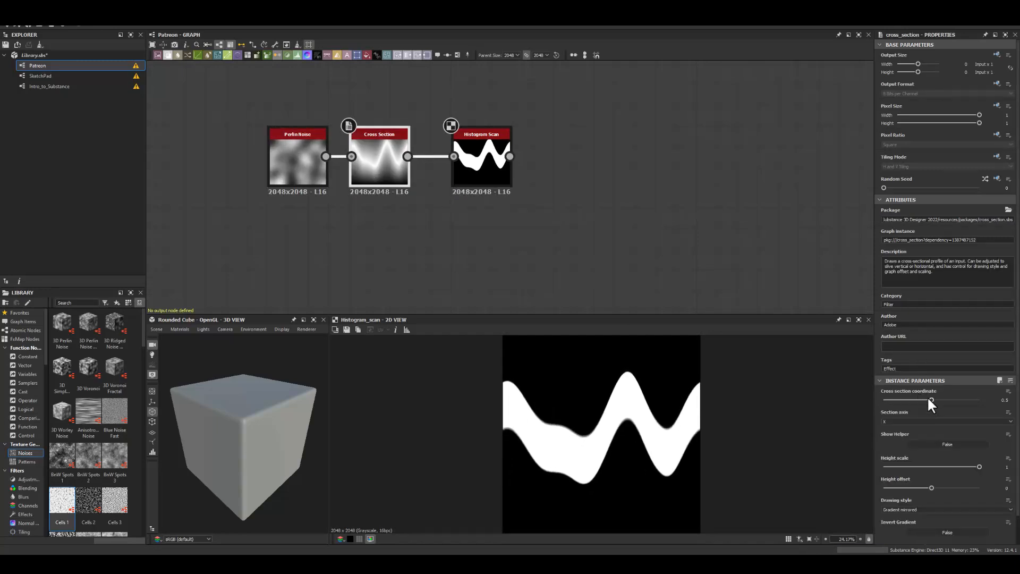
drag(932, 400, 986, 409)
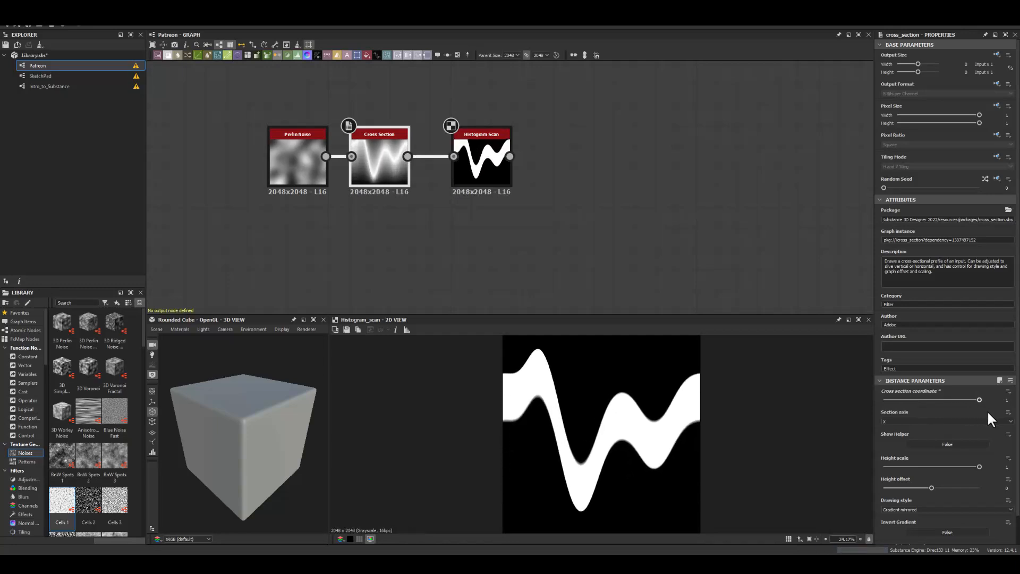
Step: Connect a Bevel node to the Histogram Scan output and set its Distance to about -0.17
middle_drag(672, 229, 477, 221)
drag(314, 151, 387, 161)
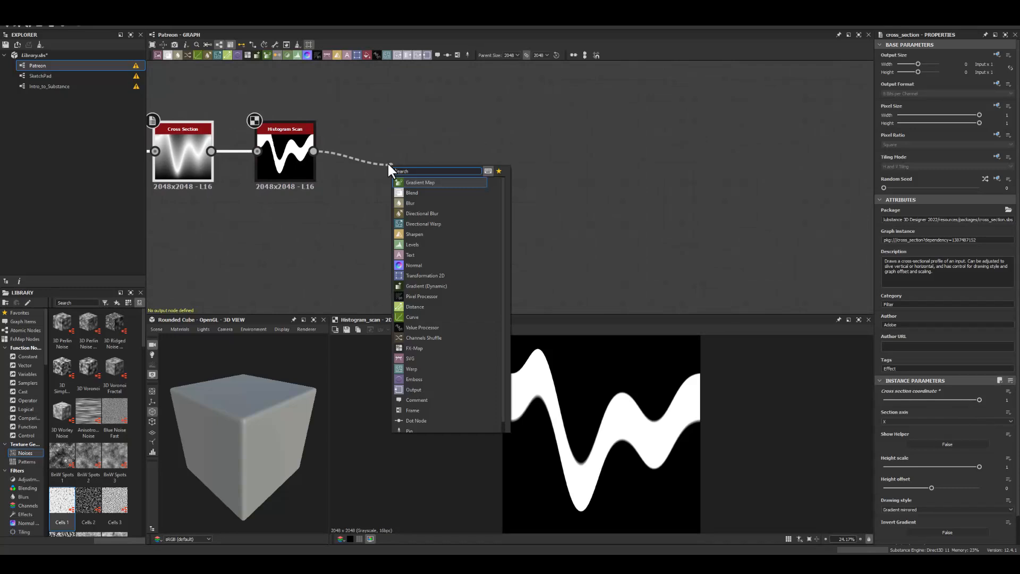
text(bevel)
key(Return)
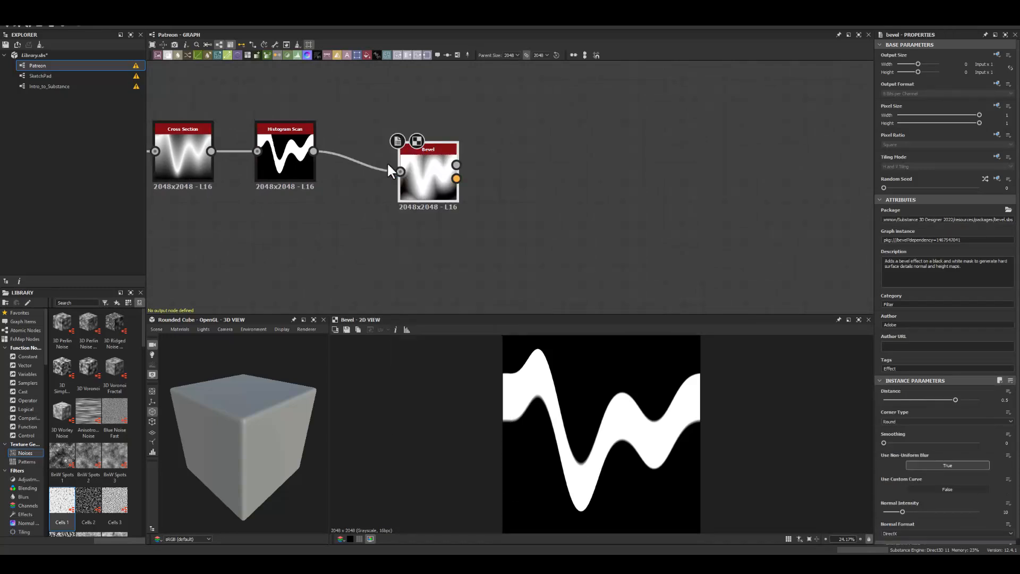
drag(954, 399, 923, 396)
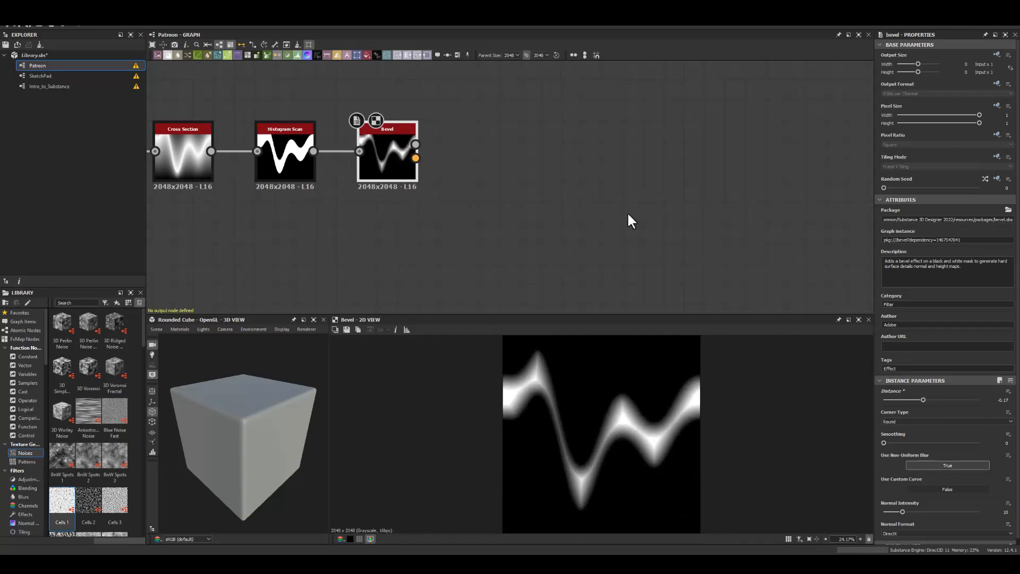
Step: Connect a Non Uniform Directional Warp Grayscale node to the Bevel's height output and place it beside the Bevel
middle_drag(628, 215, 536, 223)
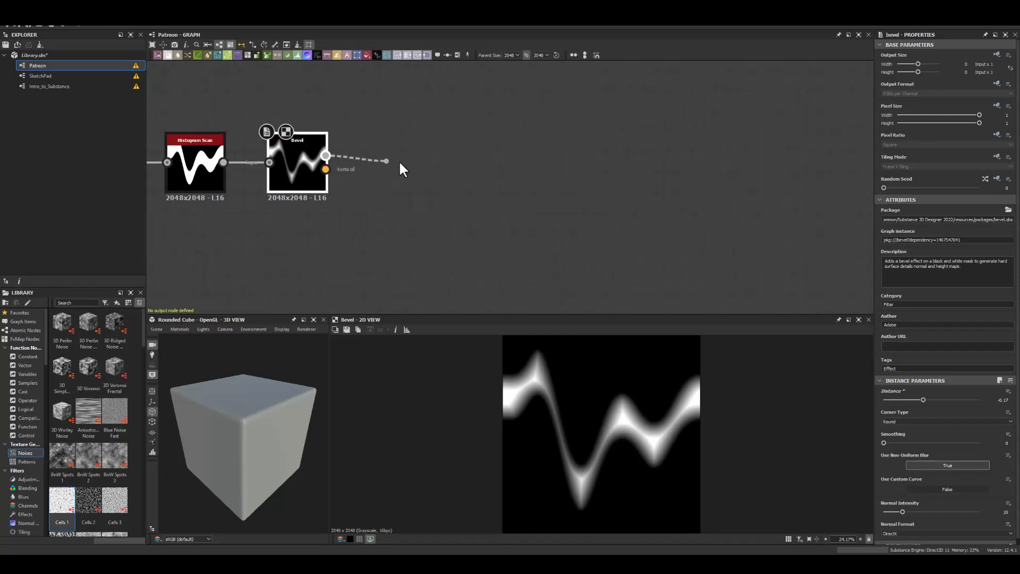
drag(399, 163, 474, 163)
text(non uni)
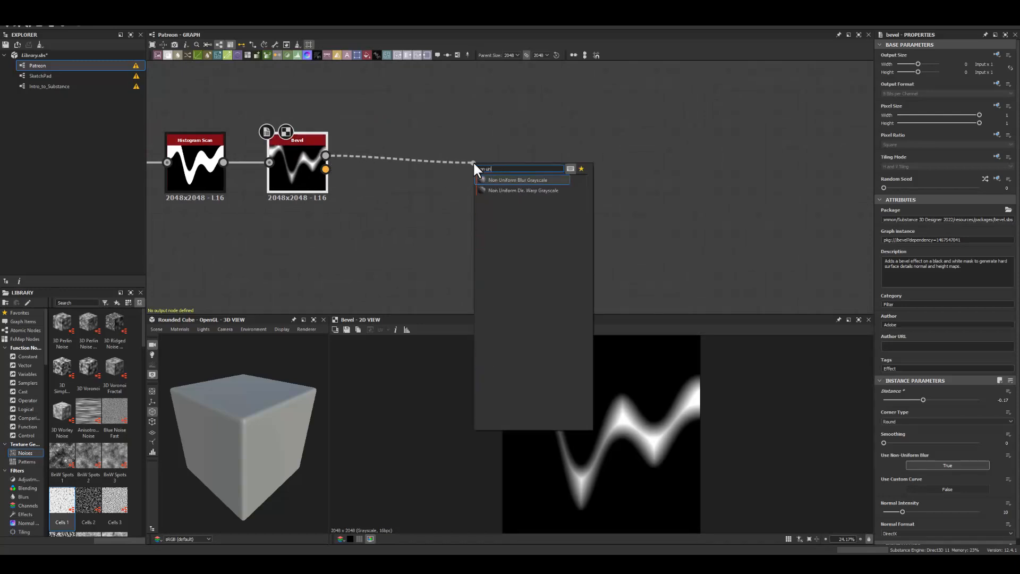
click(509, 191)
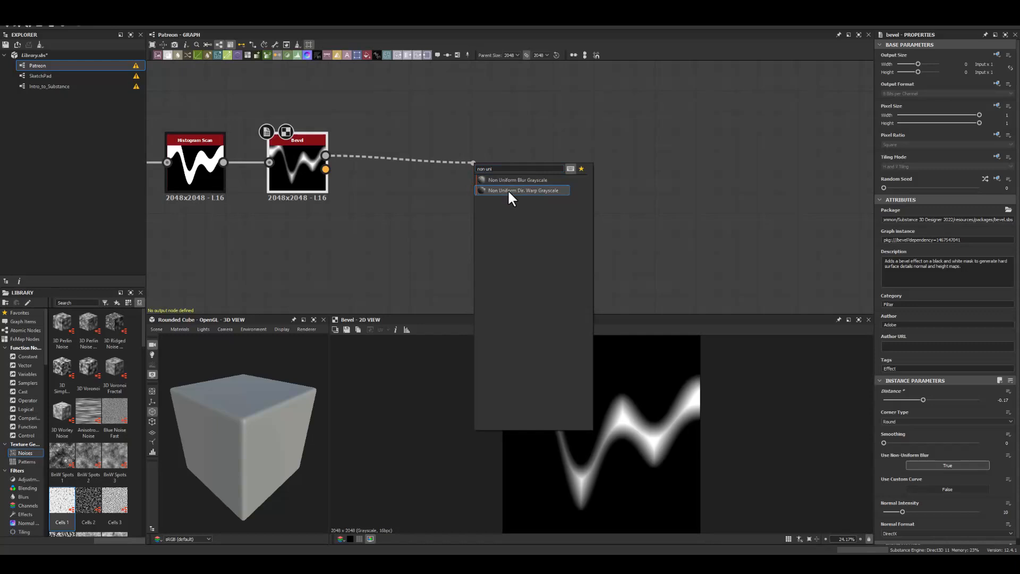
drag(506, 167, 416, 204)
Step: Feed a second Perlin Noise node with Scale about 8 into the warp's Intensity Input, previewing the warp's output
middle_drag(423, 139, 456, 119)
click(326, 263)
key(space)
text(per)
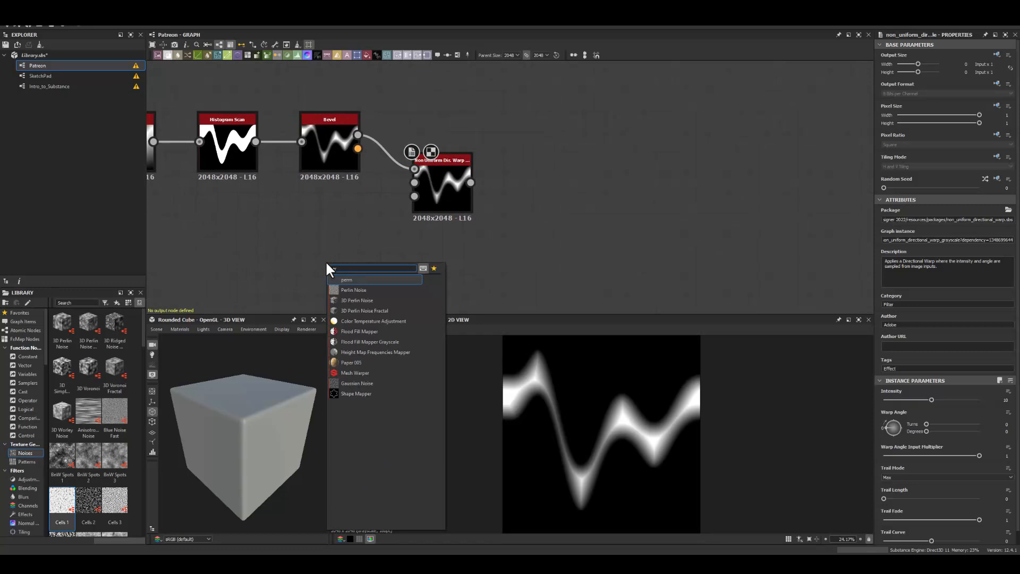
click(352, 289)
drag(358, 244, 415, 182)
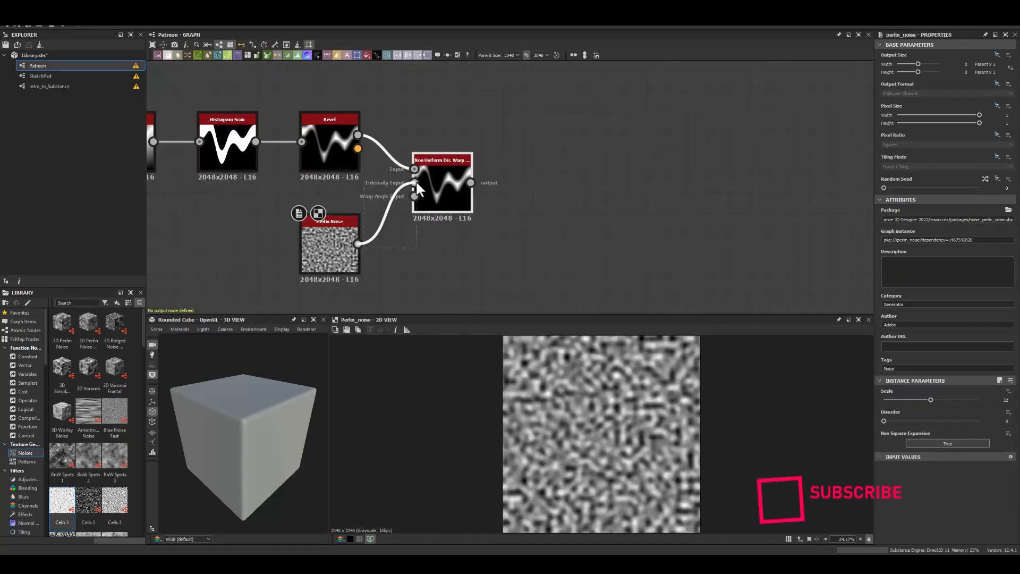
click(441, 185)
double_click(442, 185)
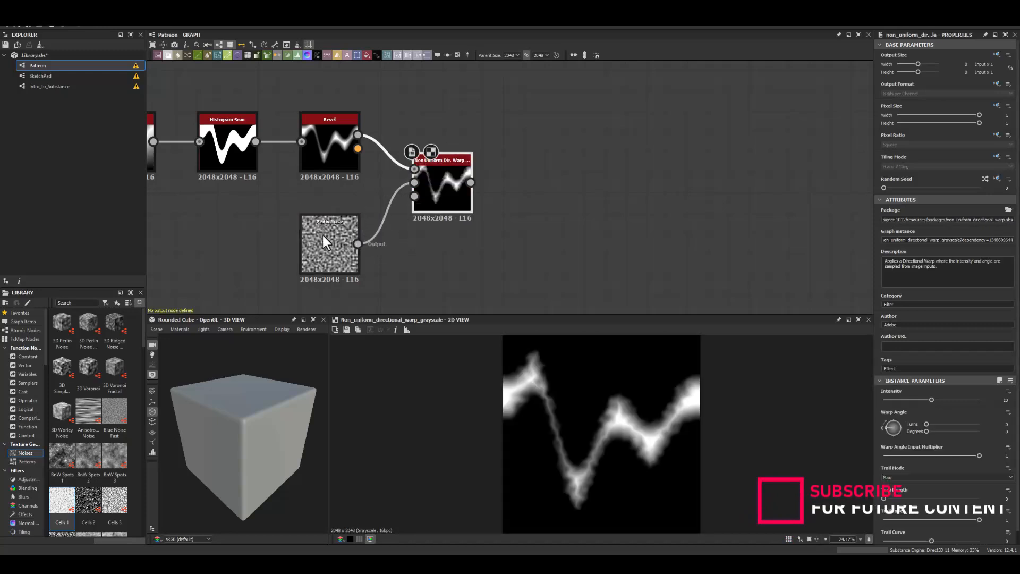
click(322, 234)
drag(912, 400, 894, 397)
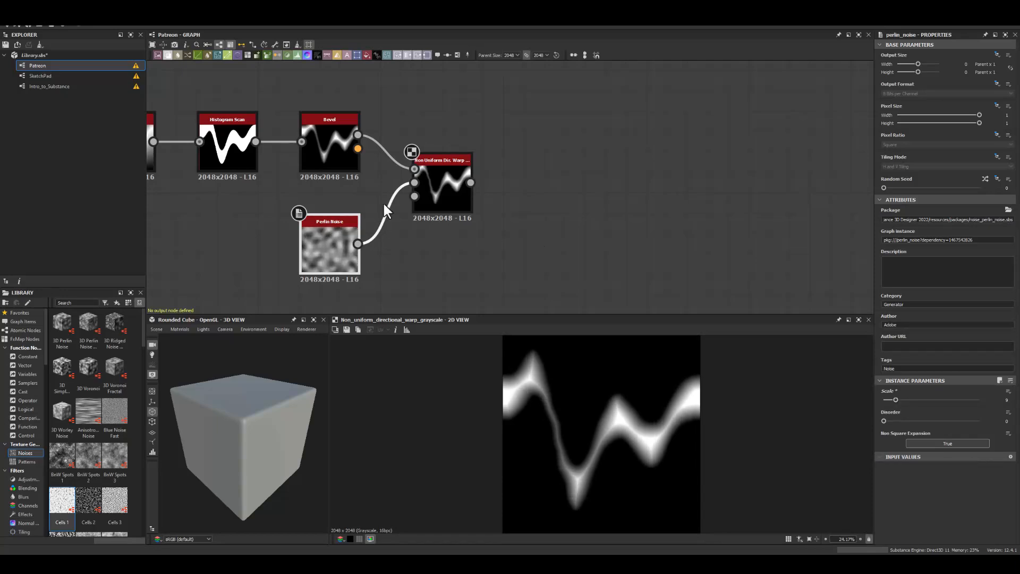
Step: Set the directional warp's Intensity to 50, Trail Length to 1 and Trail Curve to 1
click(446, 186)
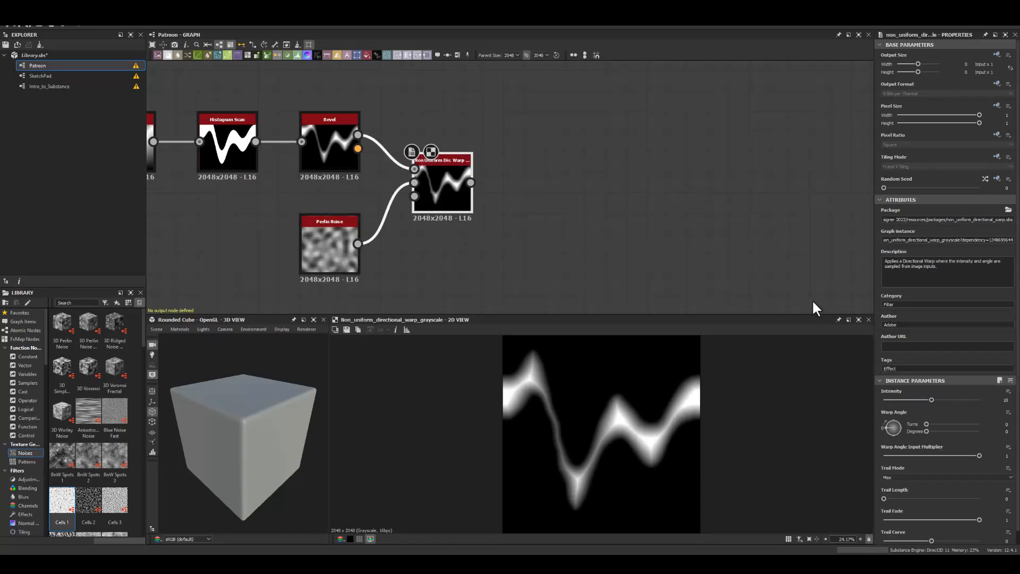
drag(927, 398, 991, 406)
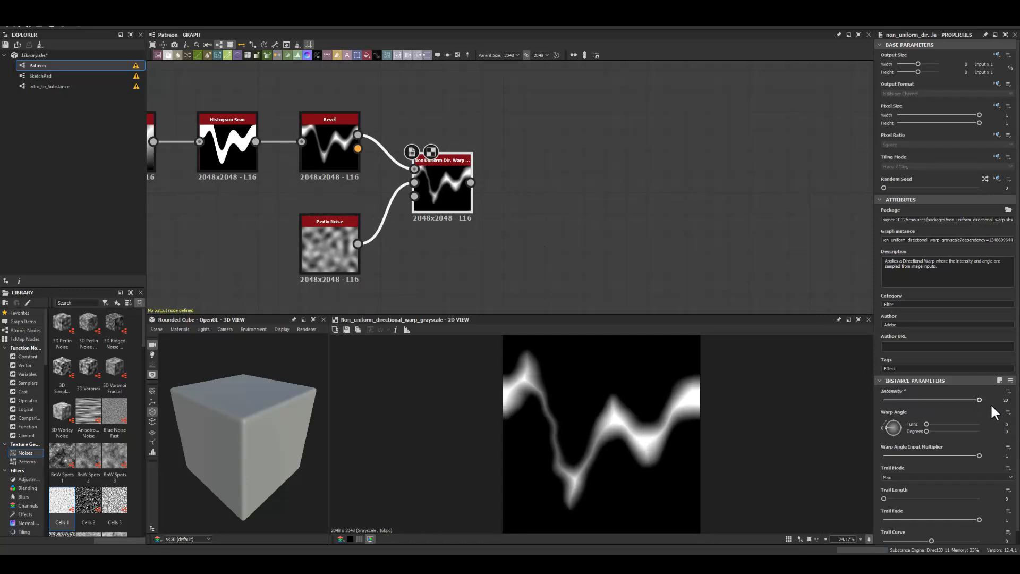
text(50)
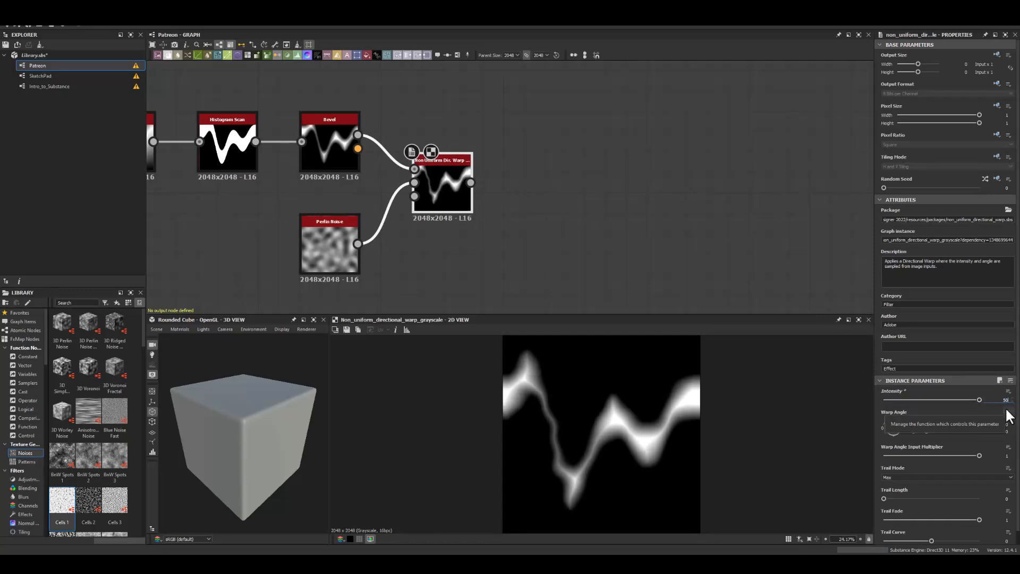
key(Return)
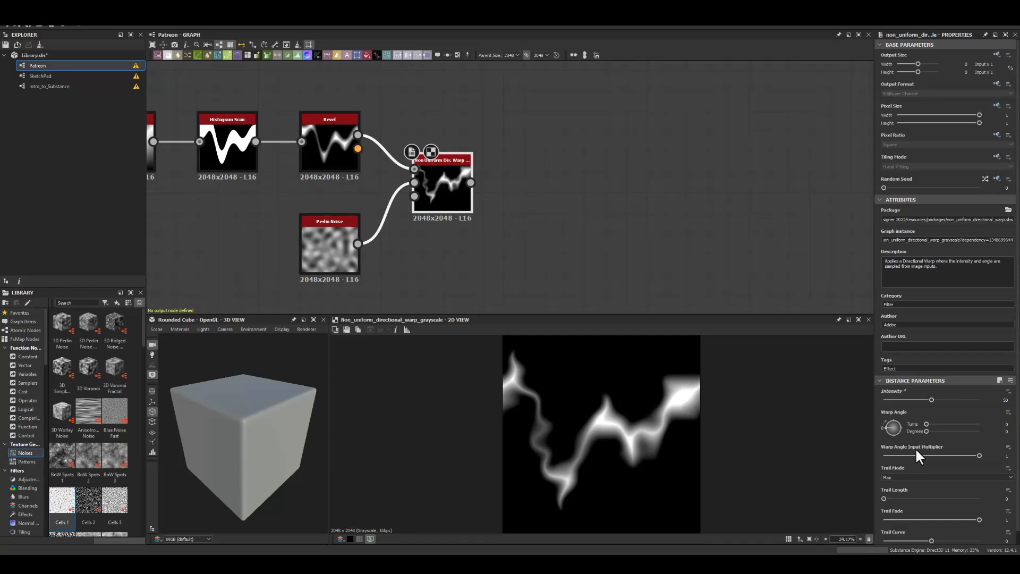
drag(882, 498, 1013, 511)
drag(933, 538, 1017, 542)
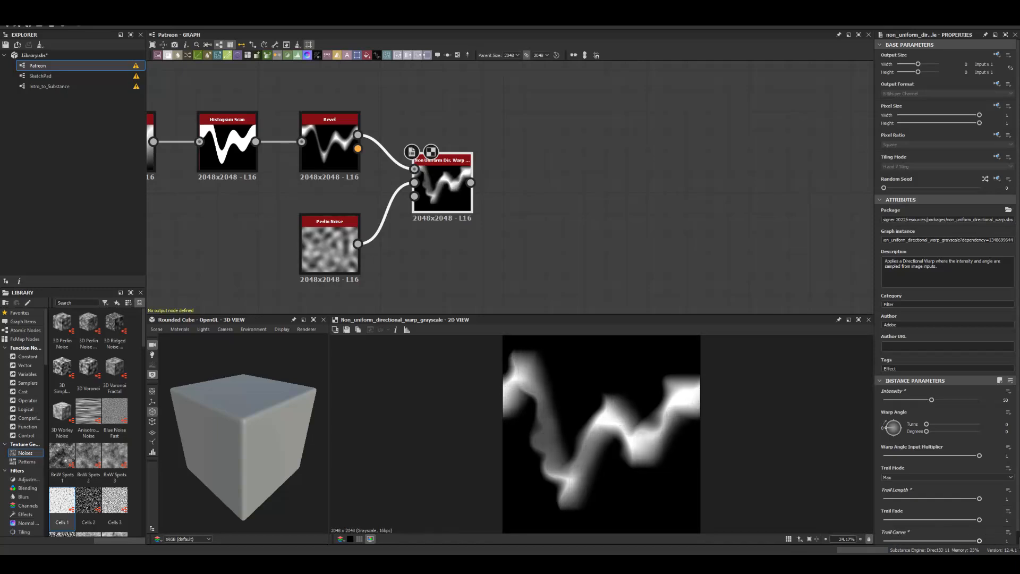
Step: Try the Average and Min trail modes on the Non Uniform Directional Warp, returning to Max
click(897, 478)
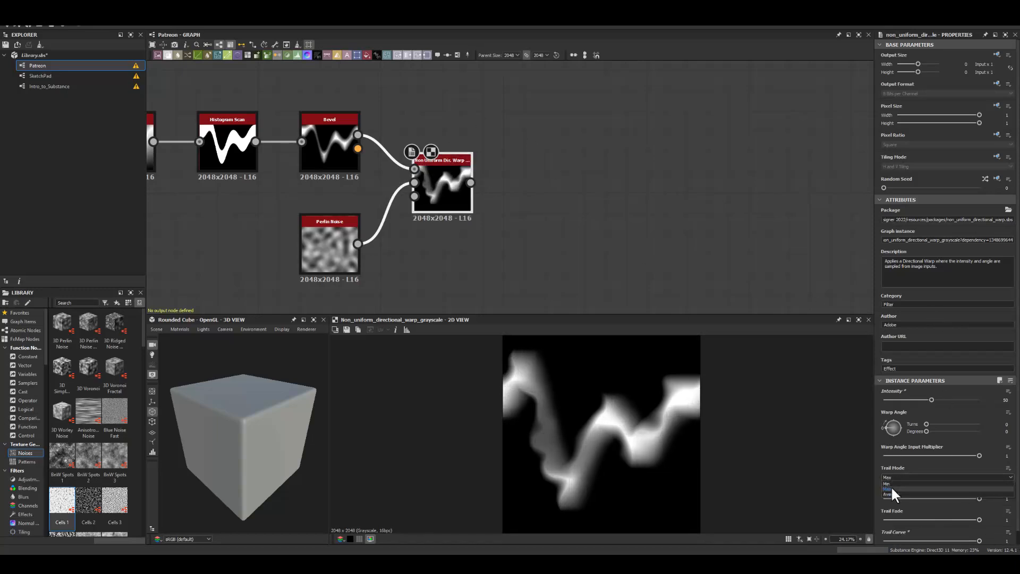
click(891, 493)
click(893, 477)
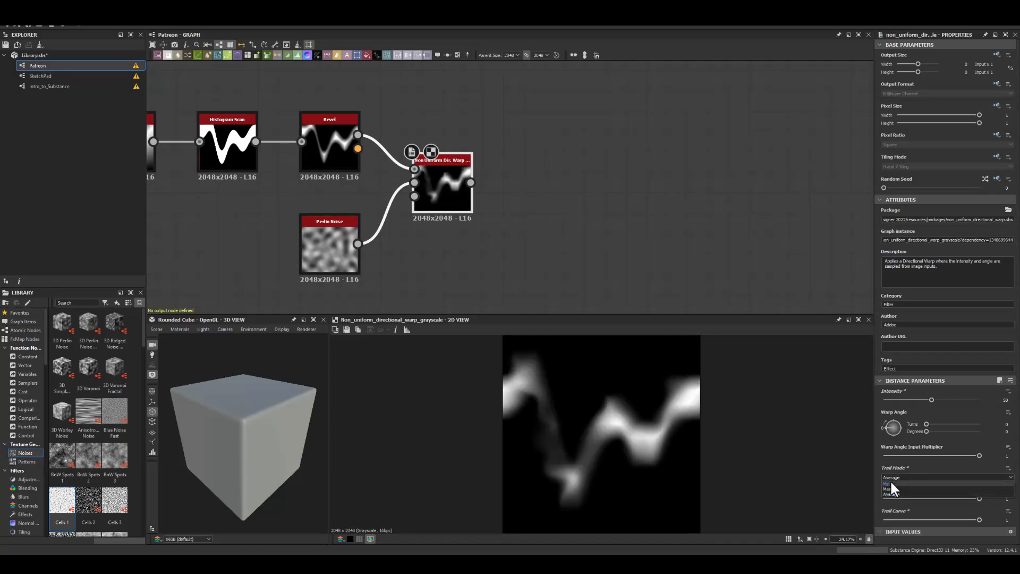
click(891, 483)
click(886, 475)
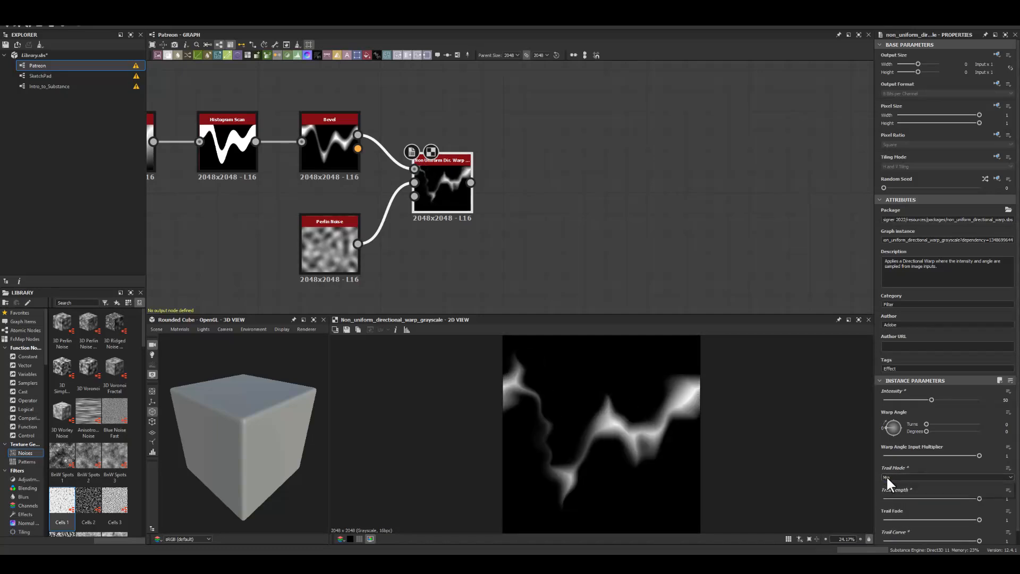
click(887, 486)
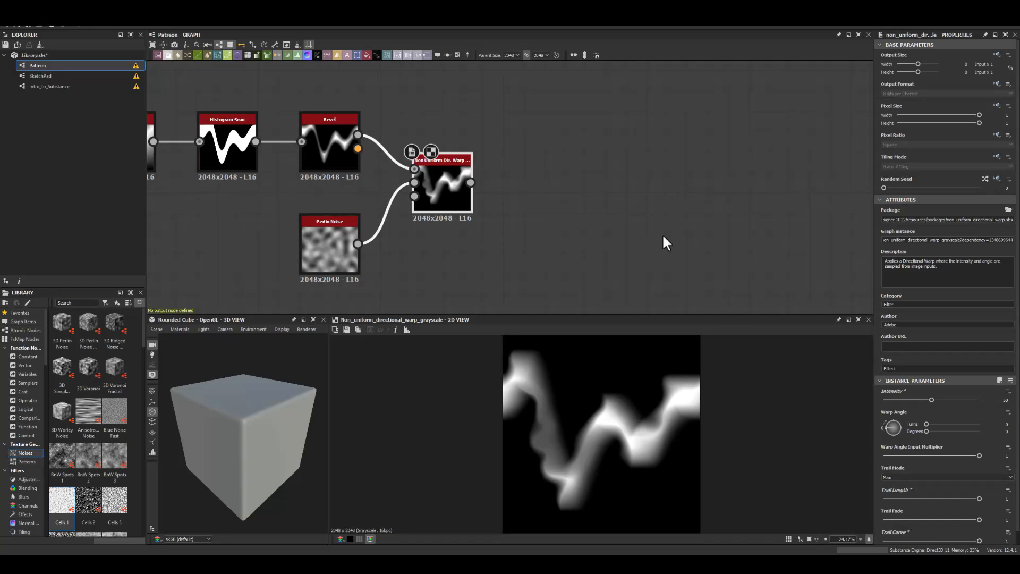
Step: Raise the Non Uniform Directional Warp's Intensity to about 66
mouse_move(920, 430)
mouse_down()
mouse_move(992, 426)
mouse_move(917, 435)
mouse_up()
mouse_move(931, 400)
mouse_down()
mouse_move(965, 399)
mouse_move(946, 399)
mouse_up()
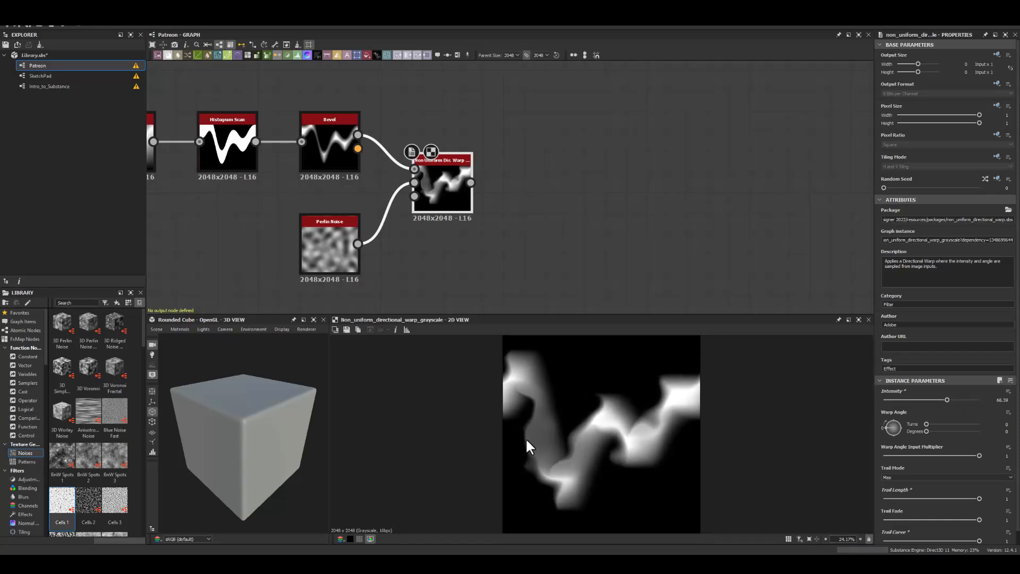
Step: Connect a Multi Directional Warp Grayscale node to the directional warp's output and feed the Perlin Noise into its Intensity Input
middle_drag(549, 217, 435, 216)
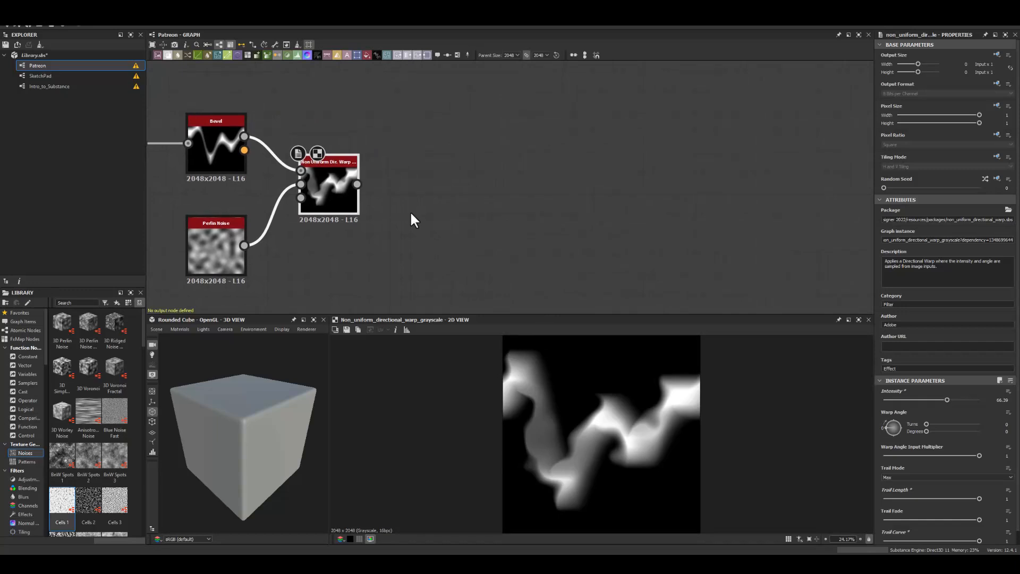
drag(357, 184, 485, 175)
text(mul)
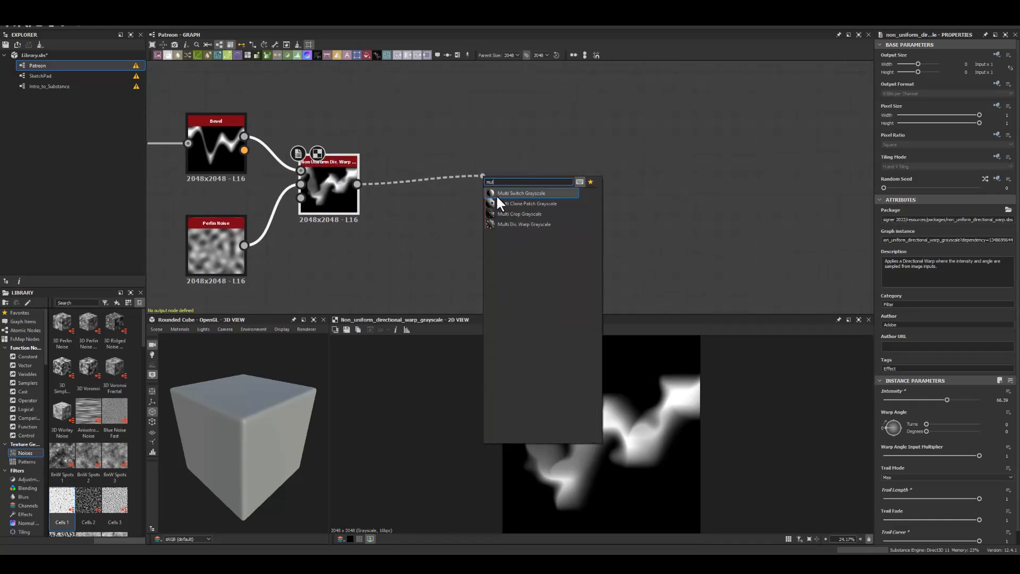
click(524, 223)
drag(501, 192, 472, 217)
middle_drag(391, 121, 389, 106)
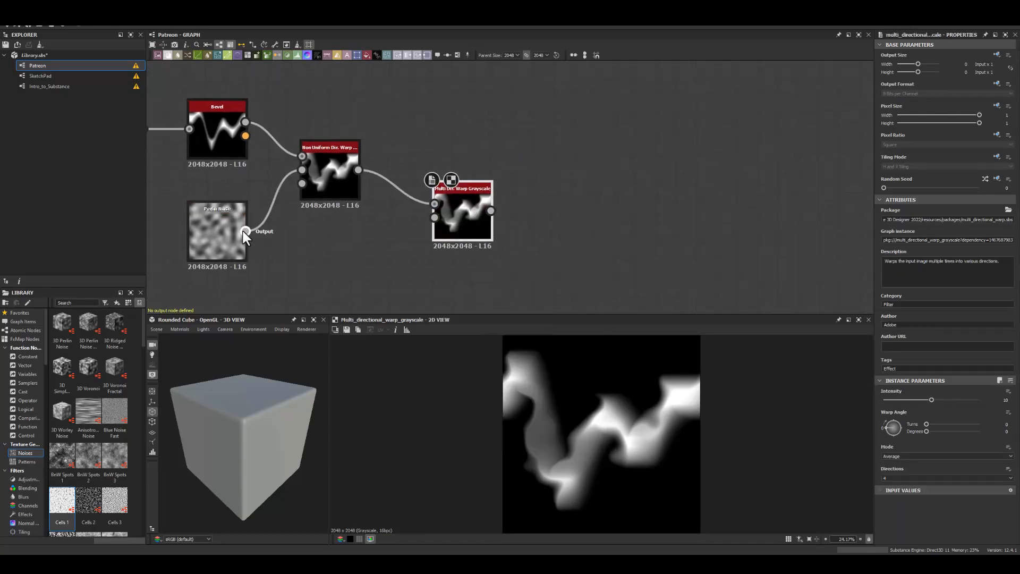
drag(245, 231, 435, 218)
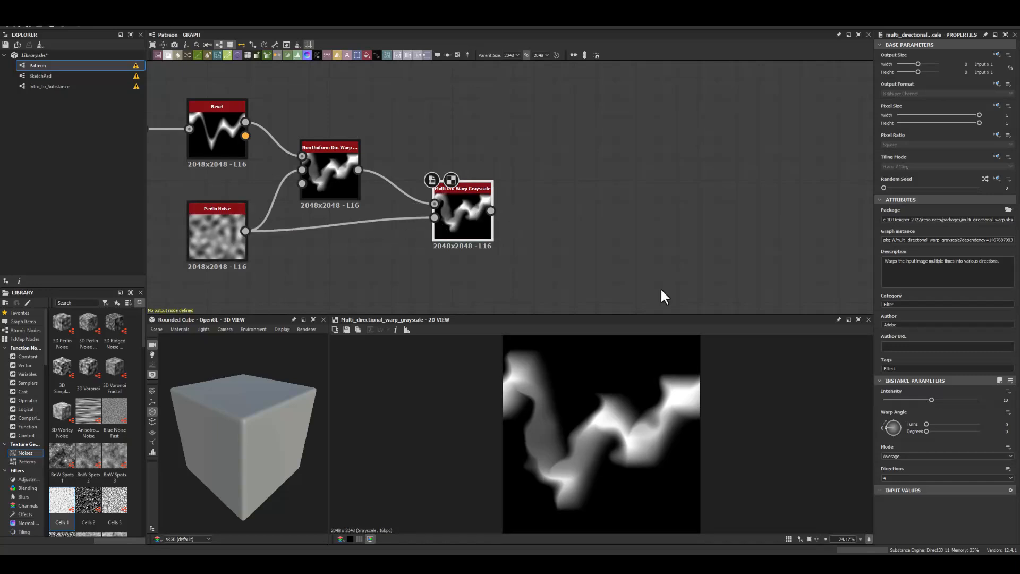
Step: Set the Multi Directional Warp's Intensity to 50 and, after comparing the available modes, its Mode to Min
drag(930, 399, 1015, 415)
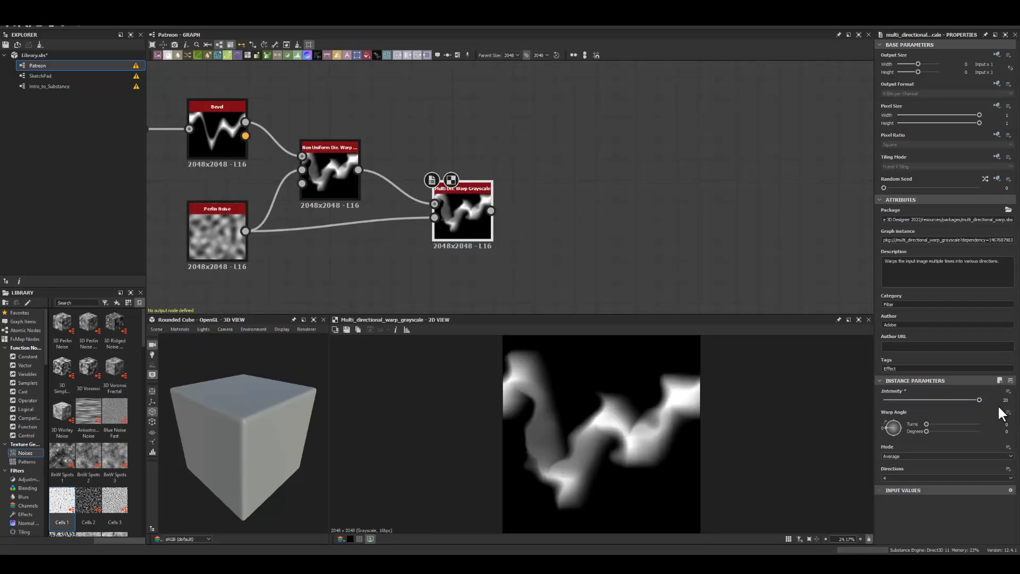
key(Return)
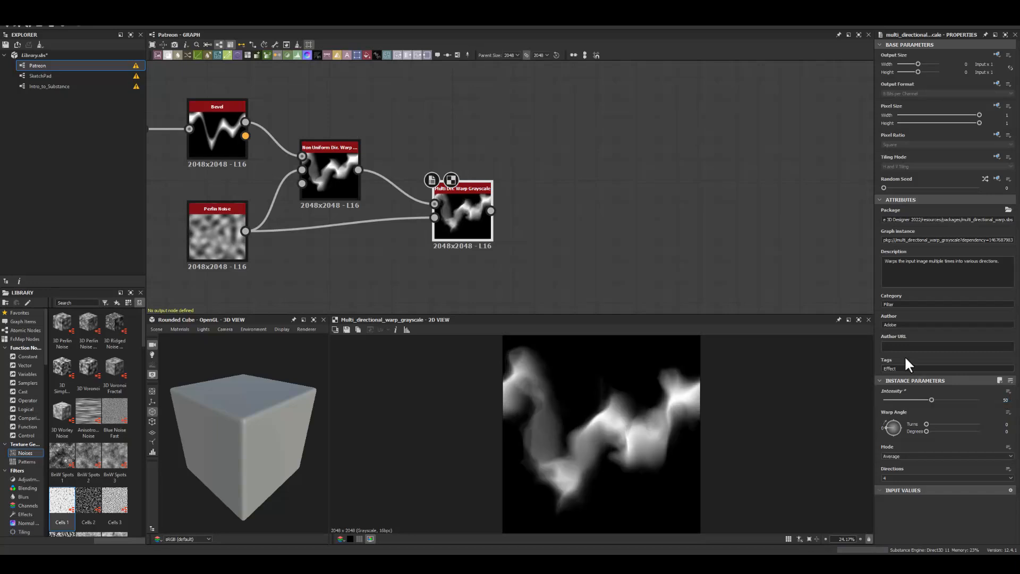
click(890, 455)
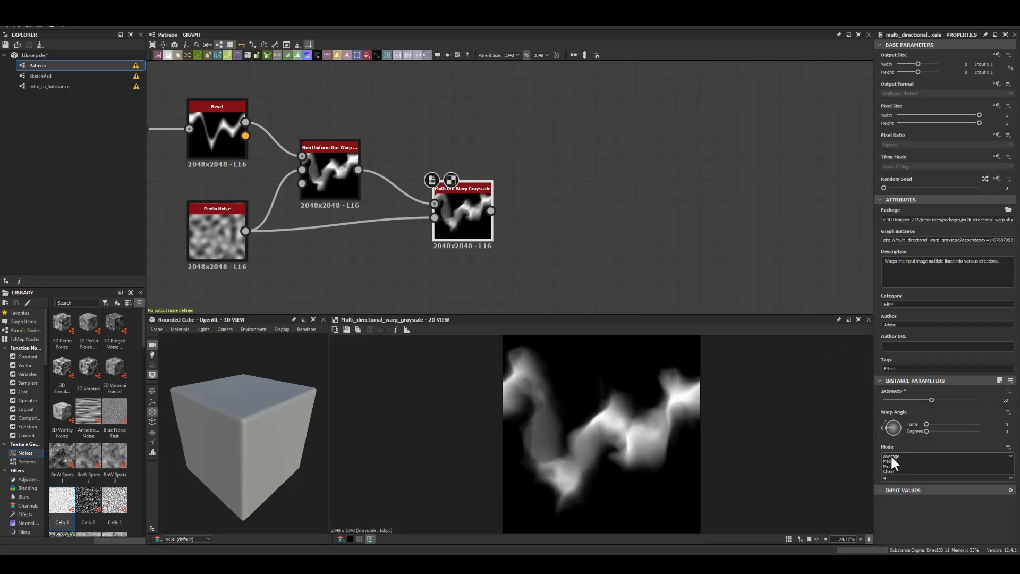
click(888, 467)
click(891, 455)
click(888, 473)
click(891, 455)
click(891, 475)
click(889, 456)
click(891, 472)
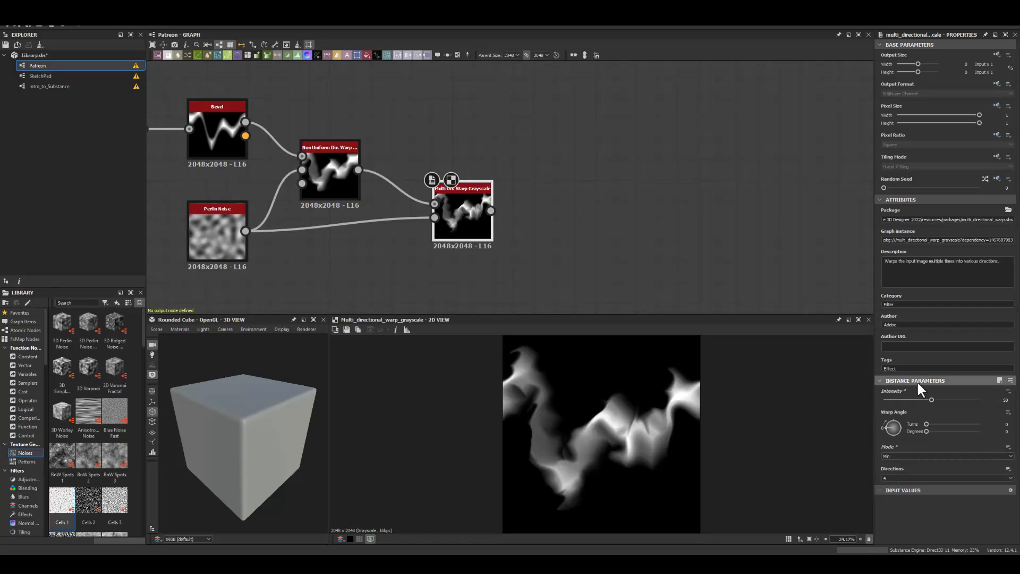
Step: Reduce the Multi Directional Warp's Intensity to 30 and set its Directions to 2
mouse_move(931, 399)
mouse_down()
mouse_move(863, 394)
mouse_move(911, 399)
mouse_up()
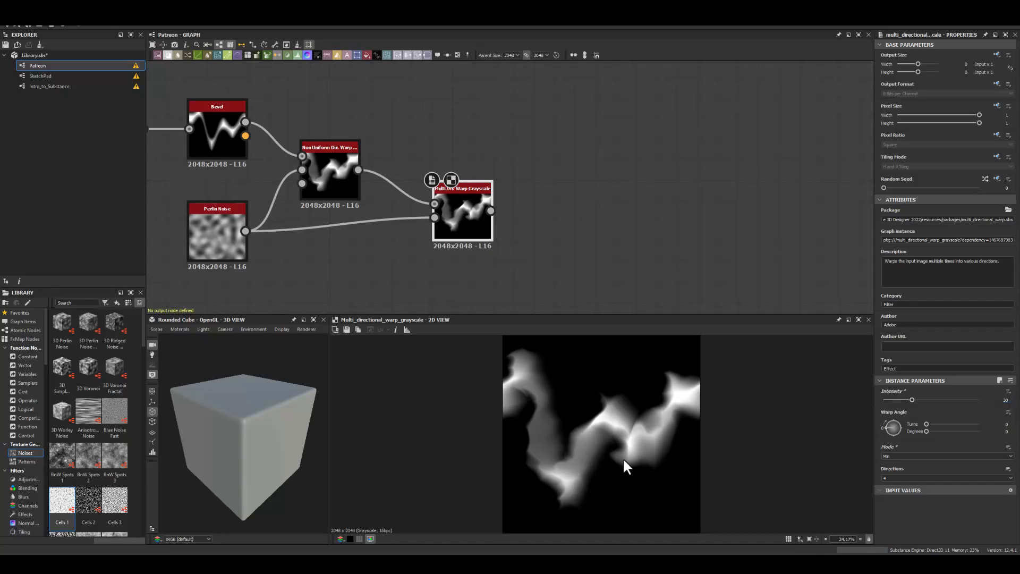
click(889, 476)
click(885, 483)
click(894, 476)
click(890, 489)
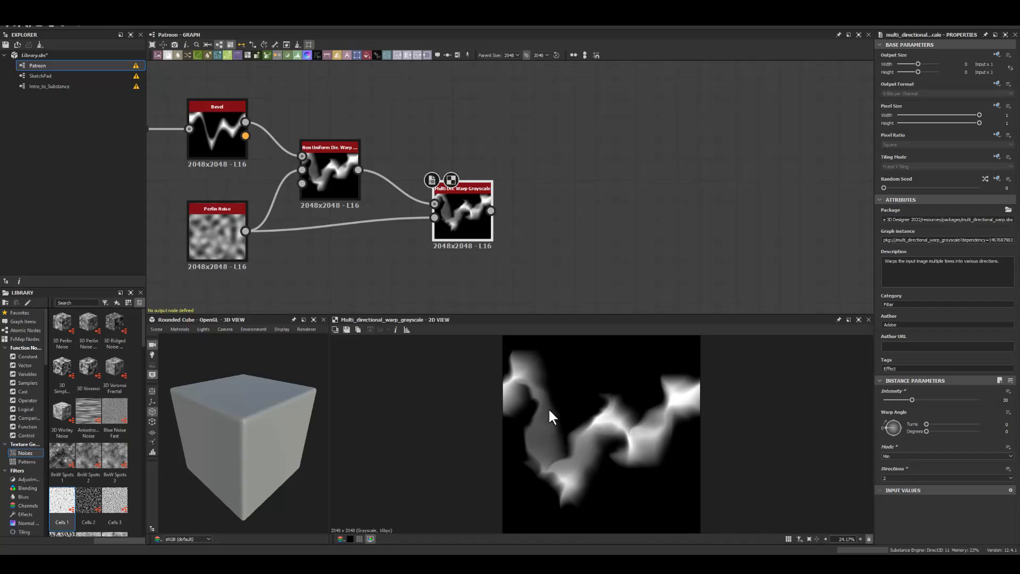
Step: Connect a Warp node to the Multi Directional Warp's output and space the two nodes apart in the graph
middle_drag(623, 147, 446, 134)
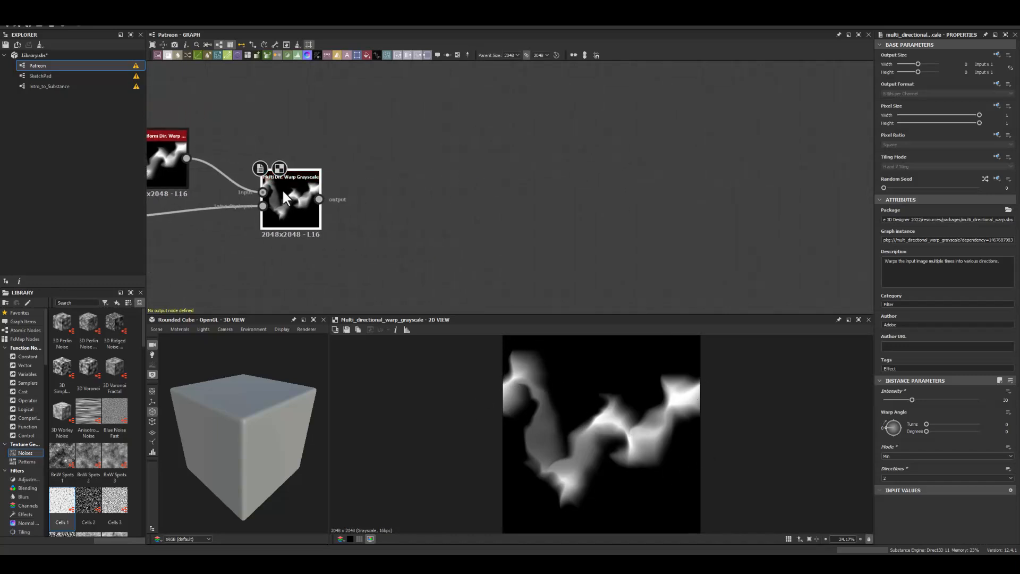
drag(284, 200, 426, 175)
text(w)
key(Return)
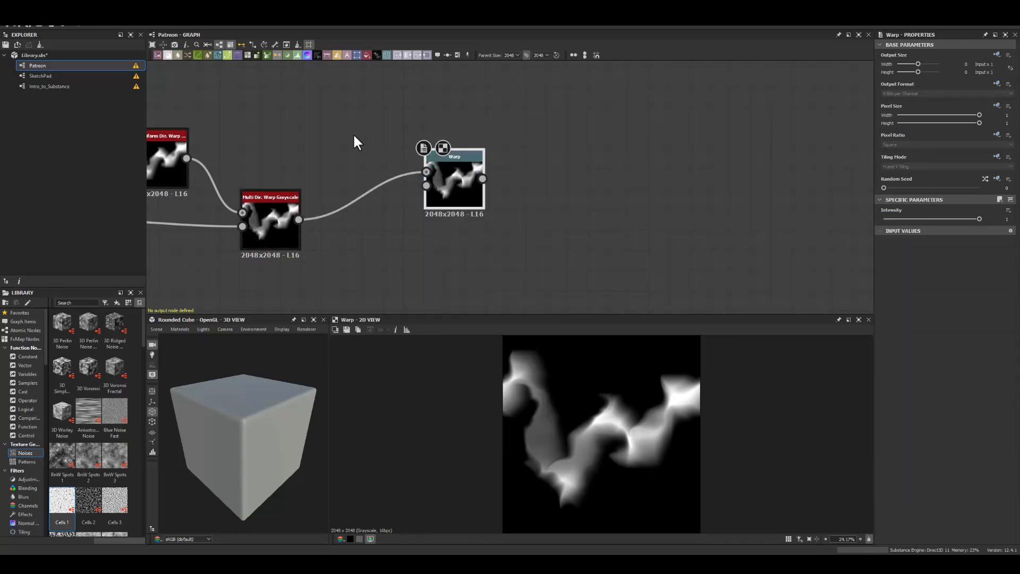
middle_drag(353, 133, 385, 111)
drag(486, 177, 474, 238)
middle_drag(364, 131, 446, 94)
drag(418, 150, 438, 150)
Step: Duplicate the Perlin Noise node, place the copy below the chain, set its Scale to 5 and adjust its Disorder
click(192, 169)
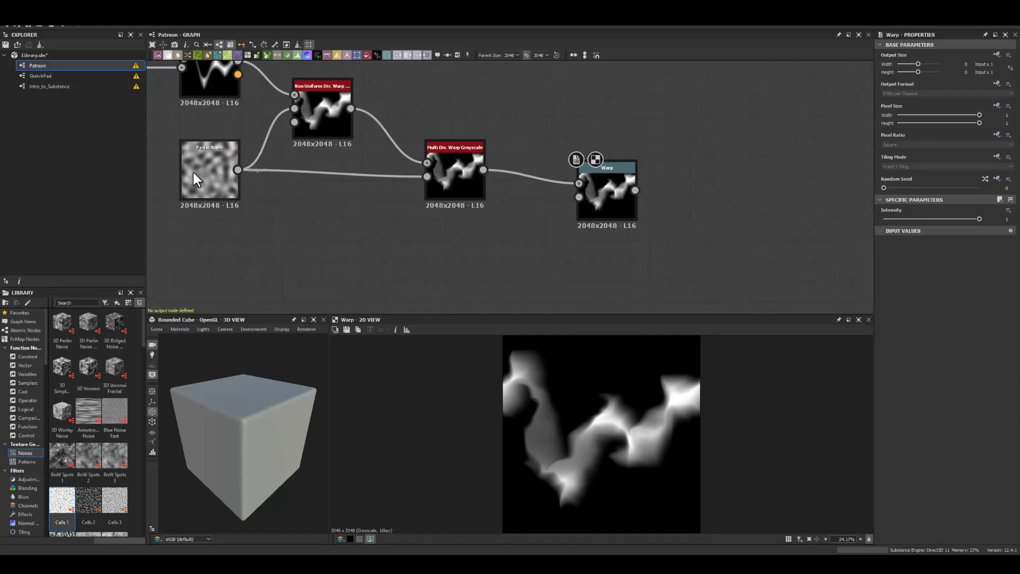
key(ctrl+d)
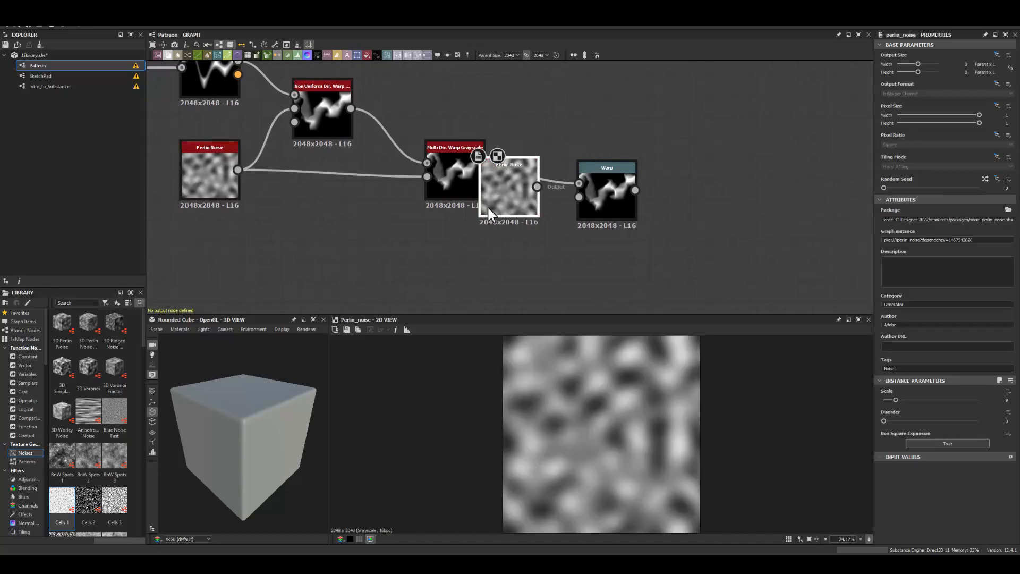
click(321, 251)
drag(895, 399, 890, 400)
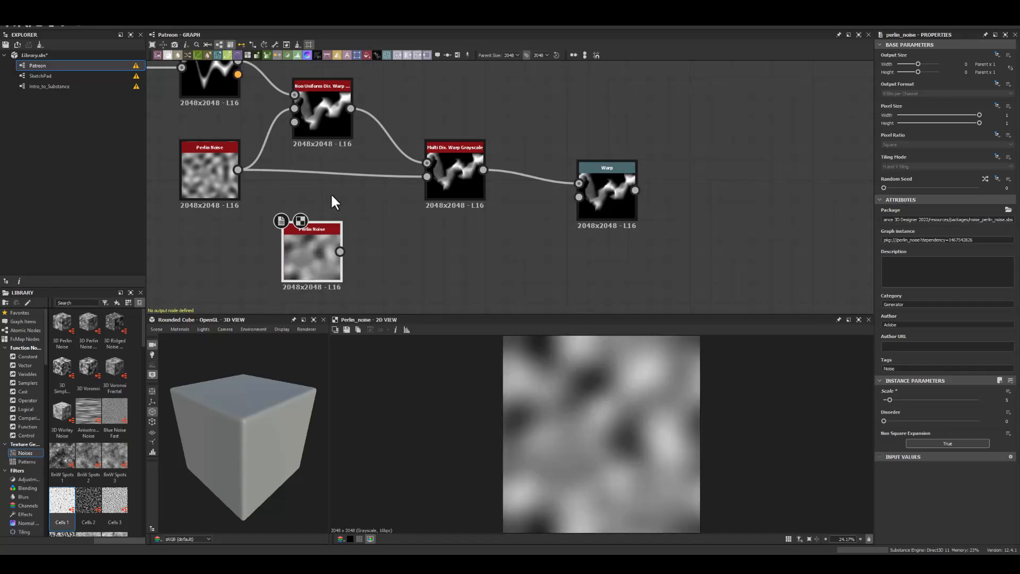
drag(883, 421, 932, 421)
Step: Feed the duplicated Perlin Noise into the Multi Directional Warp's Intensity Input and the Warp node's second input
drag(340, 250, 452, 173)
click(454, 171)
drag(340, 250, 604, 195)
click(604, 193)
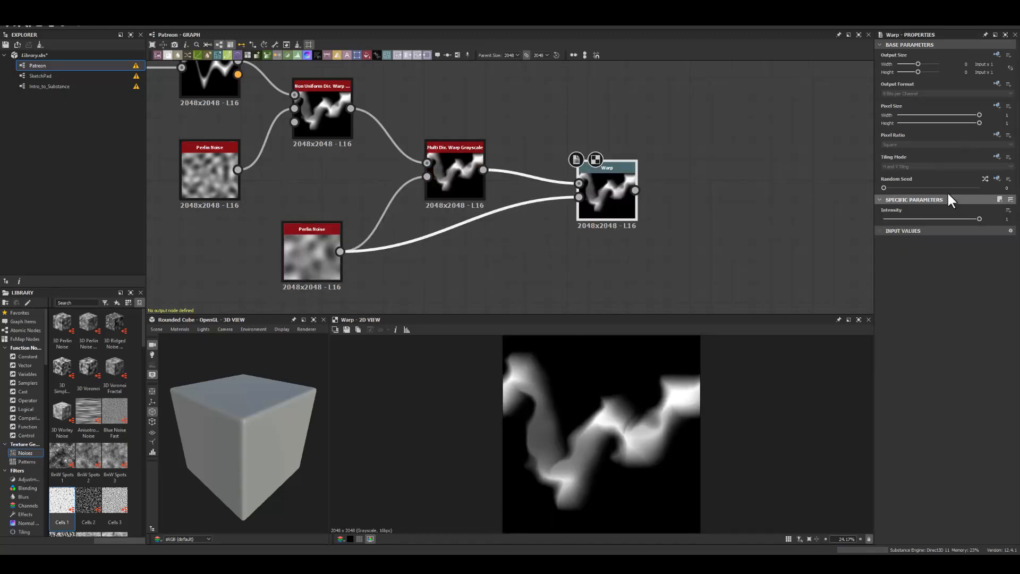
Step: Compare the Warp node at zero and higher Intensity values, and set its Intensity to 4
text(0)
key(Return)
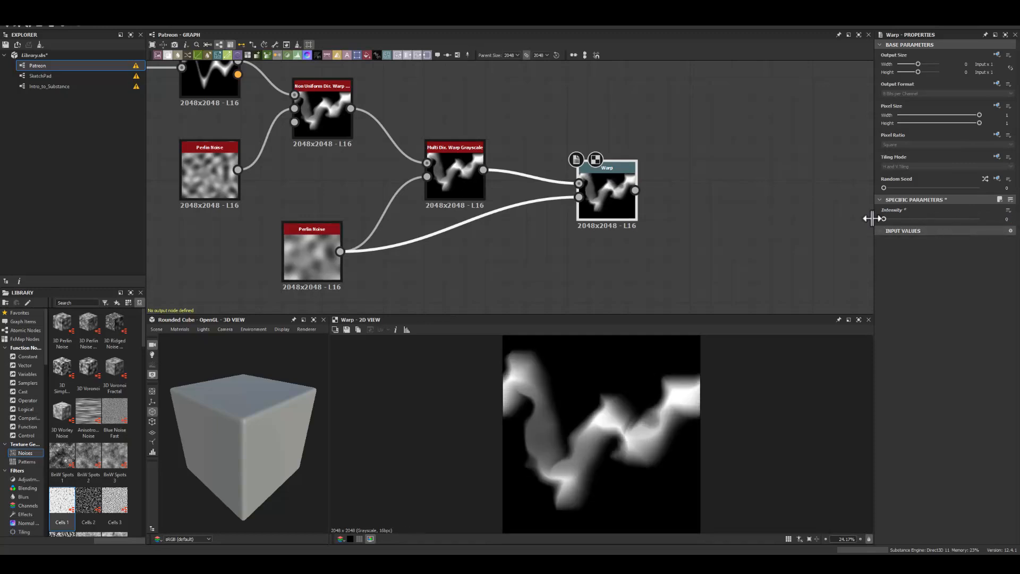
drag(922, 219, 915, 234)
click(1002, 220)
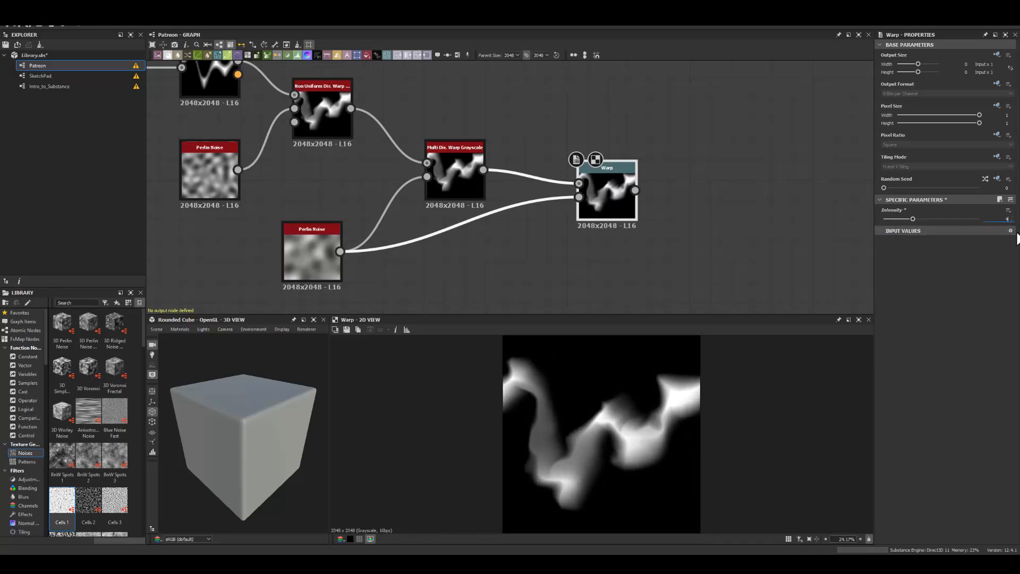
Step: Raise the Multi Directional Warp's Intensity to about 51
click(453, 173)
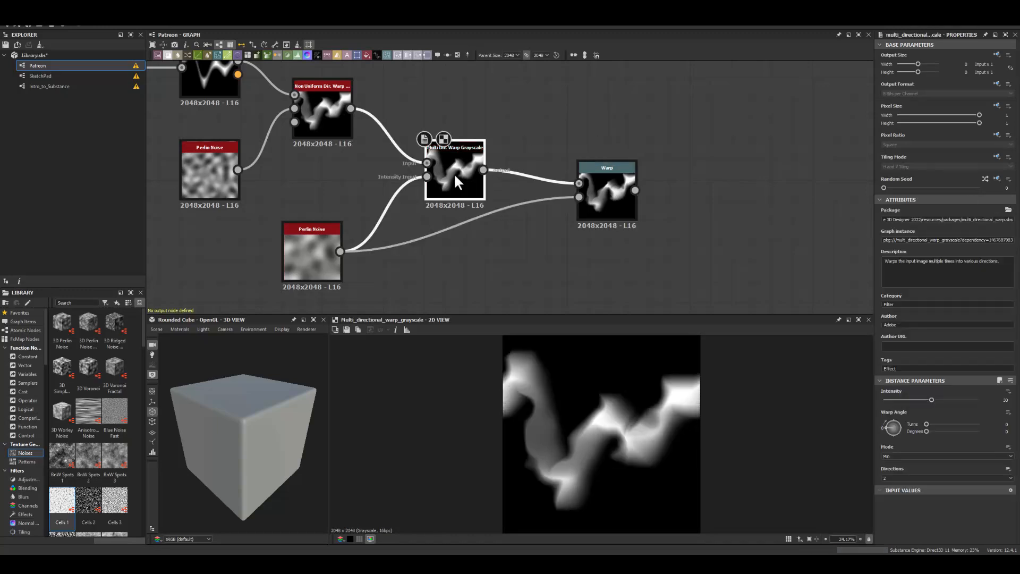
drag(930, 399, 962, 412)
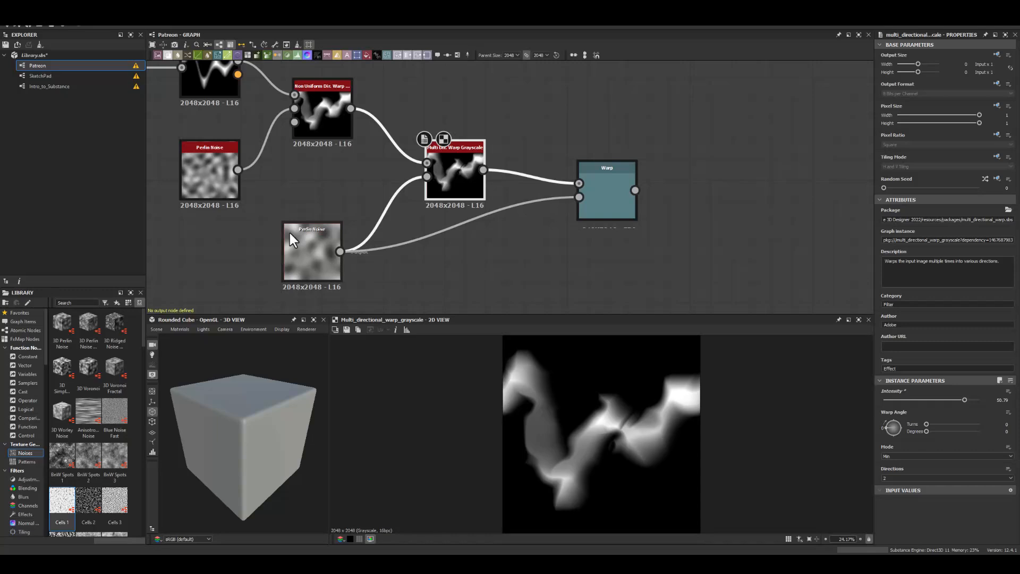
Step: Try the original Perlin Noise as the Multi Directional Warp's intensity source, check the Warp output, and reconnect the duplicated noise
drag(394, 181, 429, 176)
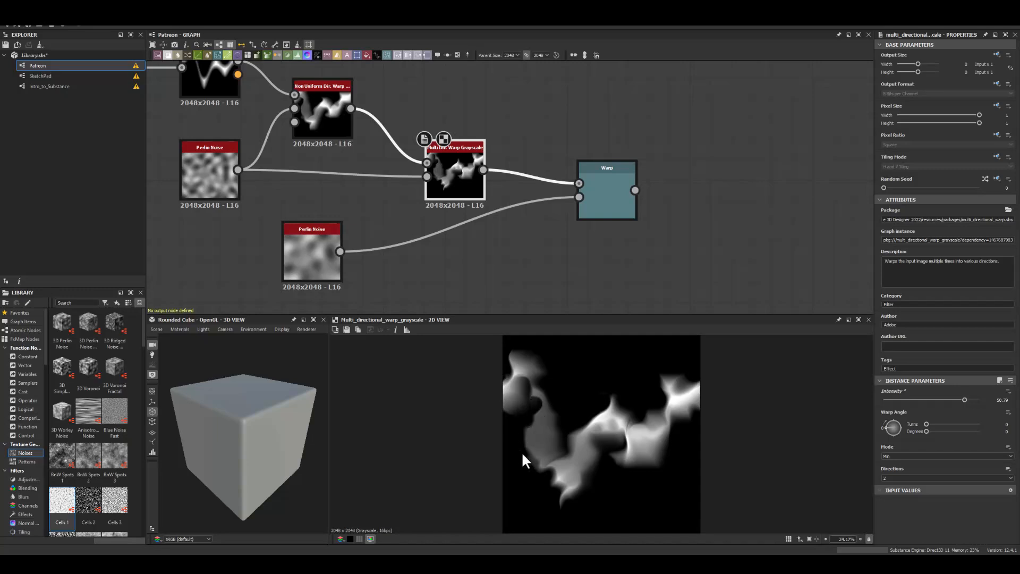
double_click(607, 186)
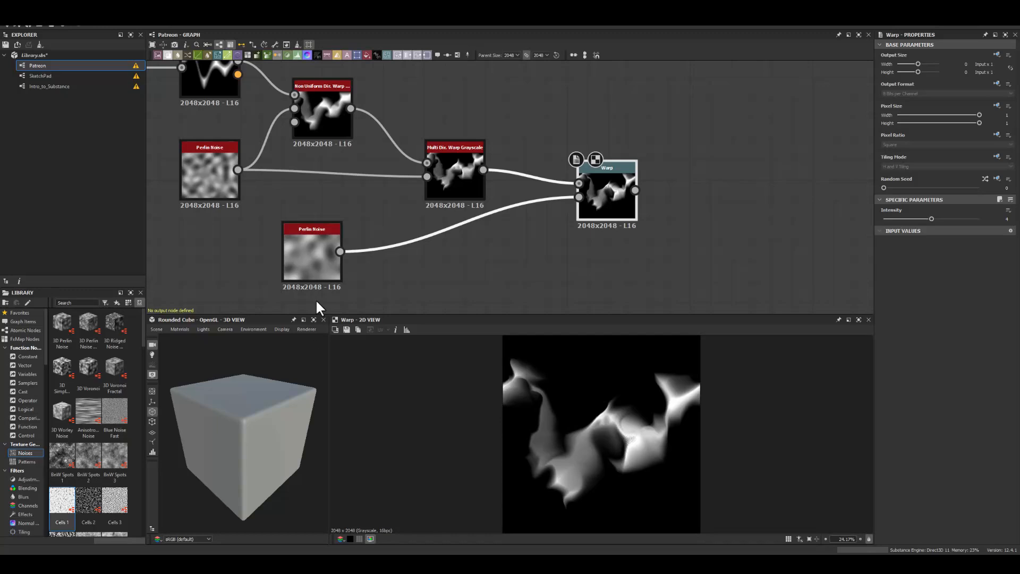
drag(399, 217, 428, 177)
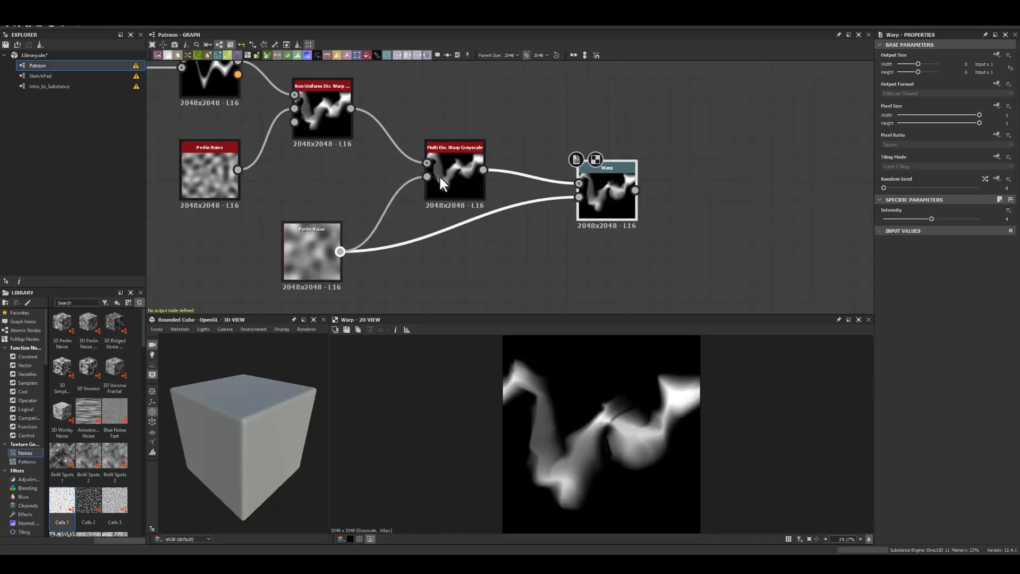
Step: Add a Blend node with the Warp output as its background and place it up and away from the Warp node
middle_drag(556, 127, 155, 177)
drag(297, 241, 448, 162)
text(ble)
key(Return)
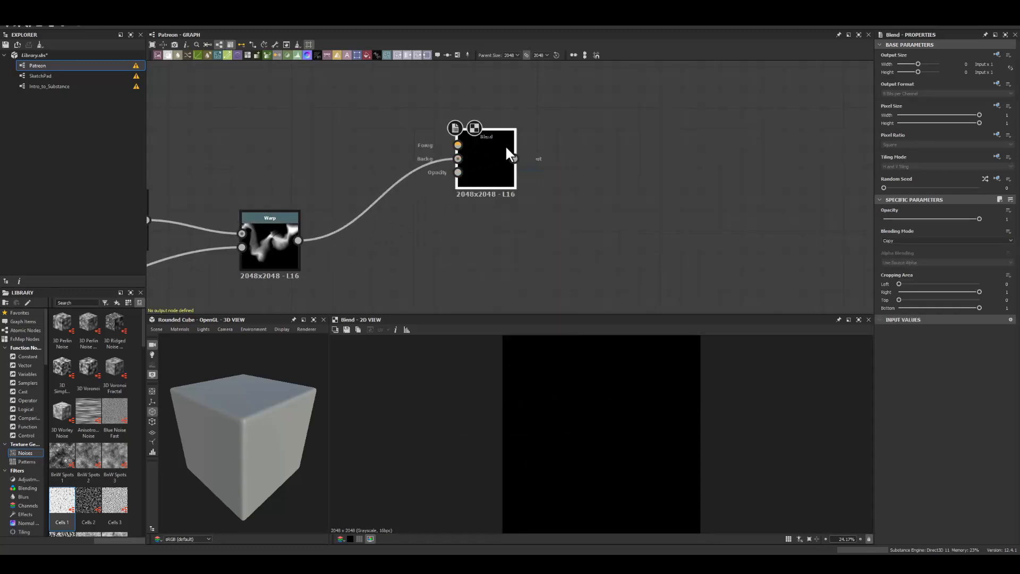
drag(473, 166, 543, 146)
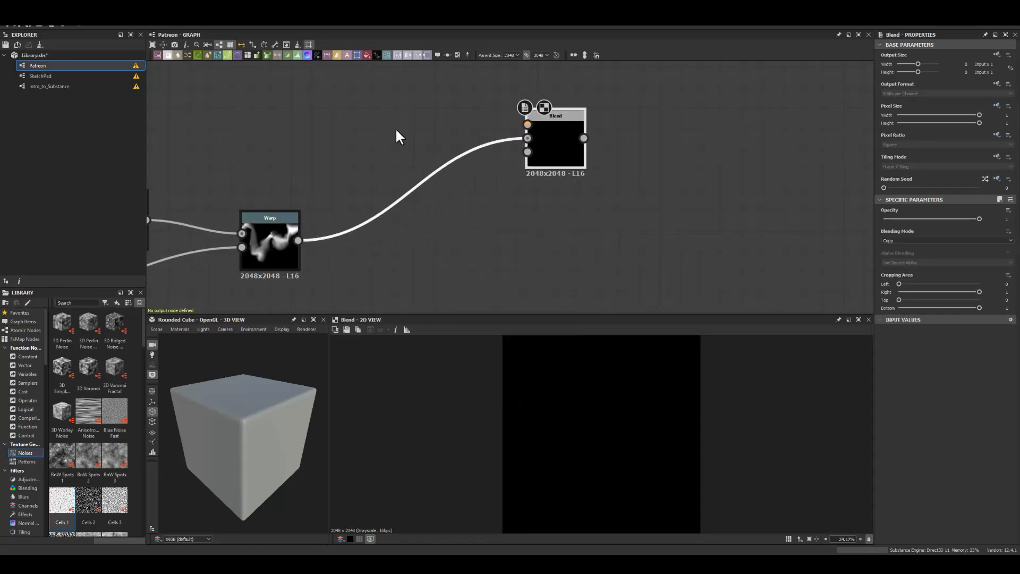
Step: Branch a Blur HQ Grayscale node off the Warp output and connect it to the Blend's Foreground input
double_click(256, 239)
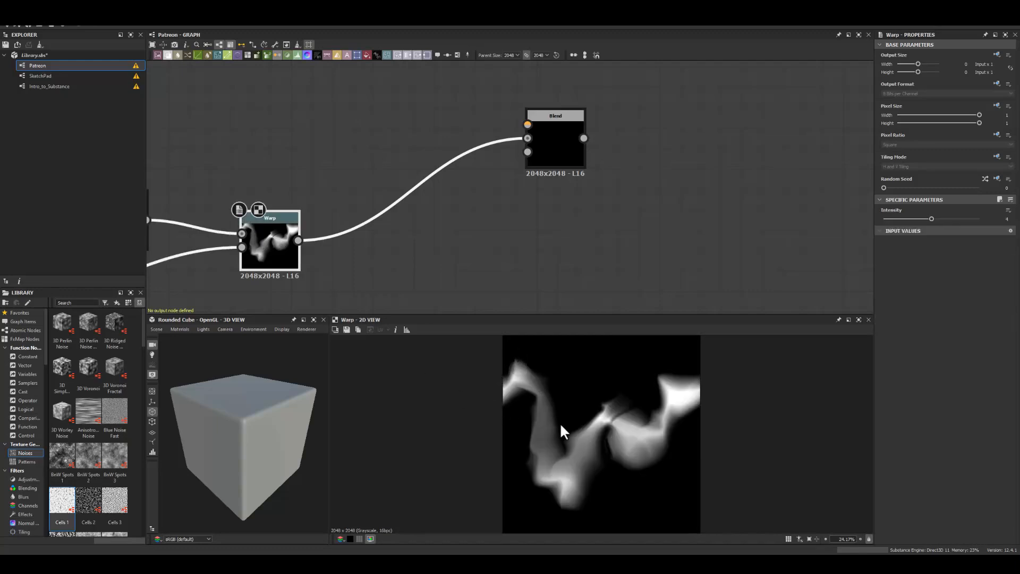
drag(377, 259, 529, 270)
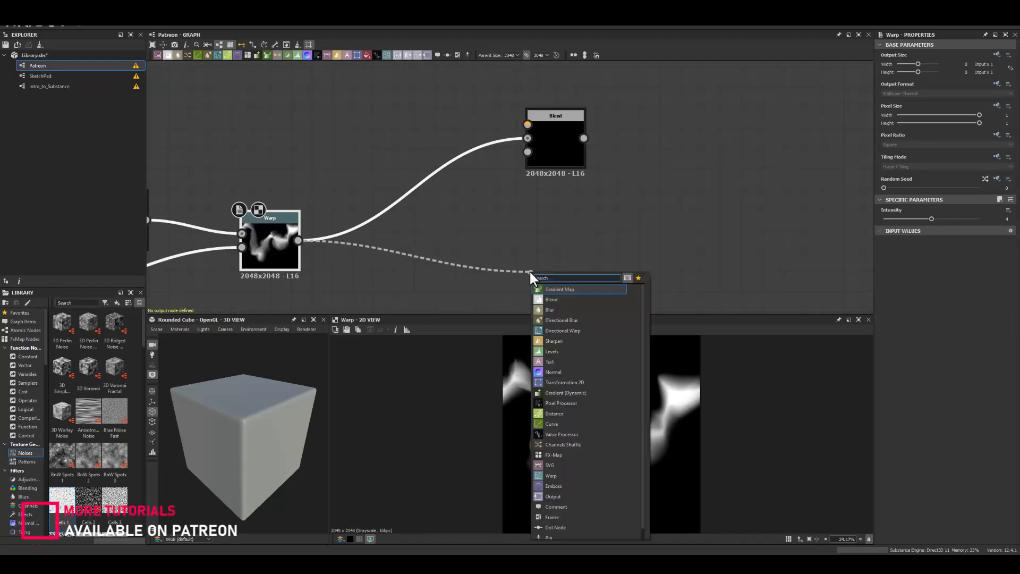
text(bl)
click(547, 309)
drag(561, 272, 527, 125)
Step: Try Min (Darken) on the Blend node, then set its blending mode to Max (Lighten)
click(557, 131)
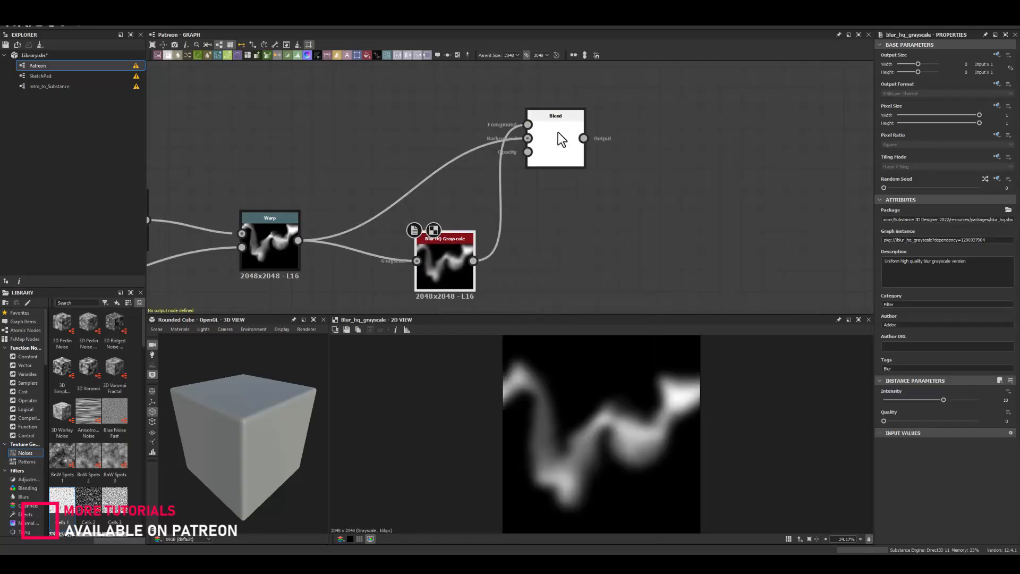
click(948, 240)
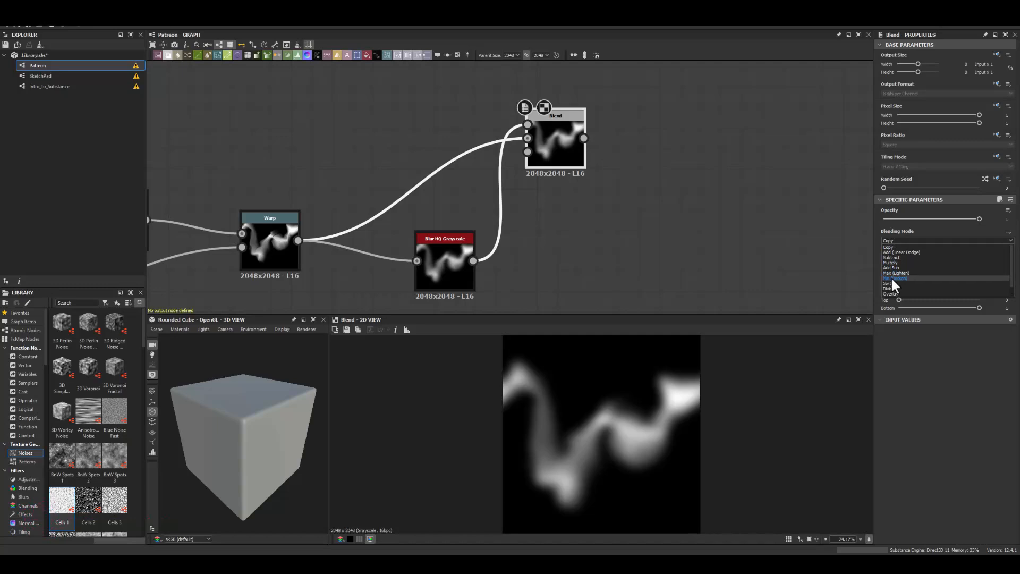
click(890, 276)
click(895, 240)
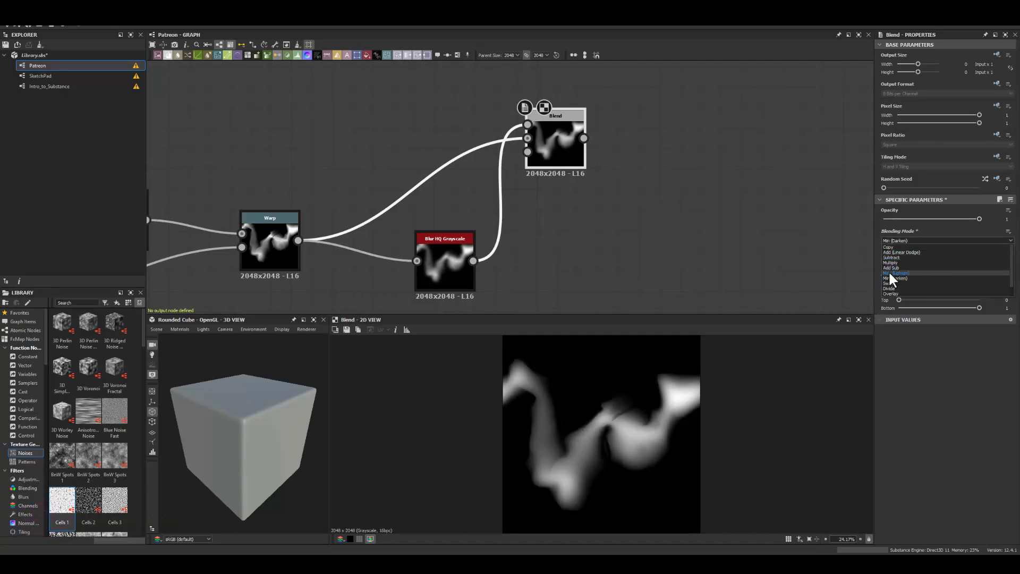
click(888, 270)
Step: Set the Blur HQ Grayscale node's Intensity to 30 and its Quality to 1
click(452, 263)
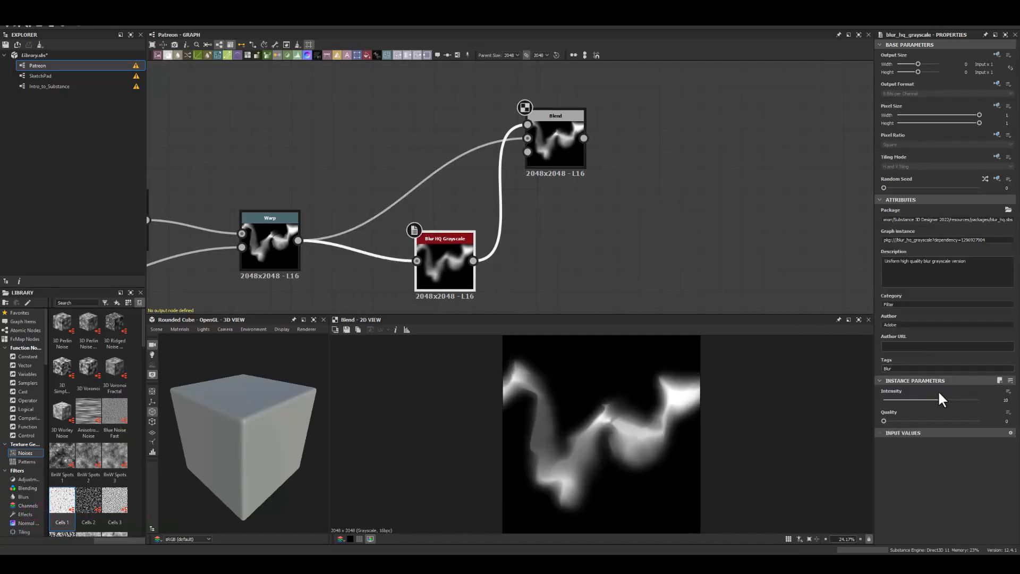
drag(943, 401, 1004, 400)
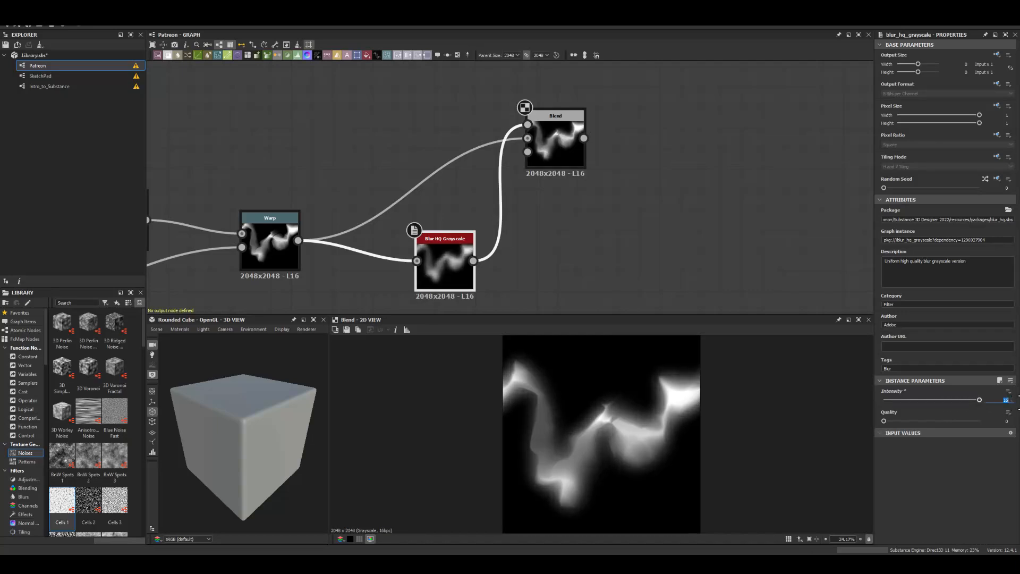
text(0)
key(Return)
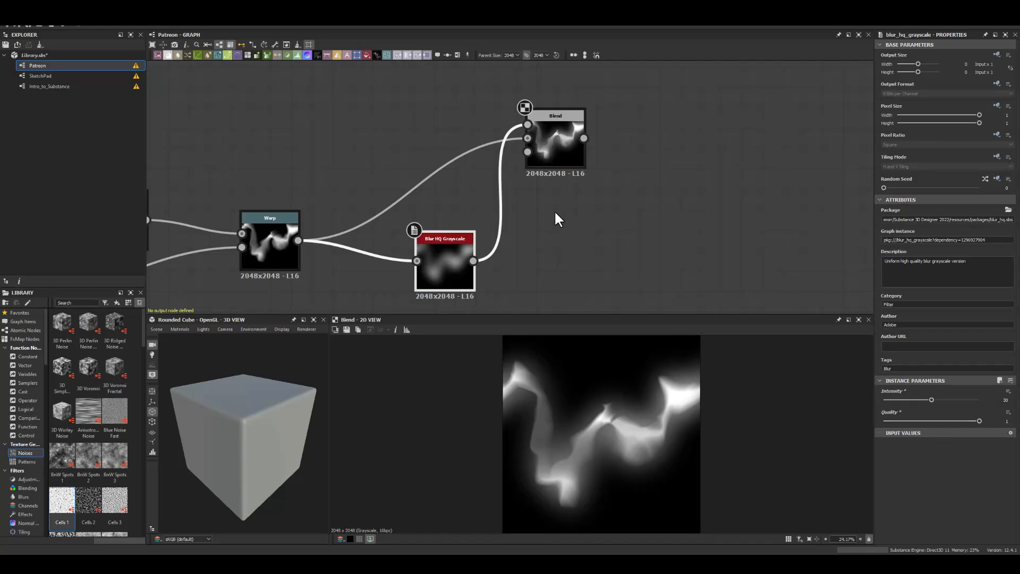
Step: Try different opacities on the Blend node and set its Opacity to 0.5
click(555, 134)
drag(979, 219, 882, 218)
drag(819, 219, 941, 239)
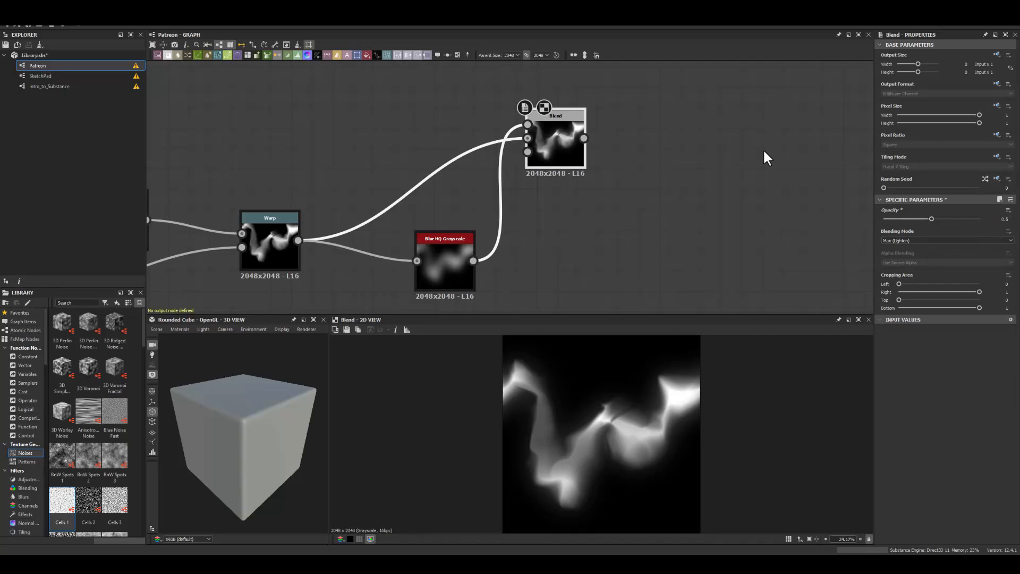
Step: Add an Auto Levels node connected to the Blend output
middle_drag(710, 182, 528, 209)
drag(401, 166, 489, 162)
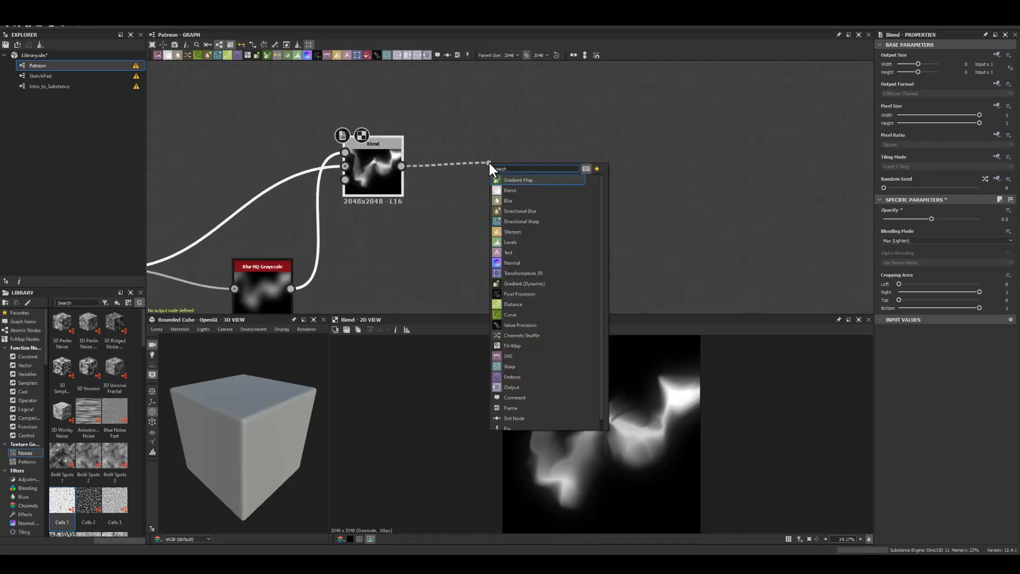
text(auto)
click(510, 190)
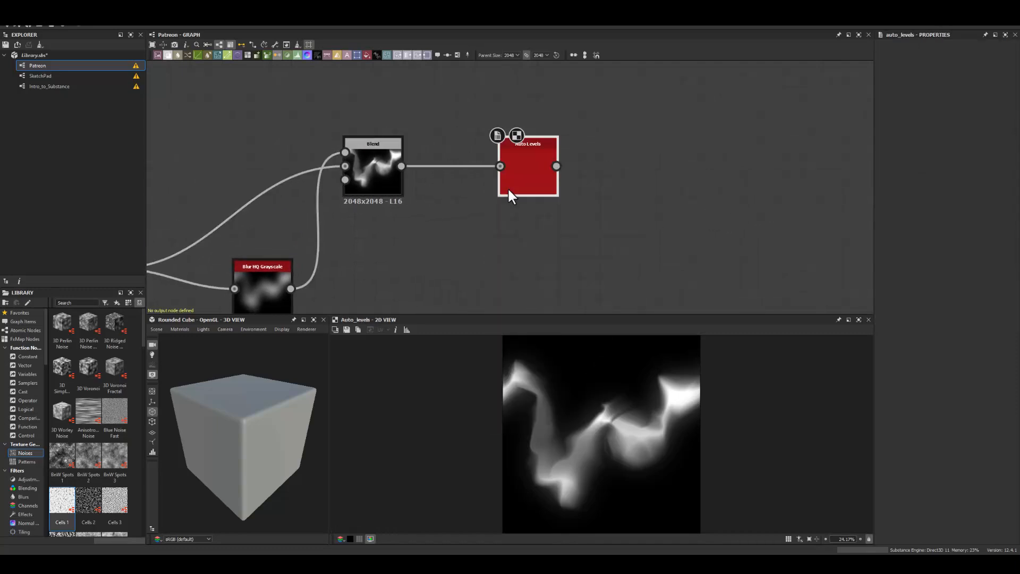
Step: Add a Gradient Map node connected to the Auto Levels output
middle_drag(576, 175, 447, 172)
drag(406, 162, 458, 154)
text(grad)
key(Return)
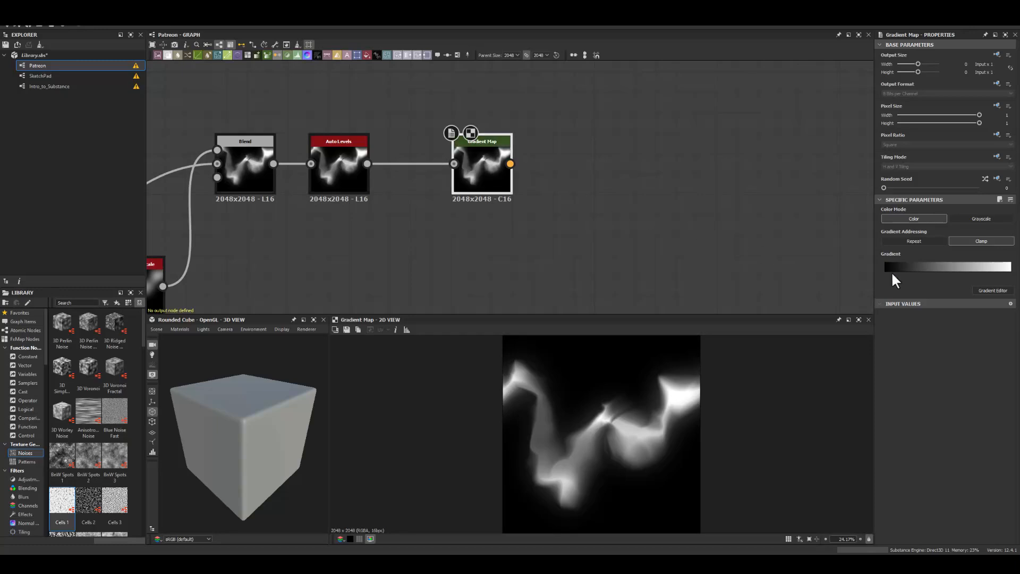
Step: Add a key near the white end of the Gradient Map's gradient and colour it orange in the Gradient Editor
click(998, 267)
click(993, 290)
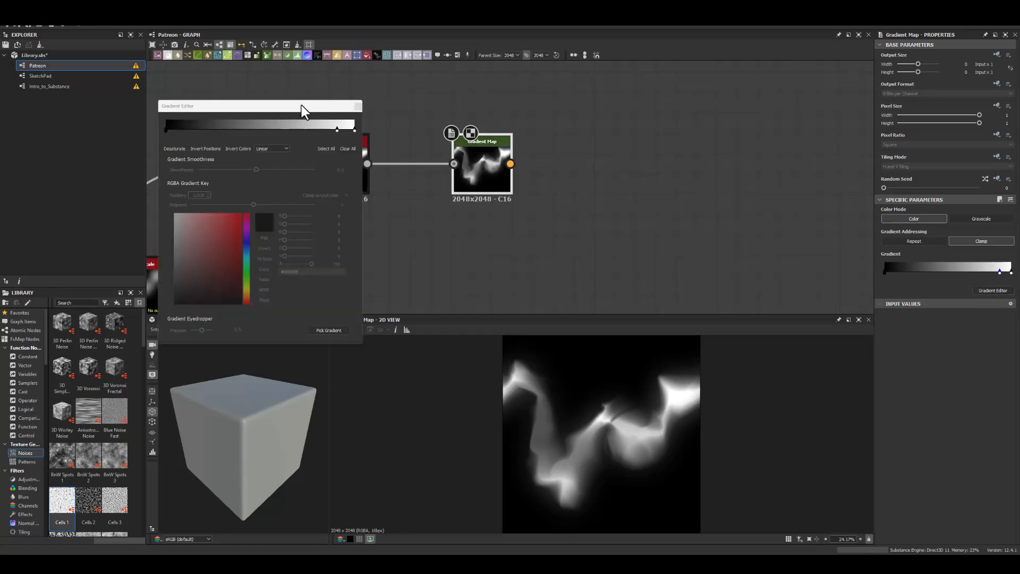
drag(304, 104, 753, 72)
click(787, 99)
drag(686, 205, 715, 180)
drag(699, 270, 691, 268)
Step: Add a gradient key at about position 0.53 and colour it dark red, #850000
click(715, 94)
click(691, 200)
drag(697, 267, 701, 278)
drag(686, 204, 711, 227)
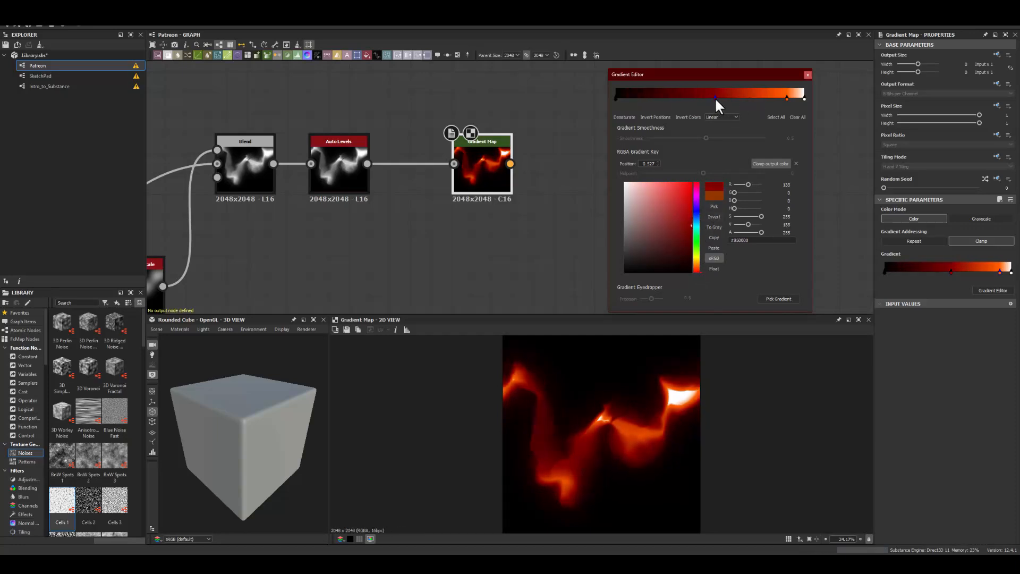
Step: Shift the dark red key to about one third and the orange key to about two thirds of the gradient
drag(715, 97, 674, 101)
click(785, 98)
drag(783, 97, 744, 104)
Step: Add a bright yellow key (#e9ff16) between the orange and white keys at about position 0.85 and close the Gradient Editor
click(778, 98)
click(697, 262)
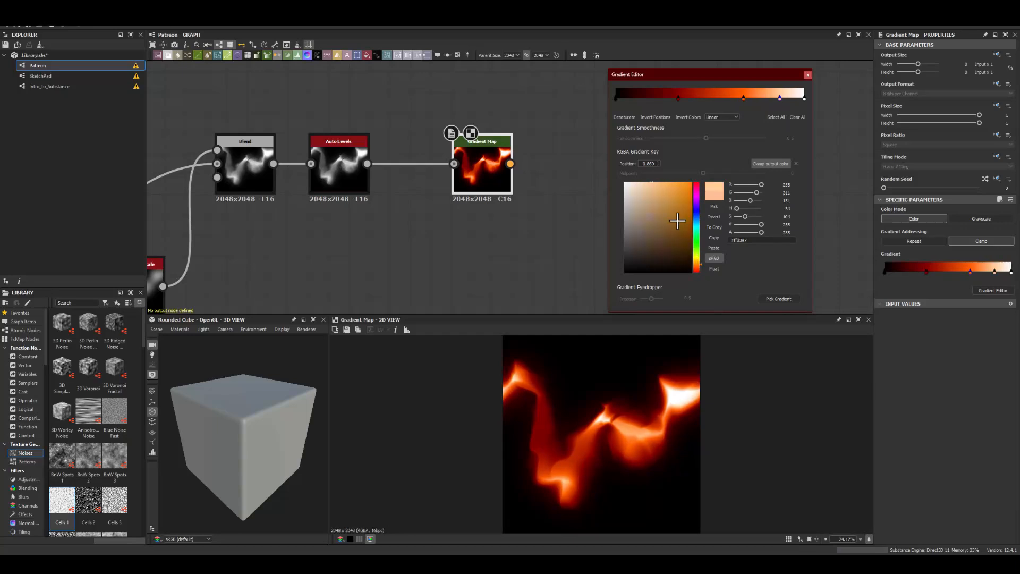
drag(681, 229, 699, 165)
click(696, 261)
drag(696, 260, 696, 257)
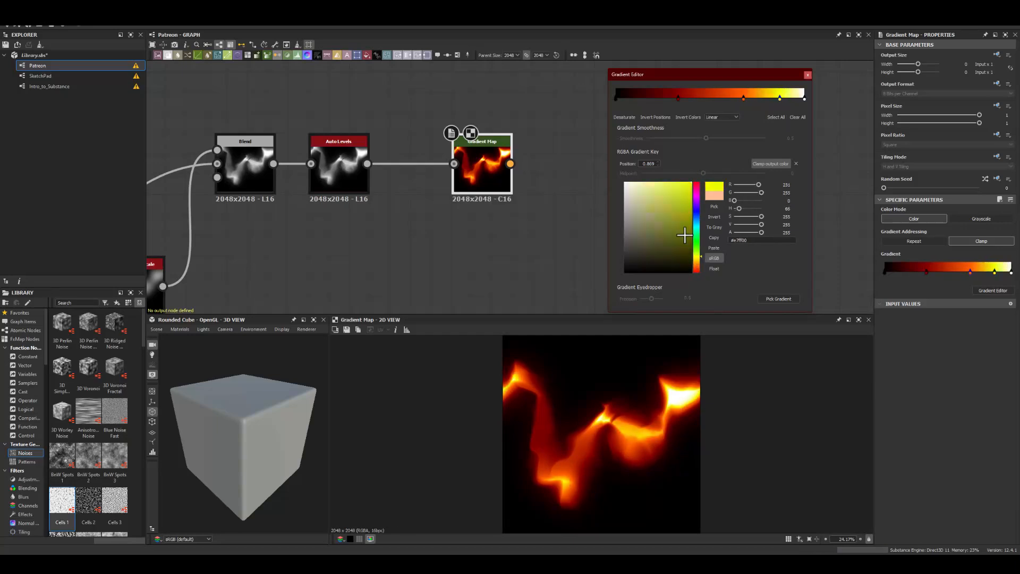
drag(665, 146, 686, 145)
mouse_move(779, 97)
mouse_down()
mouse_move(759, 99)
mouse_move(775, 100)
mouse_up()
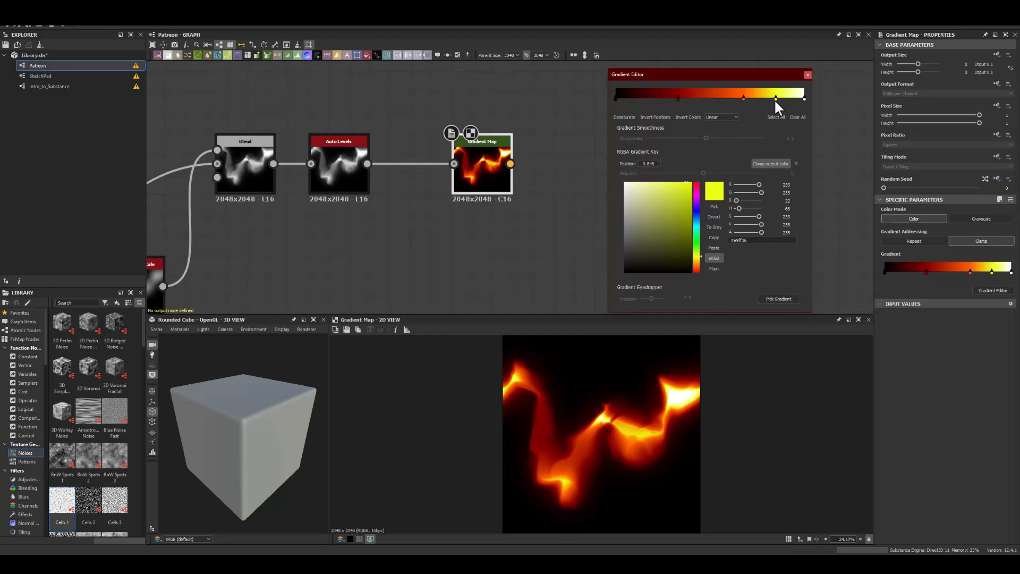
click(808, 73)
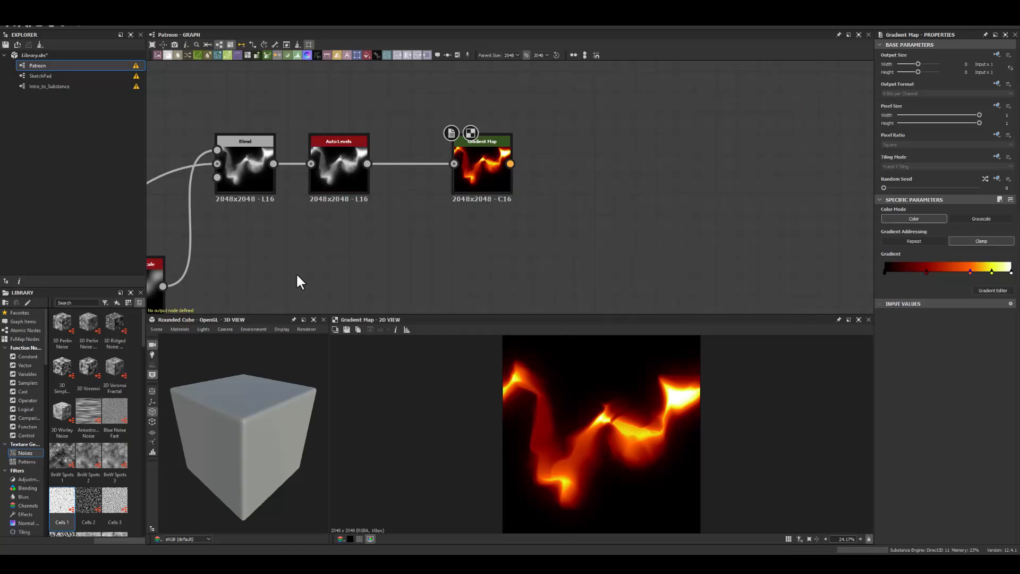
Step: Raise the Opacity of the Blend node before Auto Levels to 0.56
middle_drag(340, 271, 463, 274)
click(365, 152)
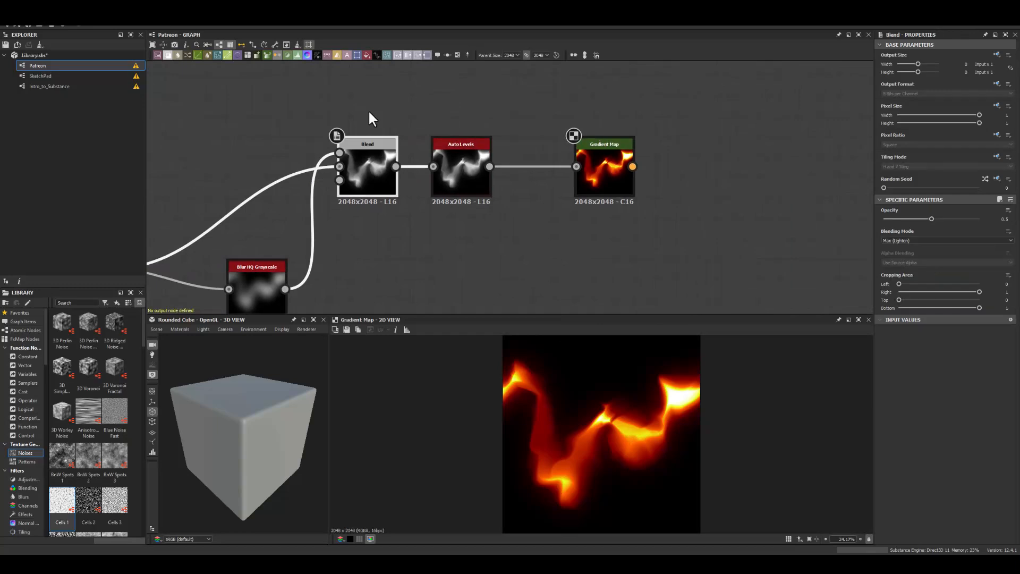
mouse_move(932, 219)
mouse_down()
mouse_move(1006, 230)
mouse_move(939, 227)
mouse_up()
Step: Add a Glow node connected to the Gradient Map output
middle_drag(658, 121, 484, 111)
drag(457, 158, 530, 163)
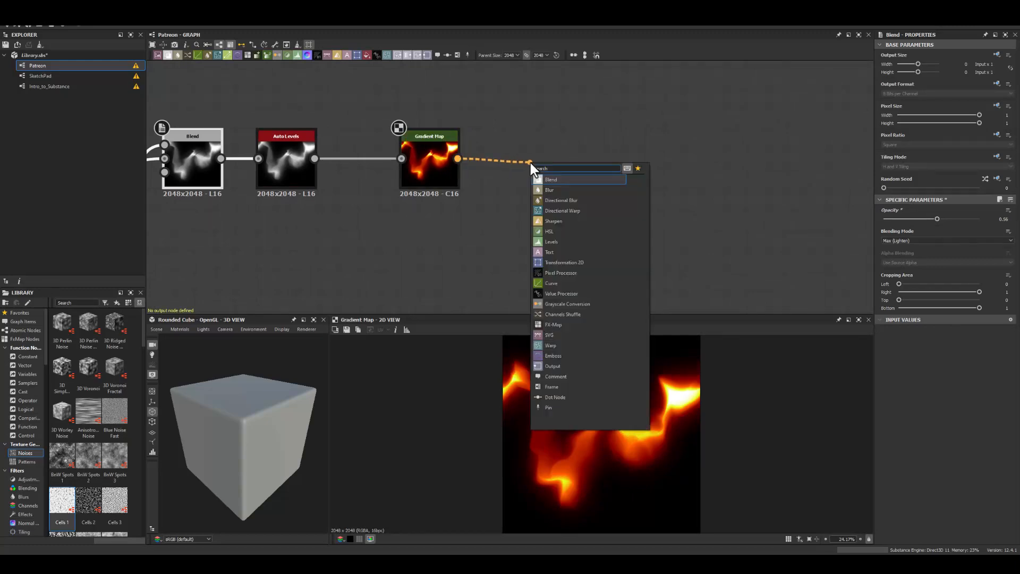
text(glow)
click(547, 177)
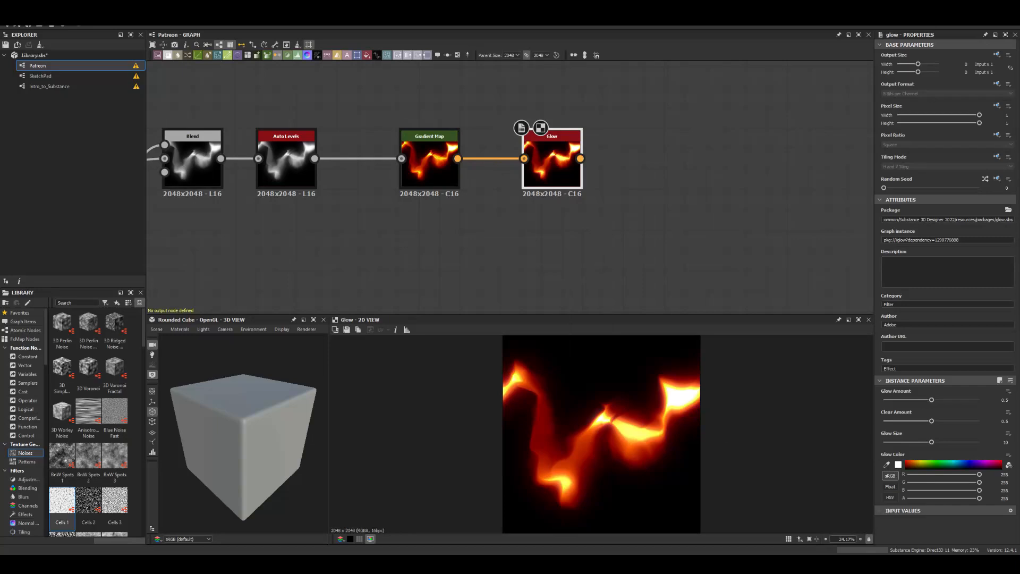
Step: Set the Glow node's Glow Color to orange, #ff6a00, and close the Color Editor
drag(1, 73, 394, 74)
click(399, 165)
click(401, 161)
click(394, 99)
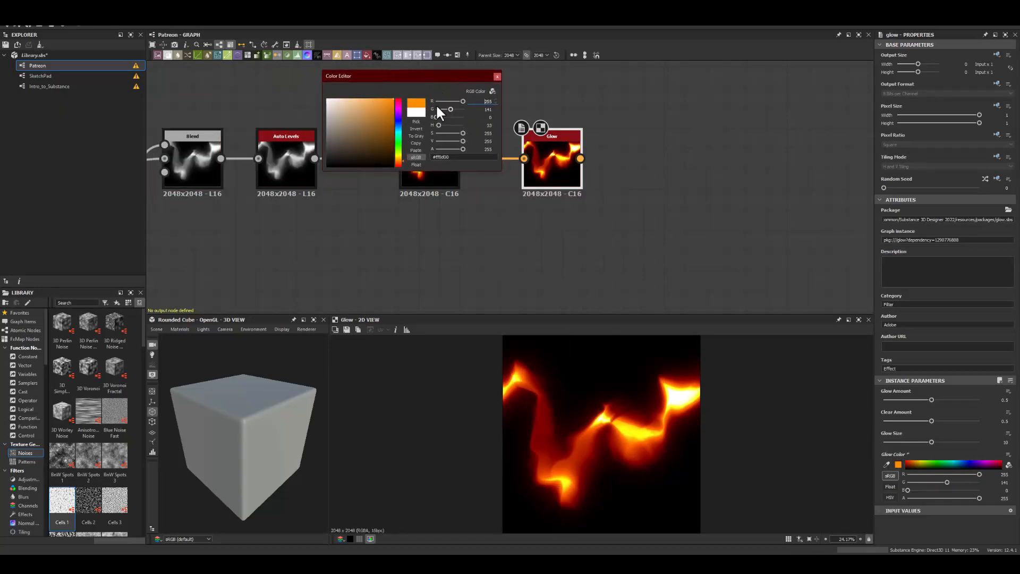
click(400, 163)
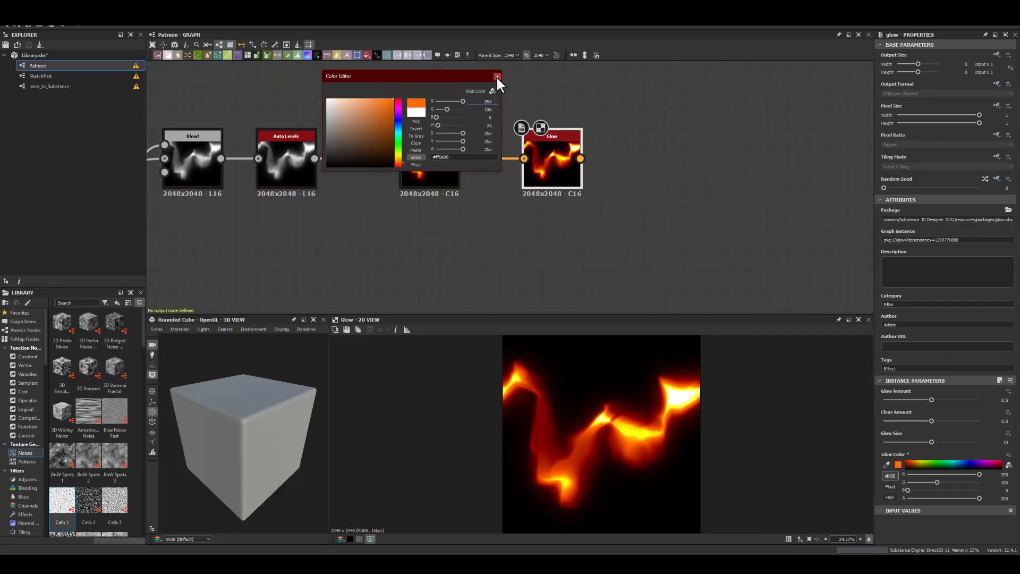
click(497, 76)
Step: Set the Glow node's Glow Amount to 1, Clear Amount to 0.51 and Glow Size to 20
drag(928, 399, 997, 442)
drag(895, 417, 929, 432)
drag(954, 400, 983, 400)
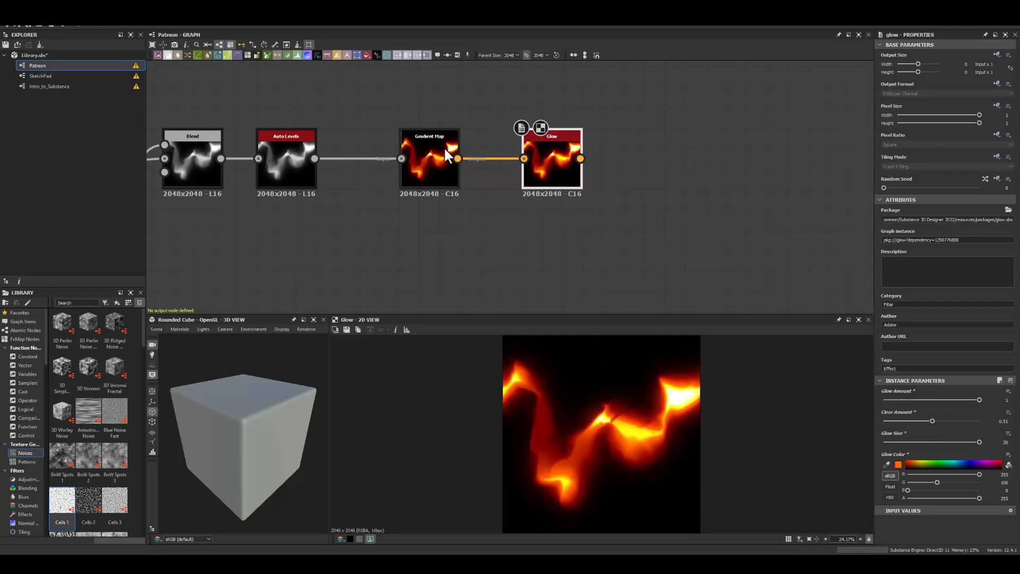
Step: Compare the outputs of the Auto Levels, Gradient Map and Glow nodes in the 2D view
click(413, 151)
click(541, 162)
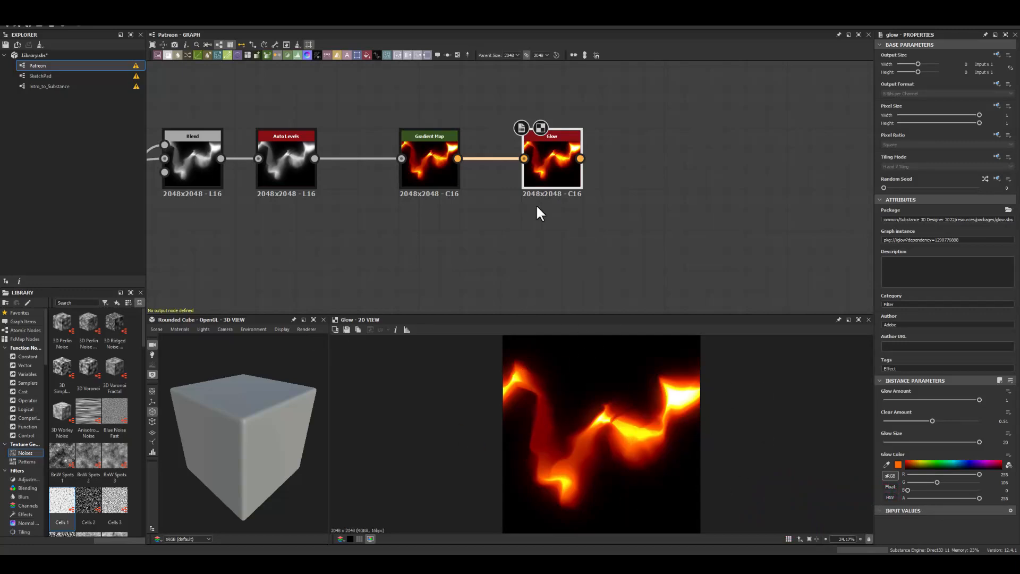
middle_drag(297, 205, 380, 198)
click(364, 148)
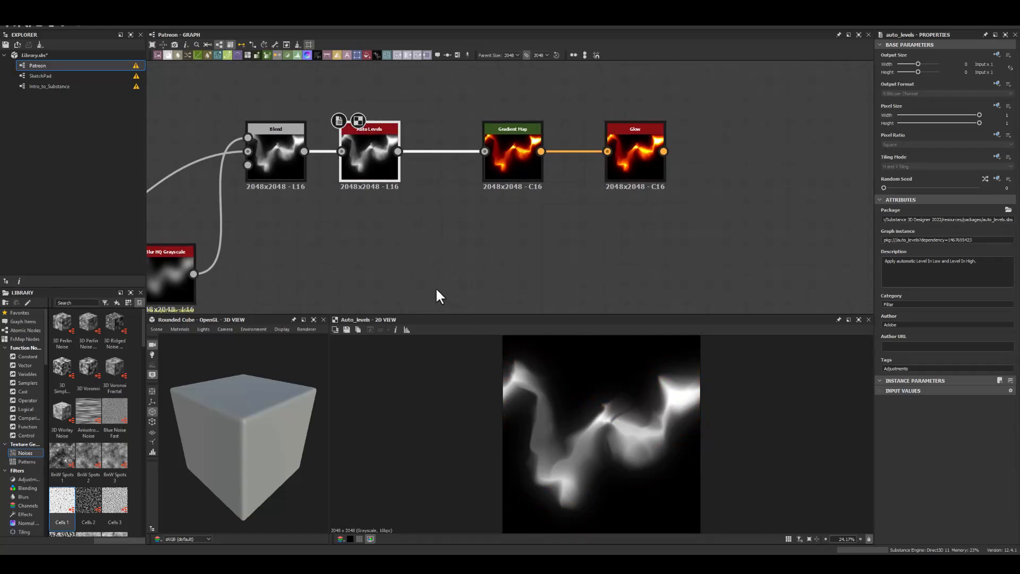
click(509, 156)
click(626, 145)
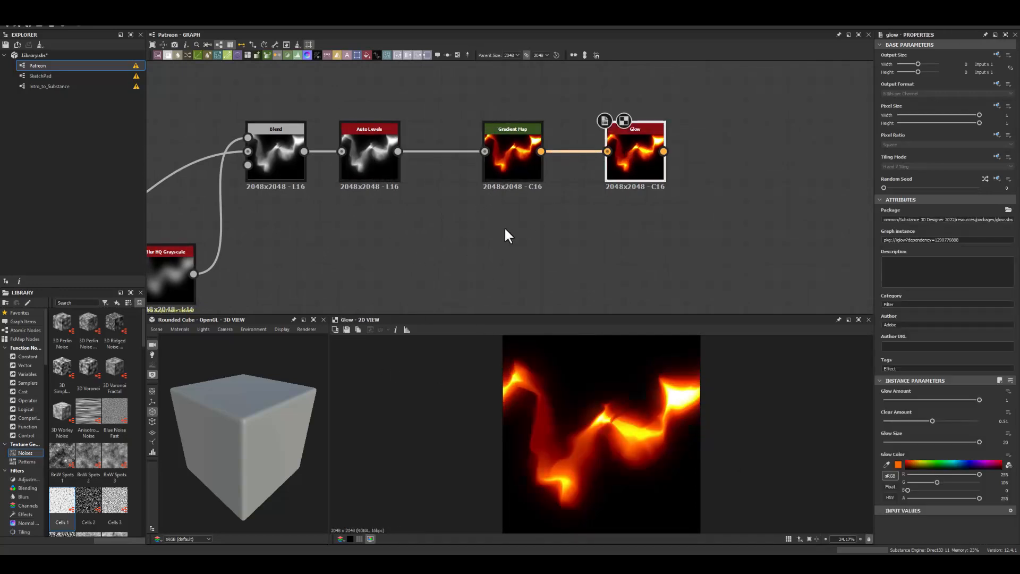
click(512, 173)
click(383, 155)
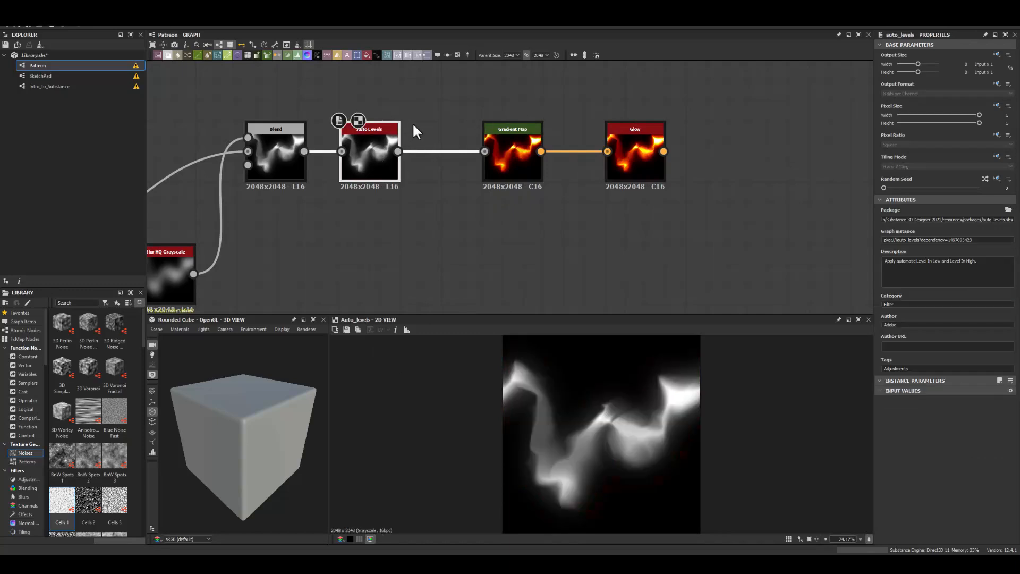
Step: Copy the Perlin Noise, Cross Section, Histogram Scan and Bevel chain and paste it in the empty area above the original nodes
scroll(584, 249, down, 8)
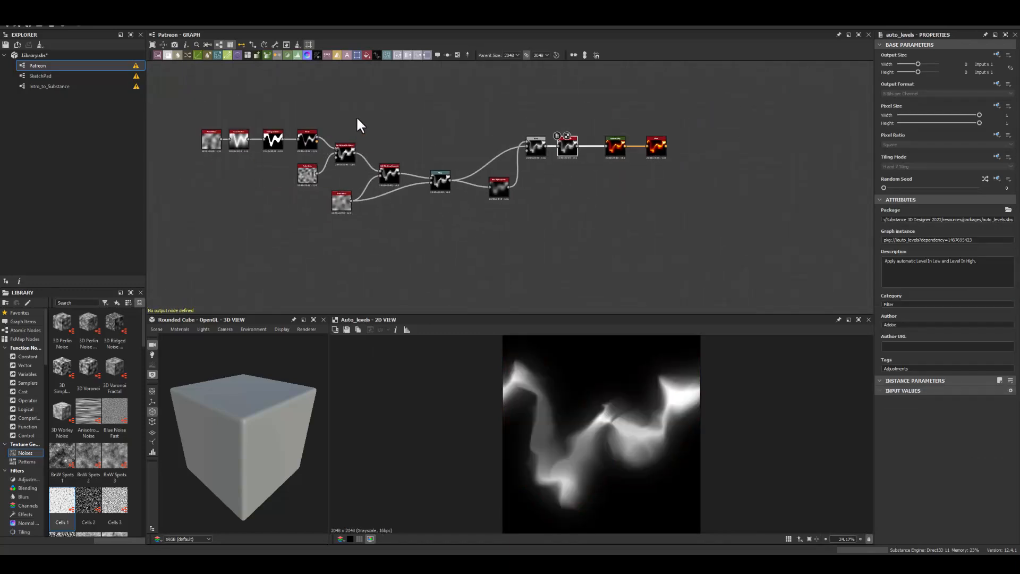
middle_drag(200, 183, 259, 184)
scroll(265, 212, up, 6)
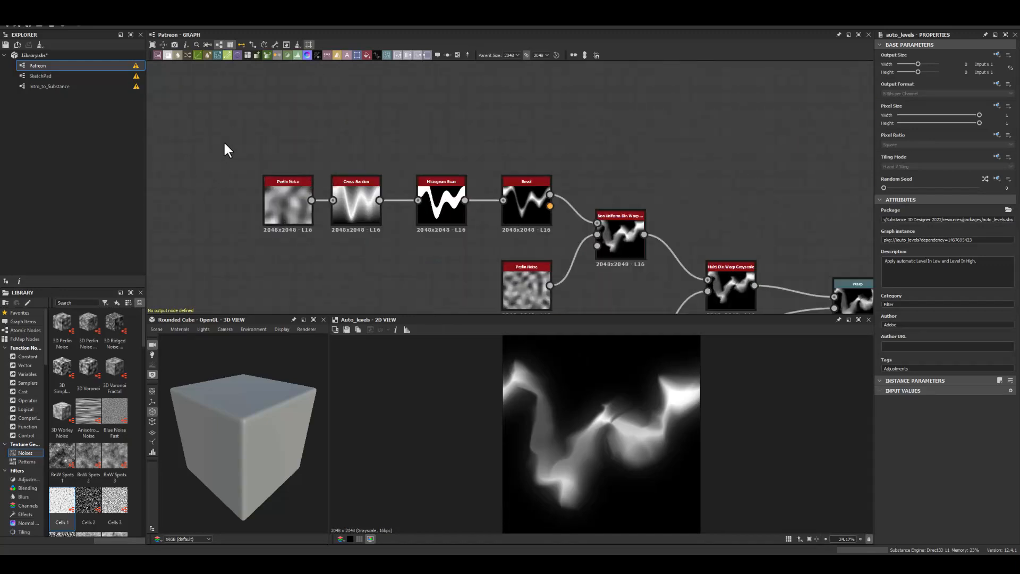
drag(229, 142, 518, 210)
middle_drag(353, 289, 313, 195)
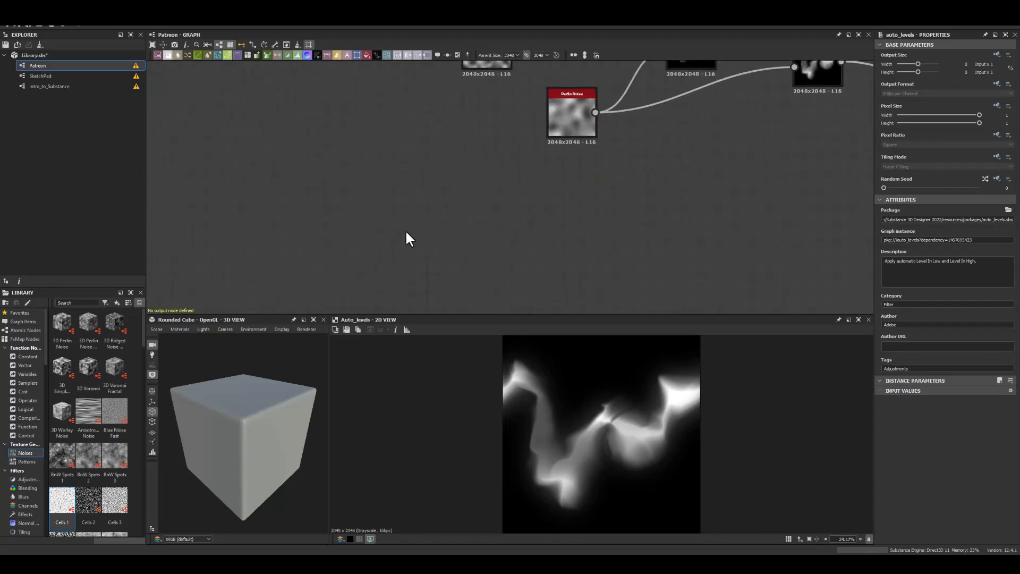
scroll(406, 232, down, 5)
middle_drag(425, 80, 371, 226)
key(ctrl+v)
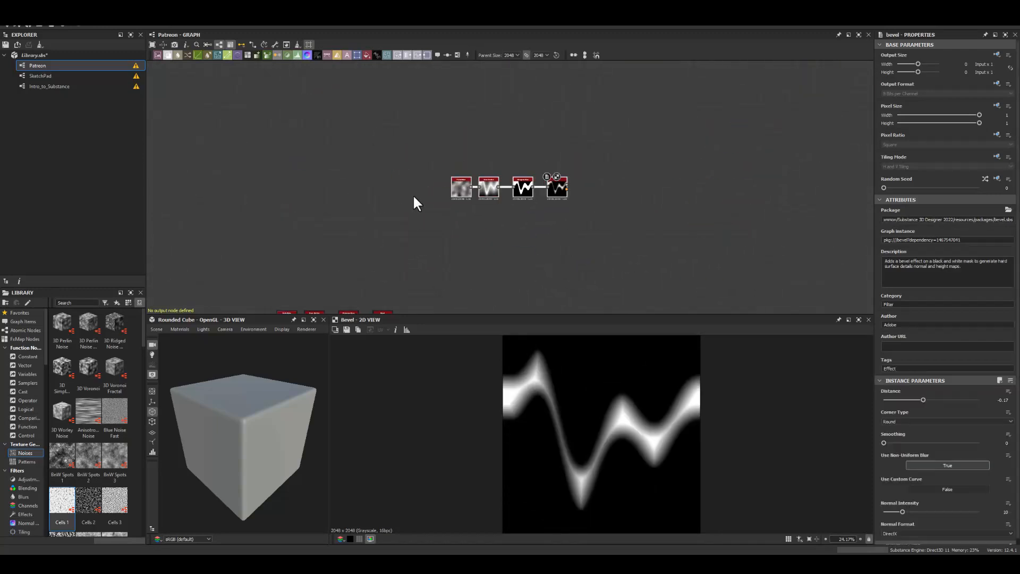
Step: Preview the copied Bevel's Height output and set the copied Cross Section's cross section coordinate to 0.45
scroll(480, 215, up, 4)
double_click(636, 151)
middle_drag(694, 133, 499, 177)
scroll(463, 188, up, 2)
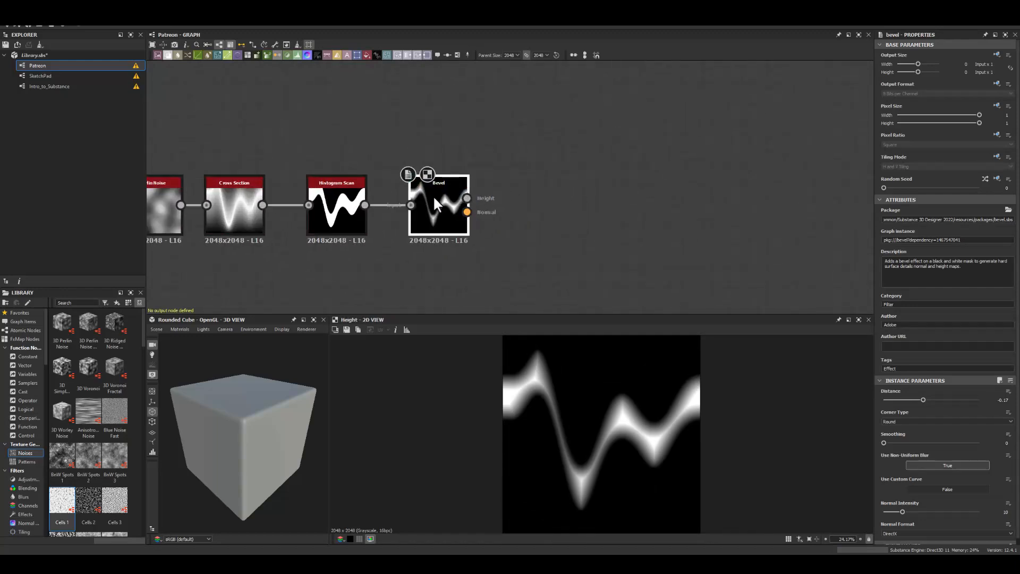
click(294, 130)
middle_drag(238, 142, 299, 143)
click(298, 224)
mouse_move(939, 399)
mouse_down()
mouse_move(895, 397)
mouse_move(926, 397)
mouse_up()
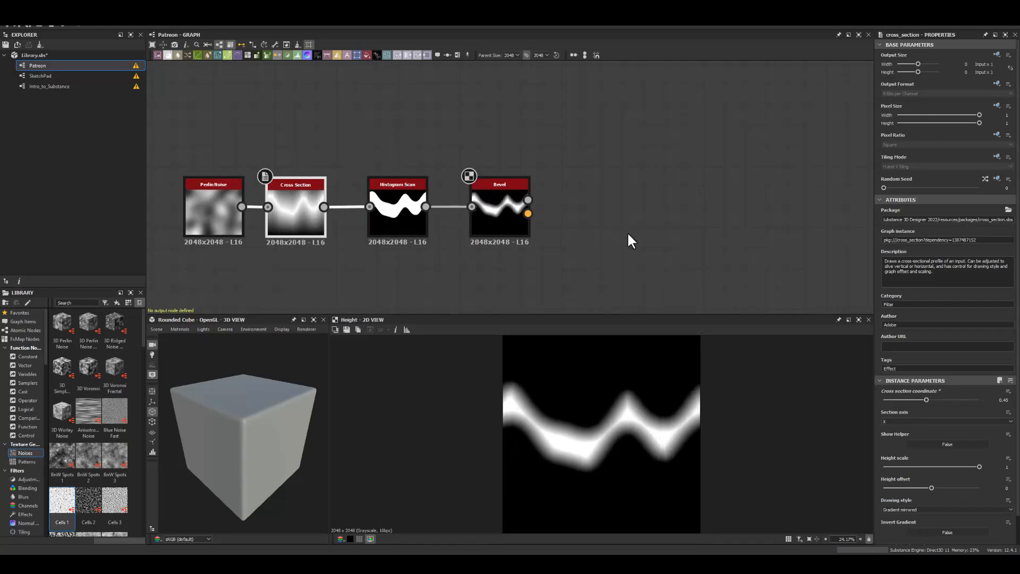
Step: Raise the copied Histogram Scan's Position to thicken the wave and set the copied Bevel's Distance to -0.37
middle_drag(628, 235, 589, 195)
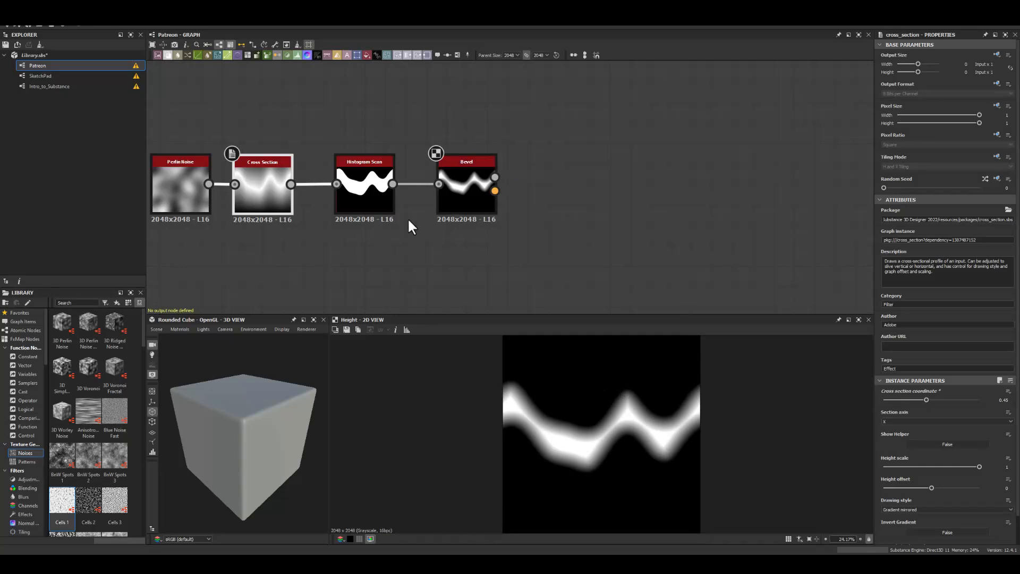
click(361, 192)
drag(906, 400, 918, 400)
click(477, 193)
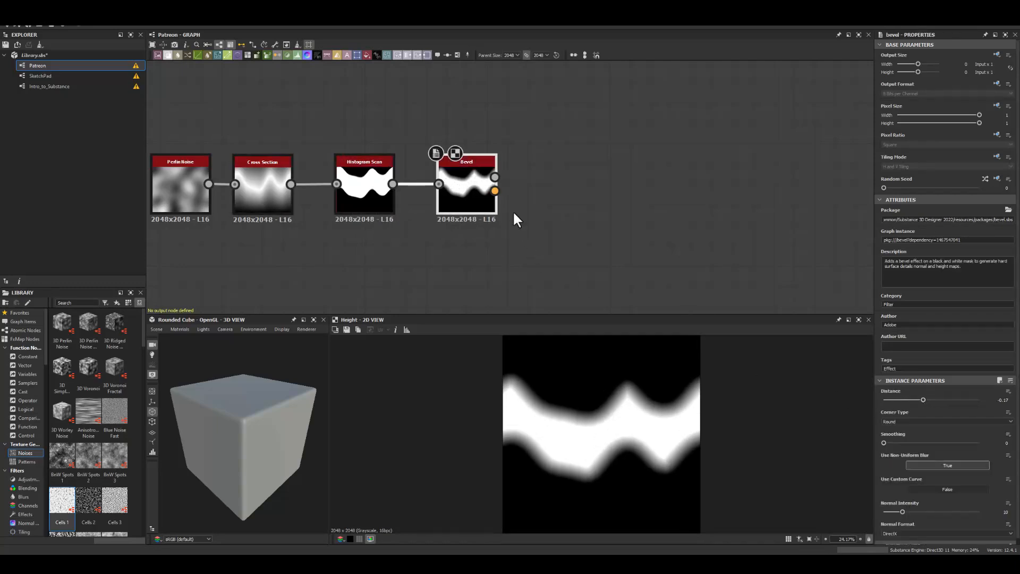
drag(920, 400, 913, 400)
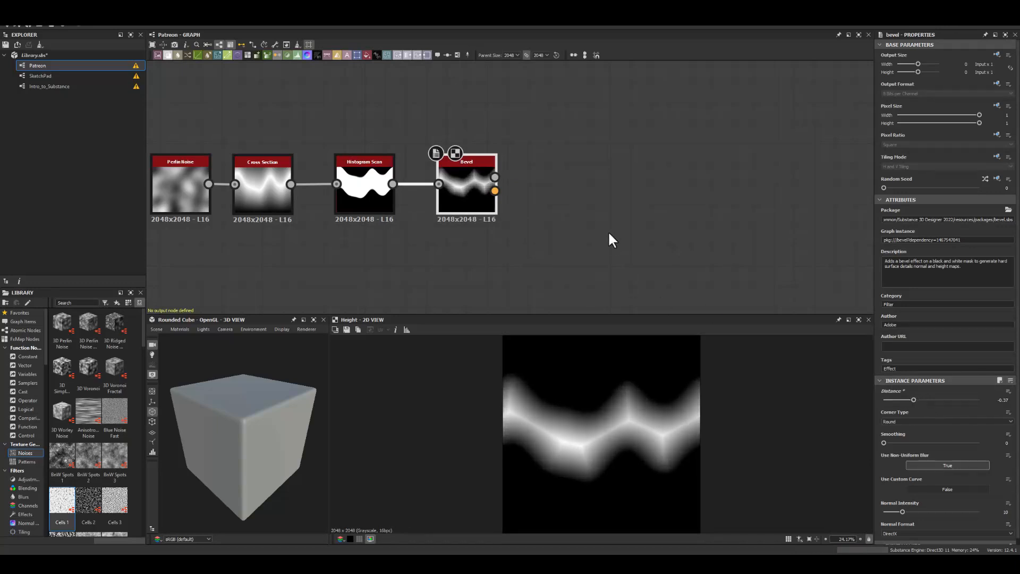
Step: Add a Warp node fed by the copied Bevel's Height output
middle_drag(599, 252, 461, 221)
drag(355, 144, 441, 165)
text(war)
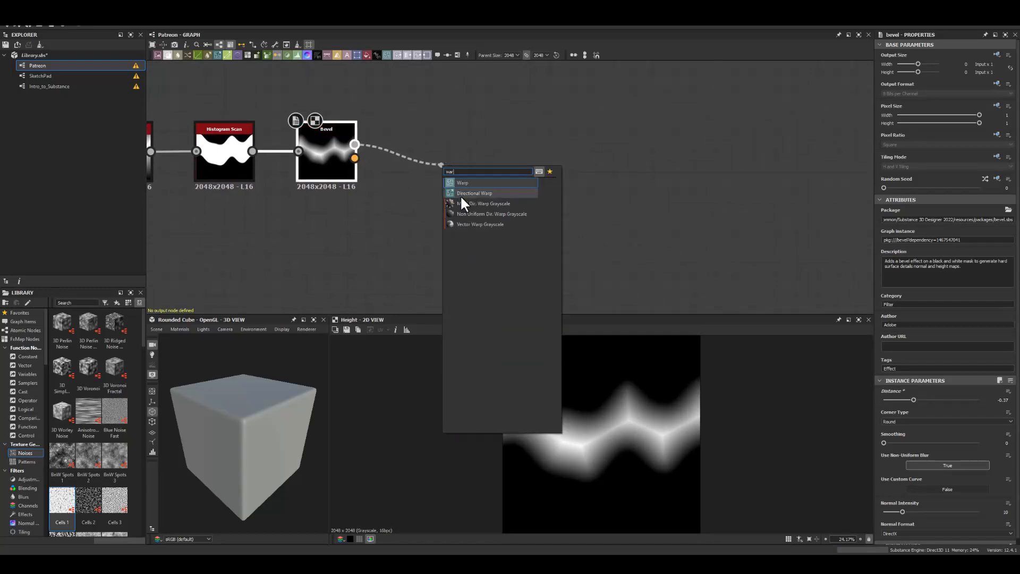
click(460, 182)
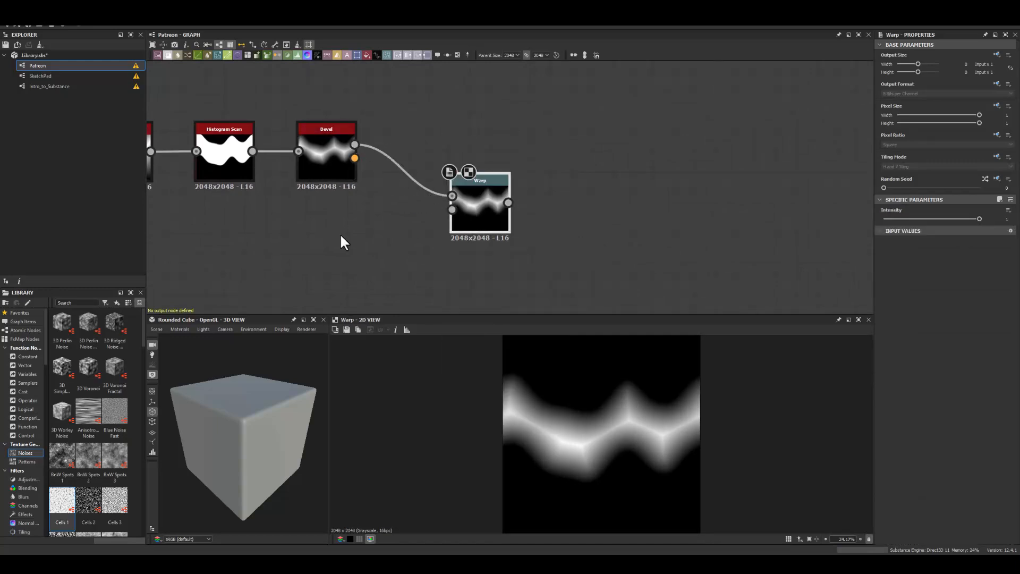
Step: Add a Perlin Noise node below the copied Bevel, lower its Scale to 10 and connect it to the Warp's second input
key(space)
text(per)
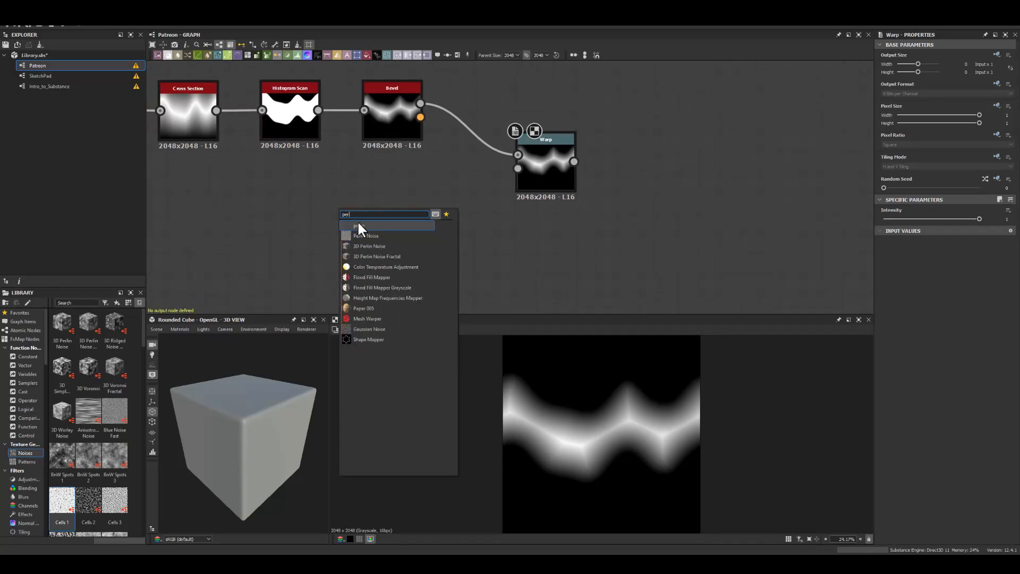
click(359, 225)
drag(927, 400, 897, 399)
drag(369, 203, 517, 169)
Step: Preview the Warp node in the 2D view and set its Intensity to 1.5
double_click(545, 170)
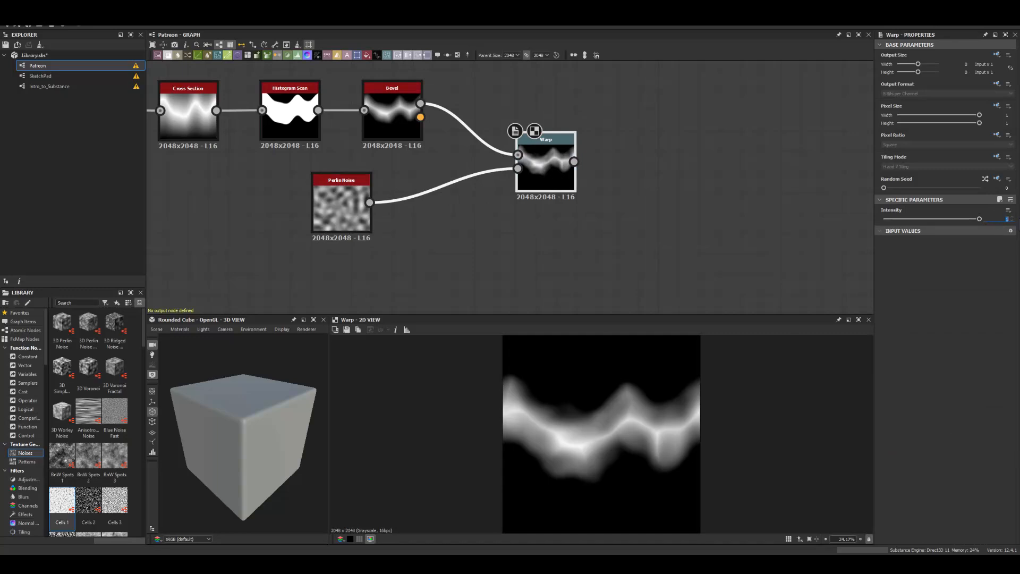
drag(951, 220, 901, 224)
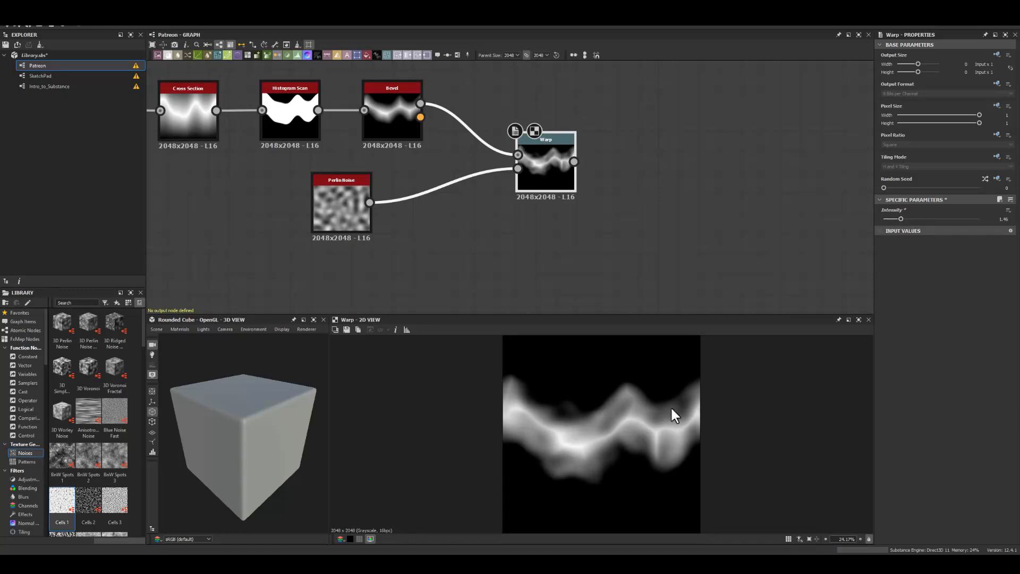
double_click(1003, 219)
Step: Add a Multi Directional Warp Grayscale node fed by the Warp output and place it slightly below the Warp
middle_drag(714, 188, 557, 184)
drag(451, 169, 553, 165)
text(mul)
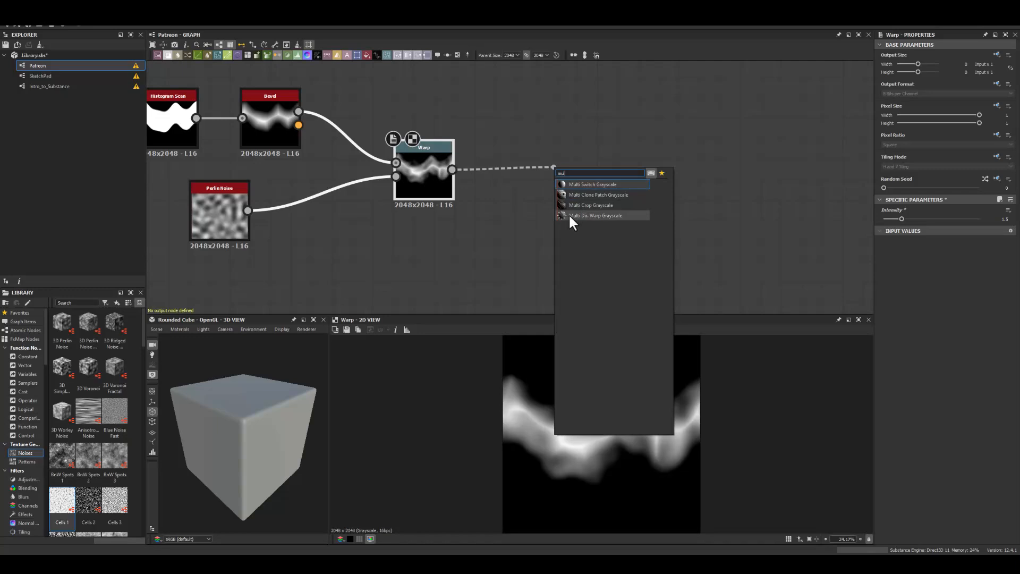
click(595, 215)
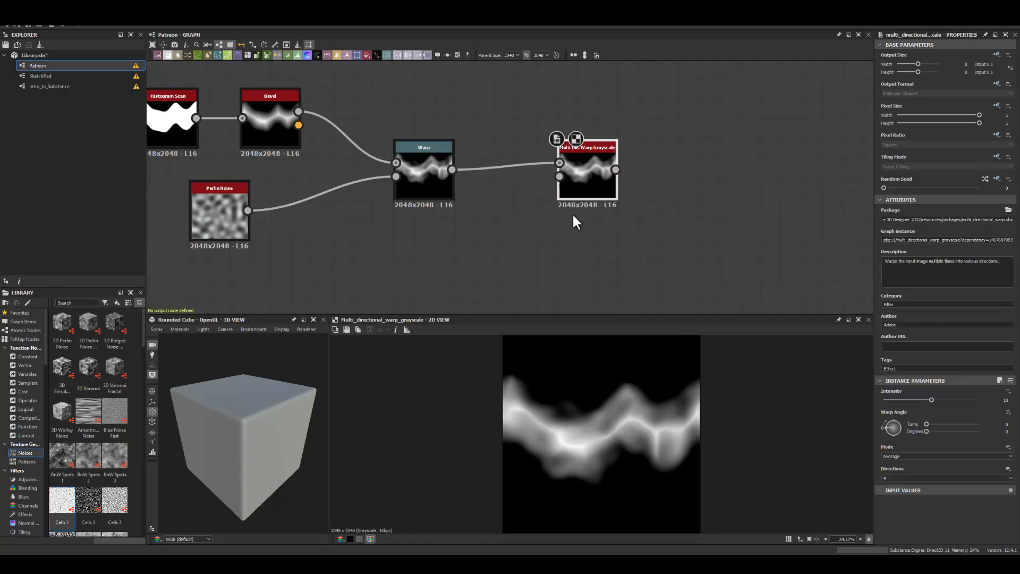
drag(583, 173, 540, 211)
middle_drag(500, 129, 533, 86)
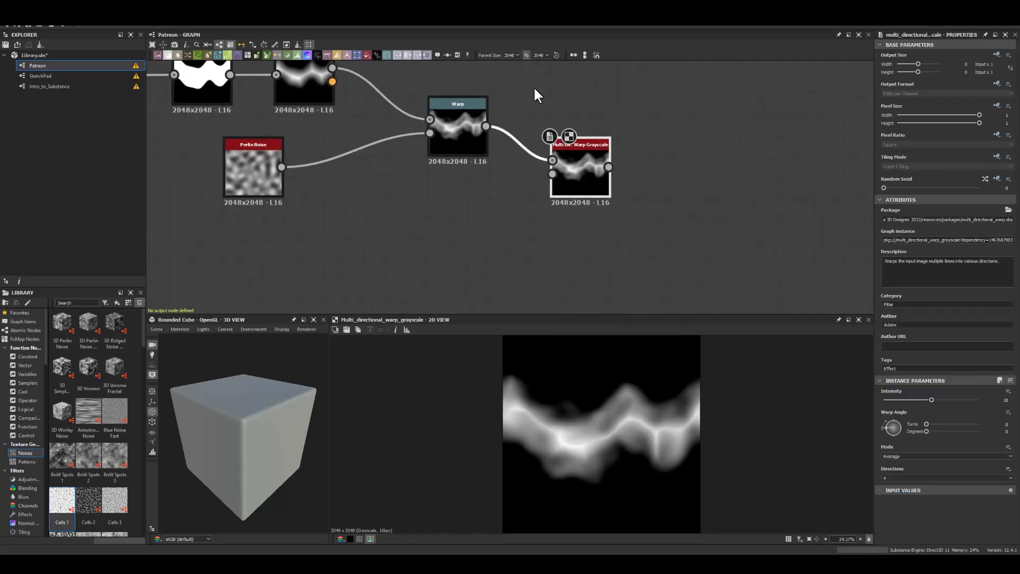
Step: Duplicate the Warp's Perlin Noise node, connect the copy to the Multi Directional Warp's intensity input and preview the warp
click(260, 170)
click(320, 201)
key(ctrl+v)
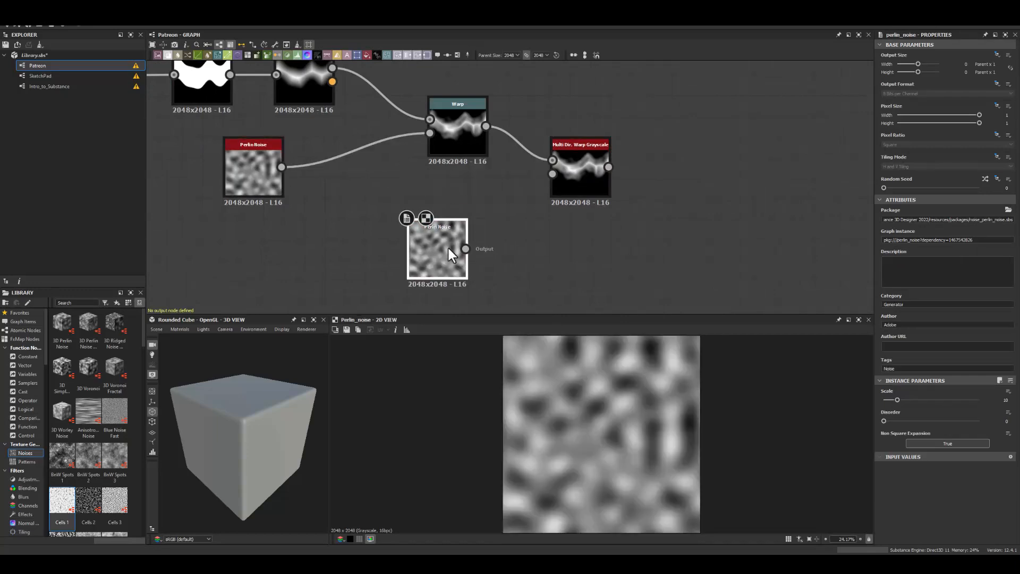
drag(523, 215, 589, 173)
double_click(575, 171)
Step: Set the duplicated Perlin Noise's Disorder to 0.68 and the Multi Directional Warp's Intensity to 50
click(444, 248)
drag(884, 421, 891, 421)
click(598, 178)
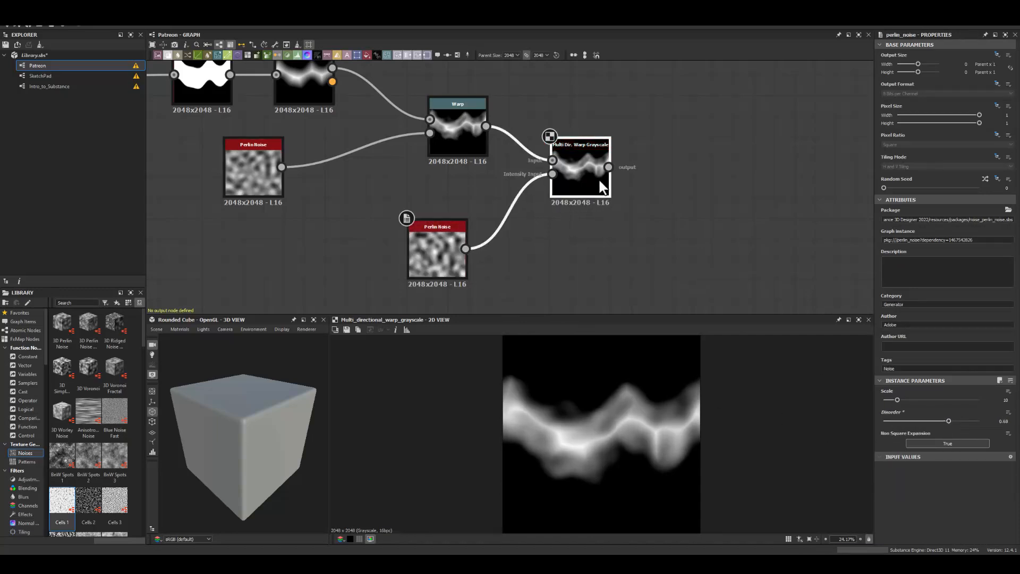
drag(931, 401, 992, 404)
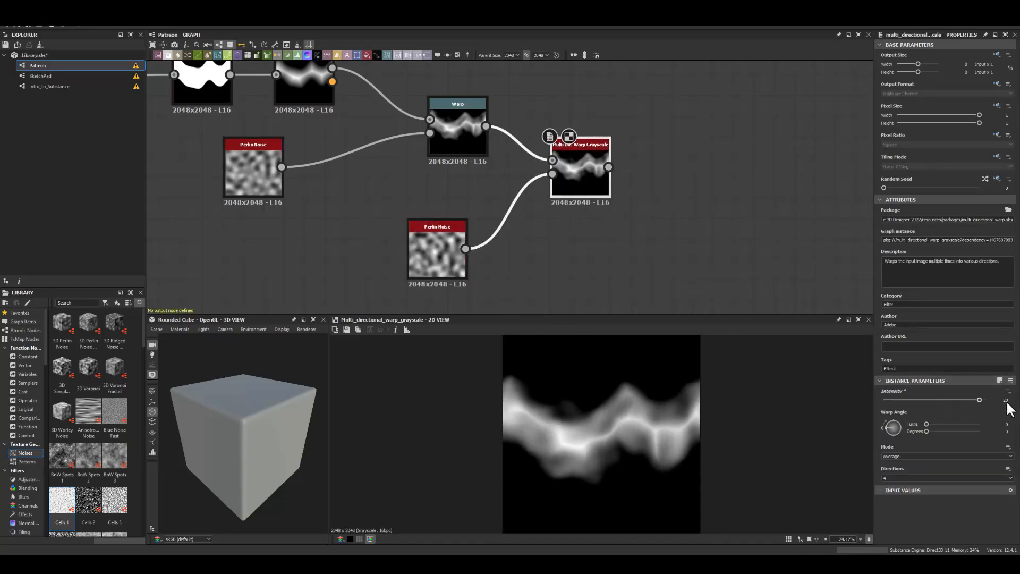
text(50)
key(Return)
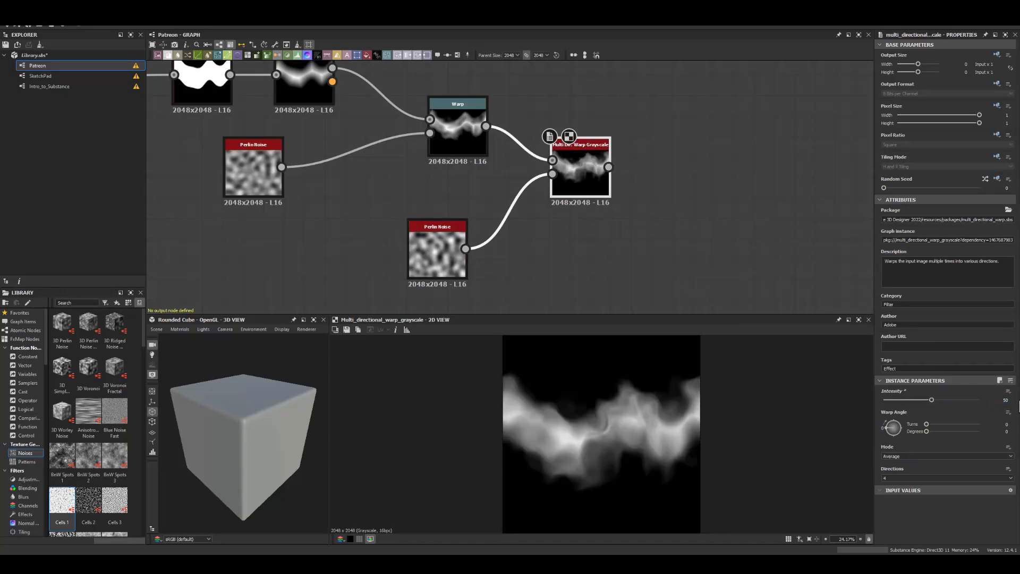
Step: Try the Multi Directional Warp with 2 directions in other modes such as Max and Chain, returning the mode to Average
click(887, 477)
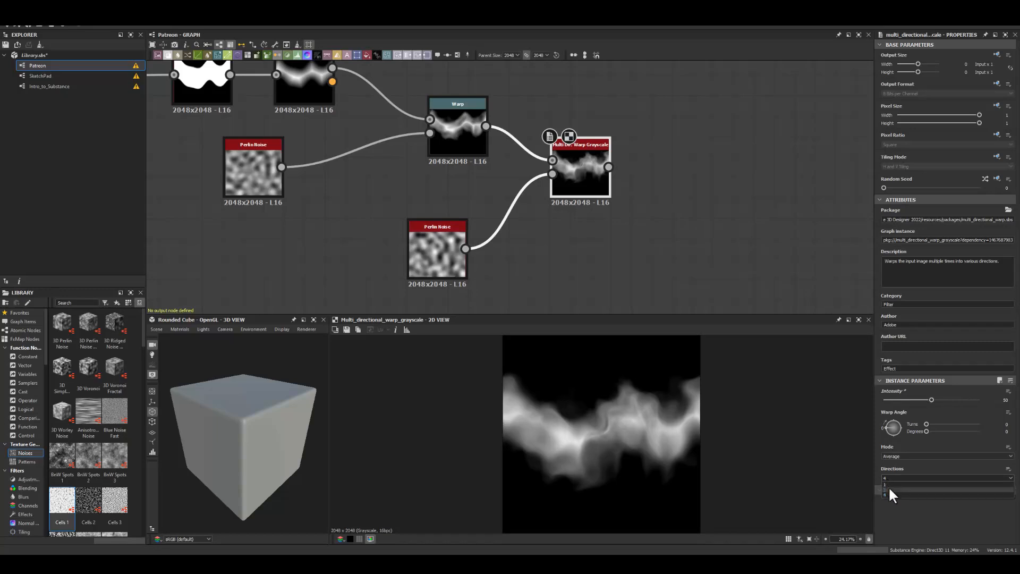
click(888, 486)
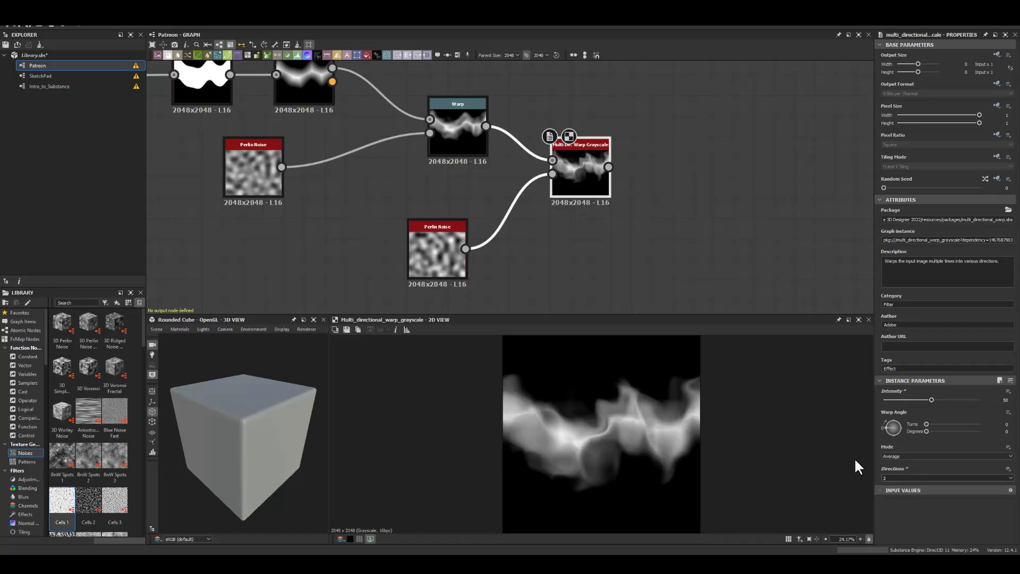
click(885, 454)
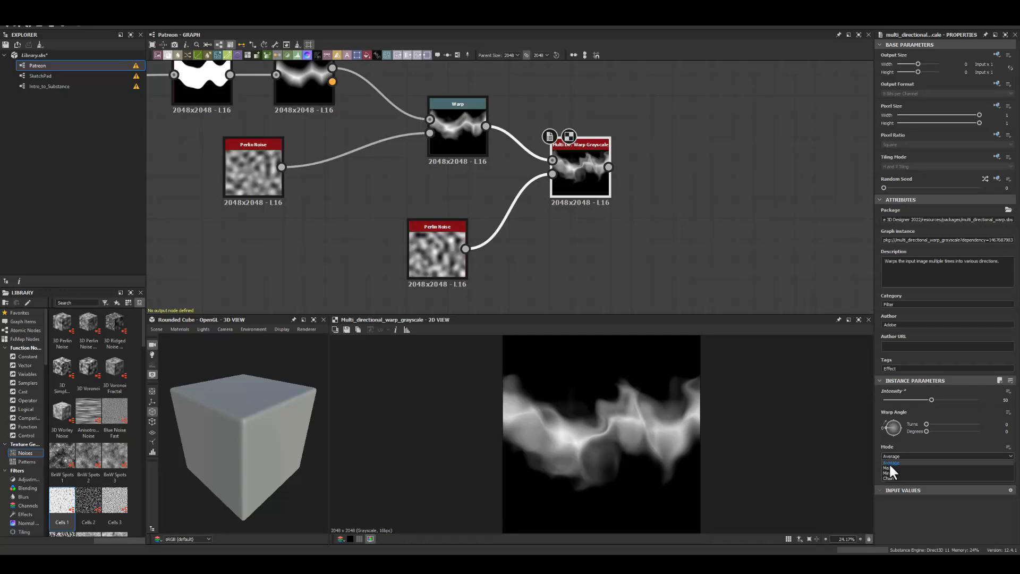
click(889, 465)
click(892, 456)
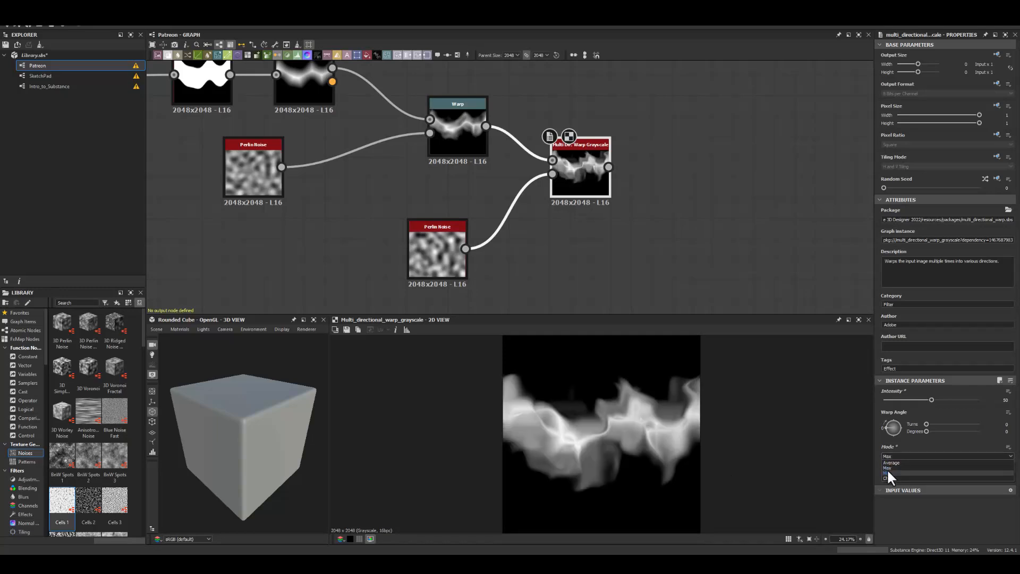
click(887, 469)
click(893, 455)
click(890, 476)
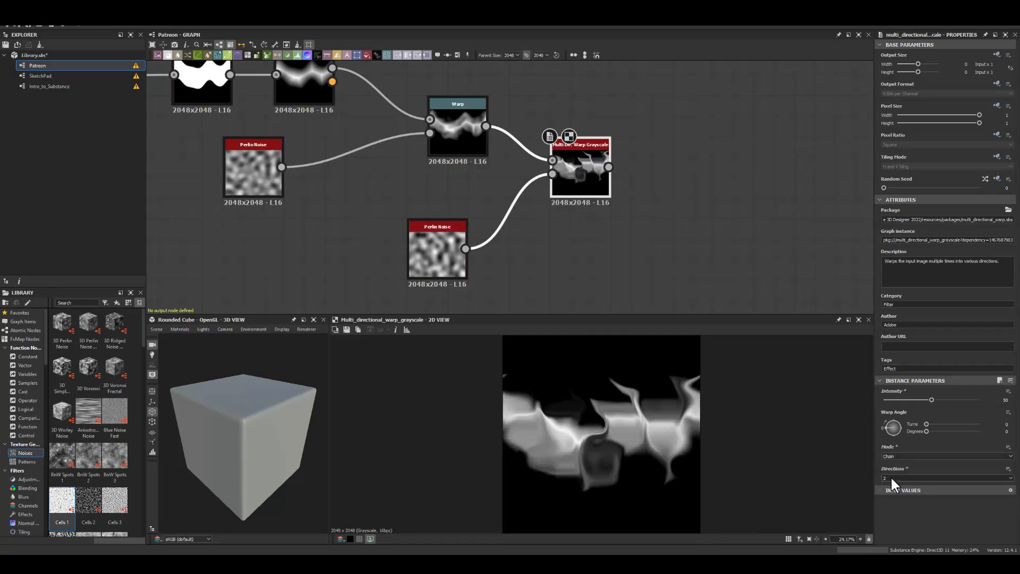
click(888, 456)
click(889, 462)
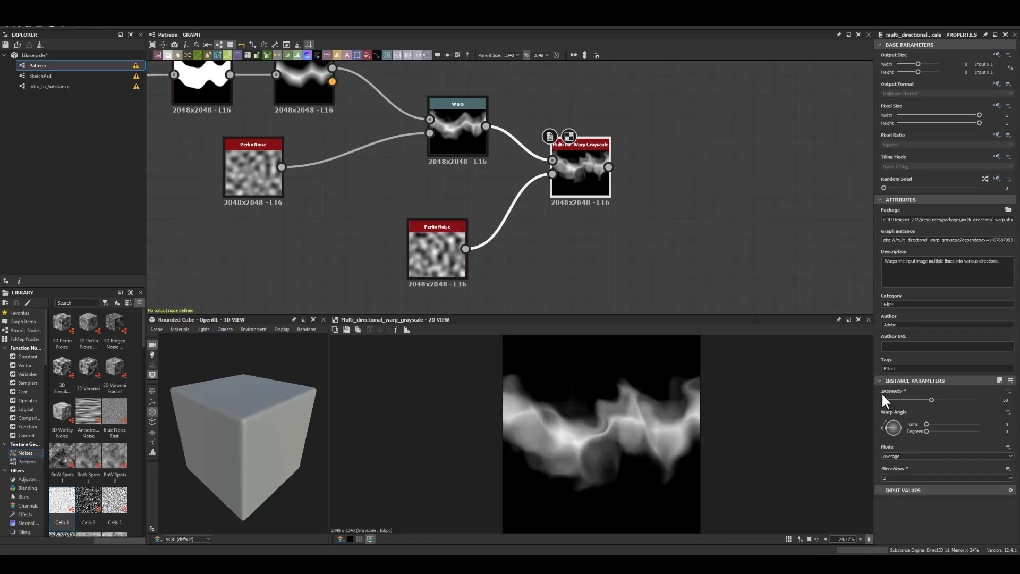
Step: Set the Multi Directional Warp's angle to about 59 degrees, compare 1 and 2 directions, and choose 1
mouse_move(926, 430)
mouse_down()
mouse_move(949, 429)
mouse_move(935, 430)
mouse_up()
click(886, 476)
click(887, 484)
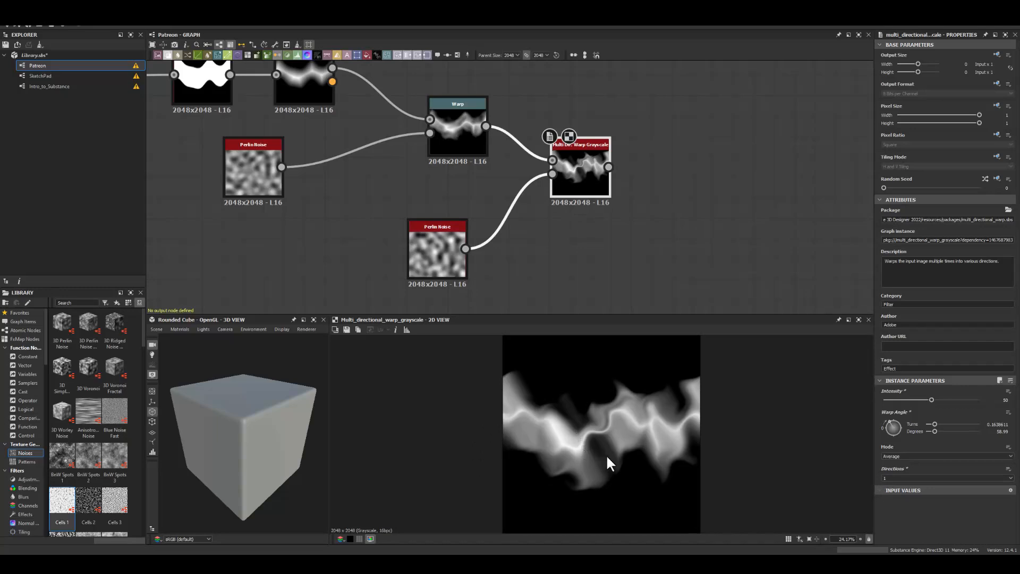
click(885, 477)
click(884, 486)
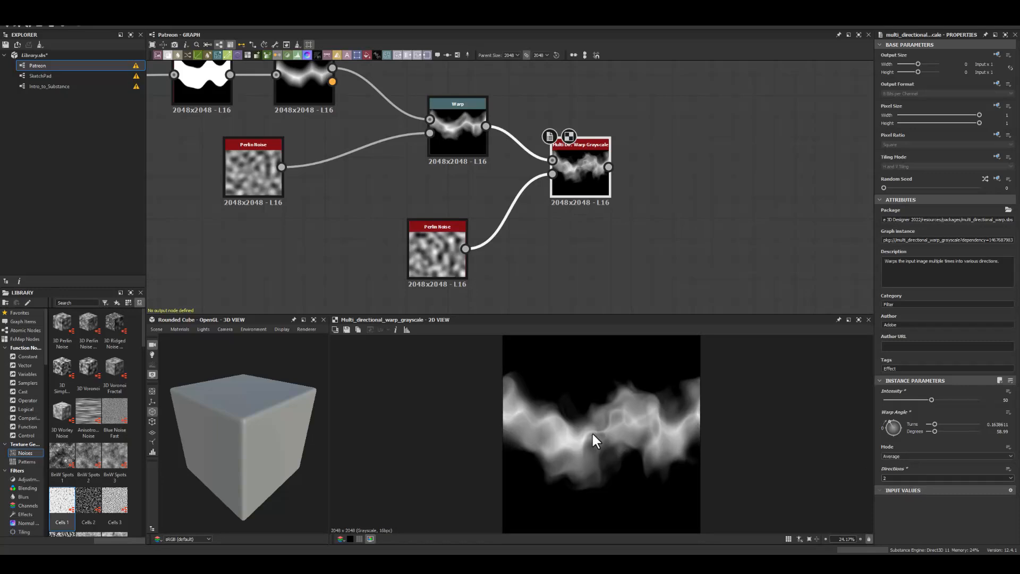
click(886, 477)
click(886, 483)
Step: Add a Blur HQ Grayscale node fed by the Multi Directional Warp output
middle_drag(635, 231, 468, 233)
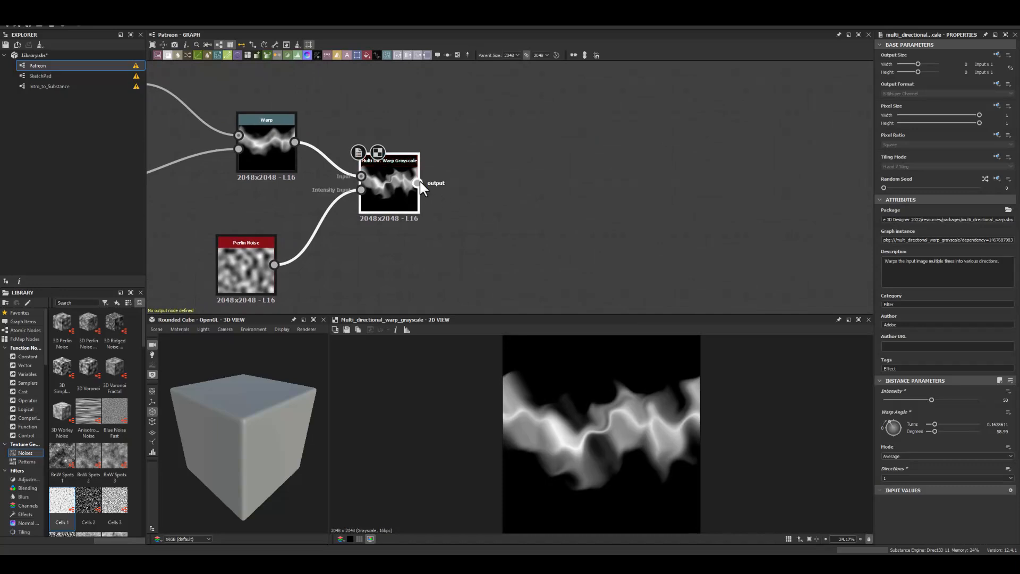
drag(419, 182, 507, 215)
text(blur)
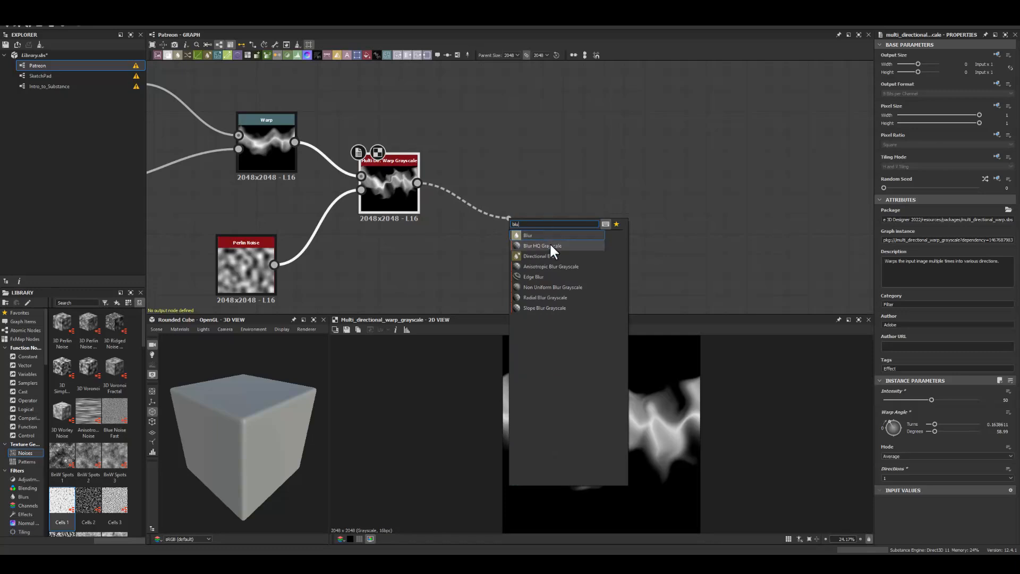
click(537, 244)
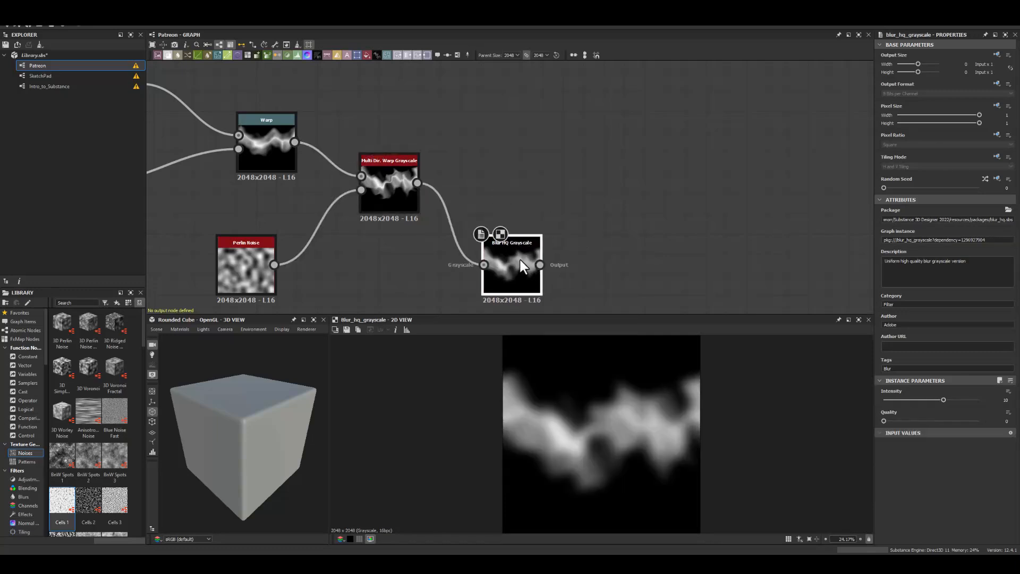
Step: Blend the blurred result over the Multi Directional Warp output with a Blend node in Max (Lighten) mode
drag(418, 183, 552, 152)
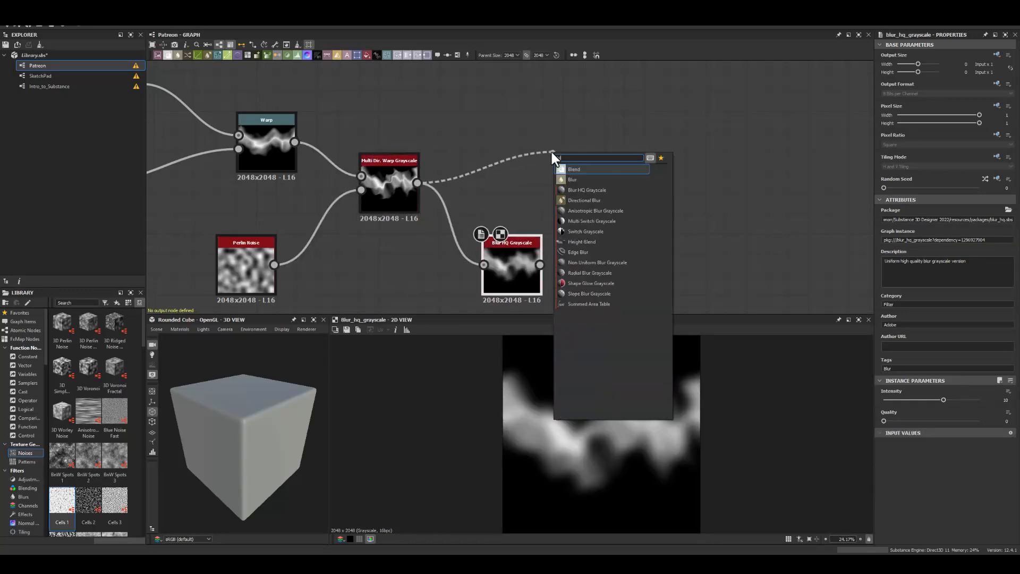
click(574, 169)
drag(556, 248, 615, 148)
click(888, 242)
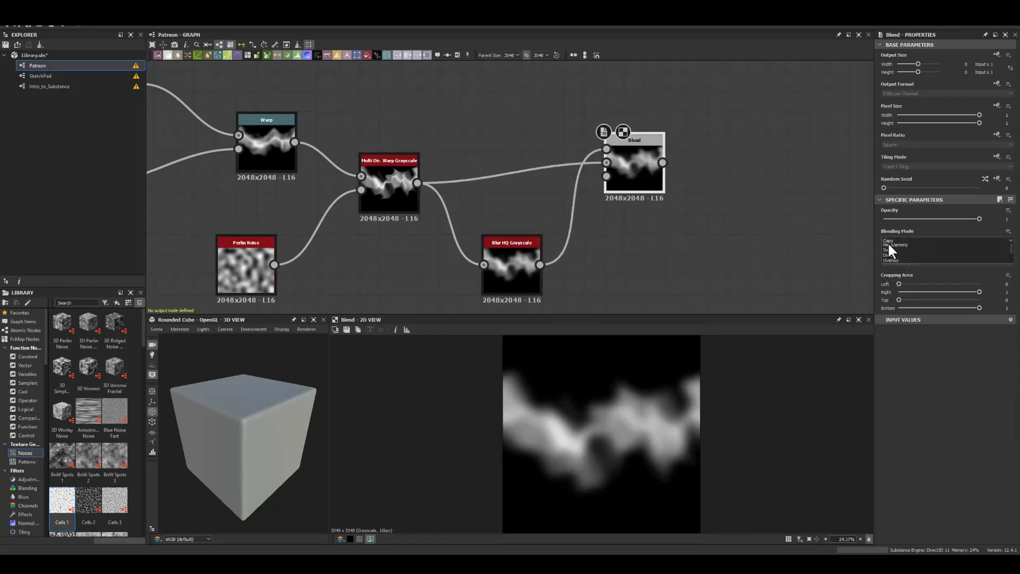
click(889, 273)
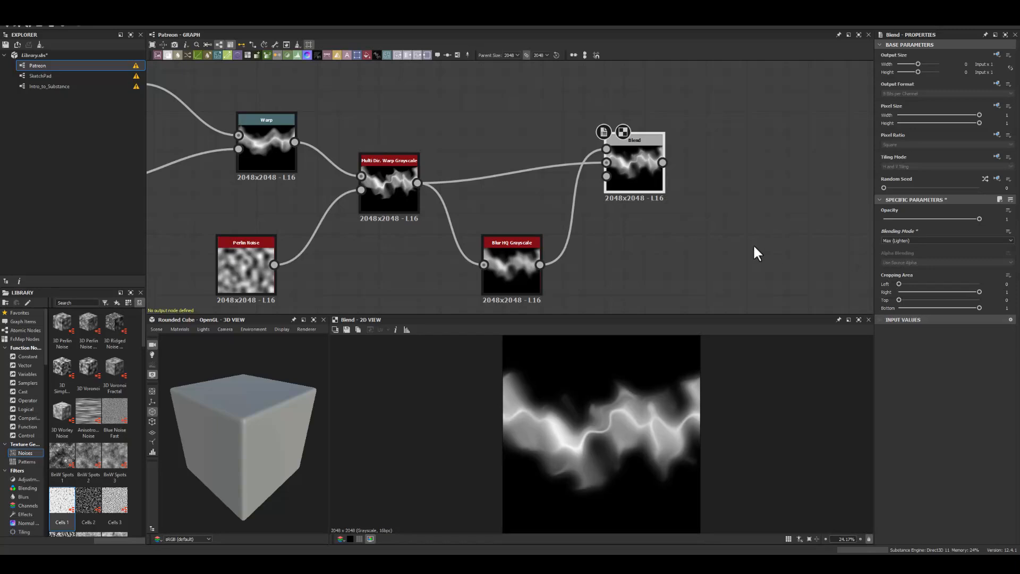
Step: Set the Blur HQ Grayscale's Intensity to 50 and raise its Quality
click(532, 273)
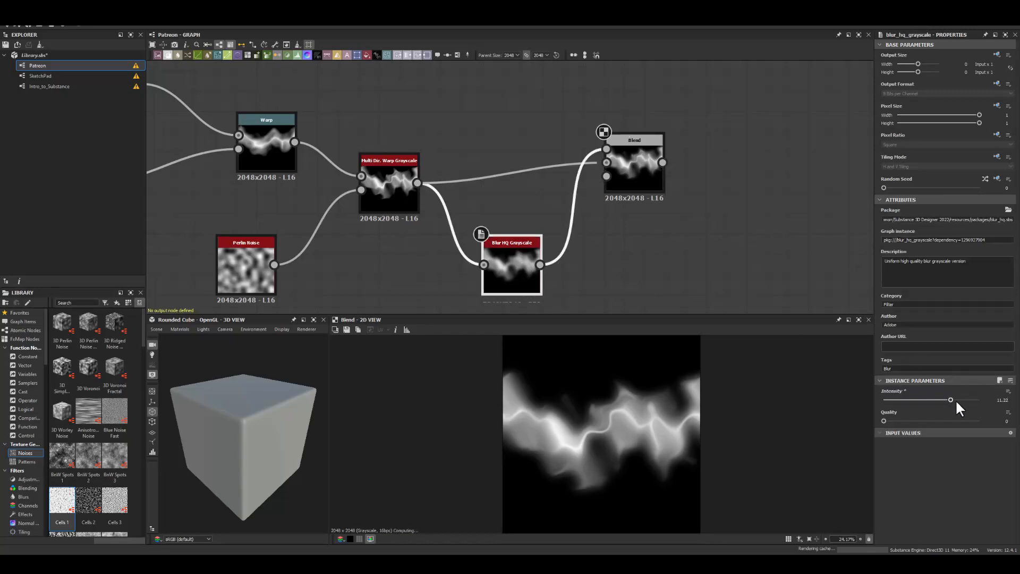
drag(948, 399, 1001, 405)
click(1006, 399)
text(50)
key(Return)
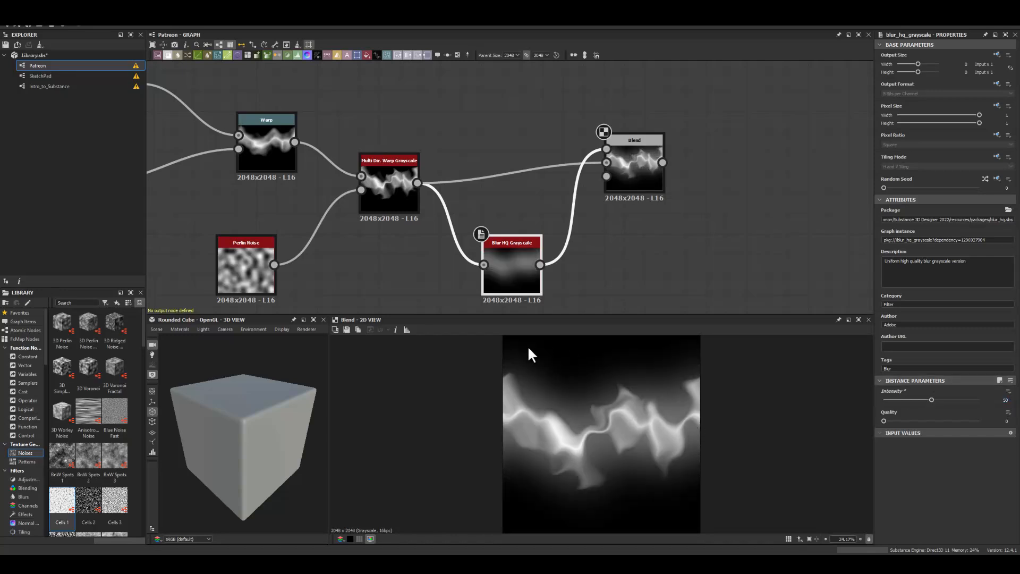
drag(884, 420, 971, 417)
Step: Reduce the Blend node's Opacity to 0.4
click(632, 154)
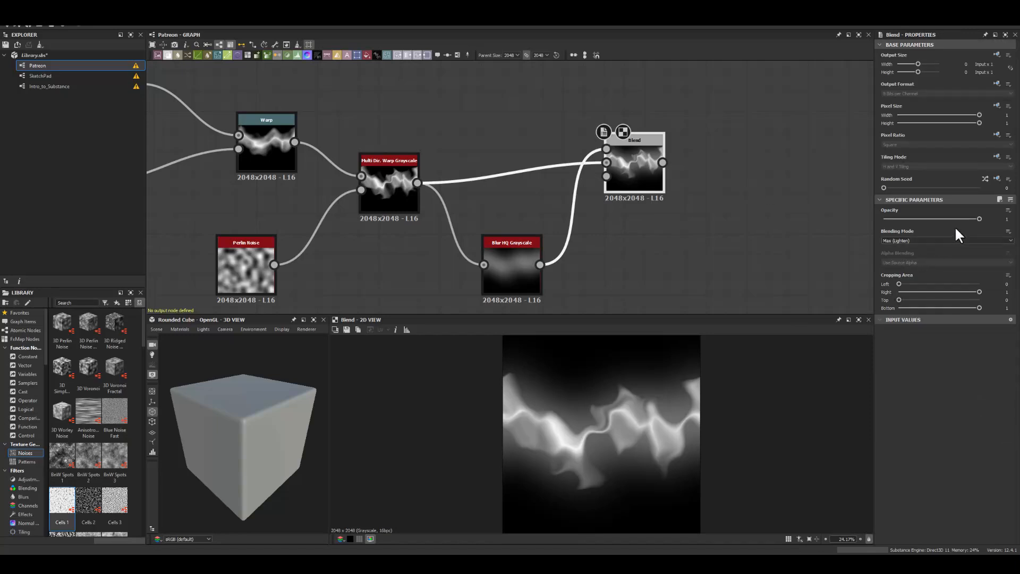
drag(967, 215, 915, 213)
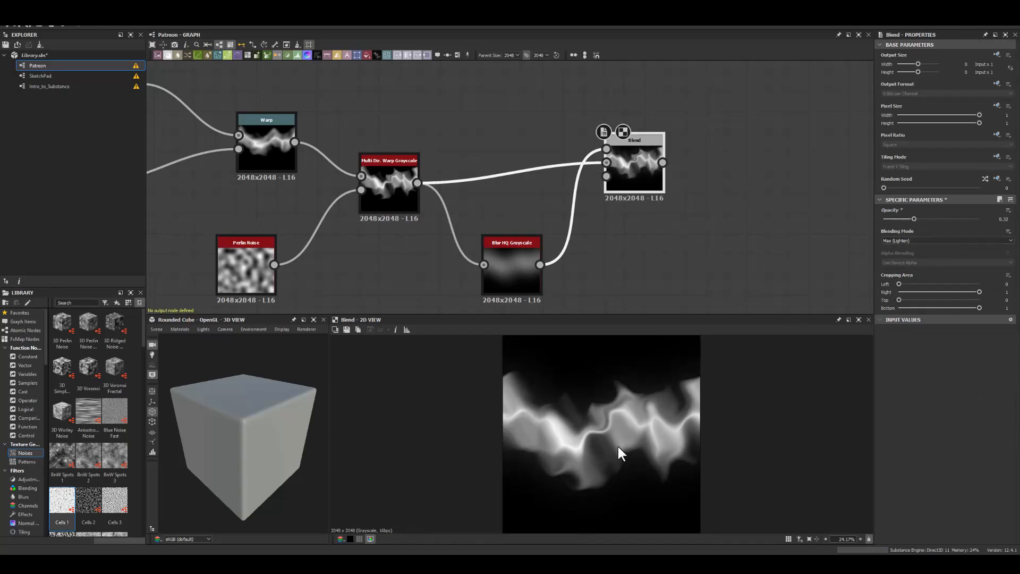
click(998, 218)
text(0.4)
key(Return)
middle_drag(658, 208, 512, 214)
drag(517, 169, 599, 188)
click(627, 152)
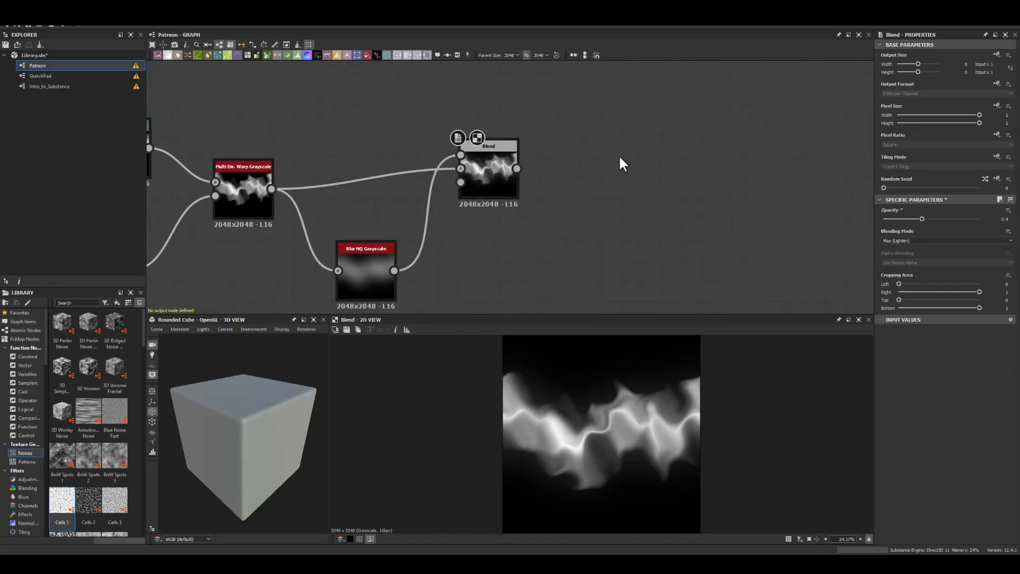
Step: Copy the original Gradient Map and Glow nodes and paste them beside the new Blend node
scroll(625, 158, down, 4)
middle_drag(573, 266, 560, 199)
drag(588, 235, 474, 281)
middle_drag(597, 109, 539, 199)
scroll(539, 199, up, 3)
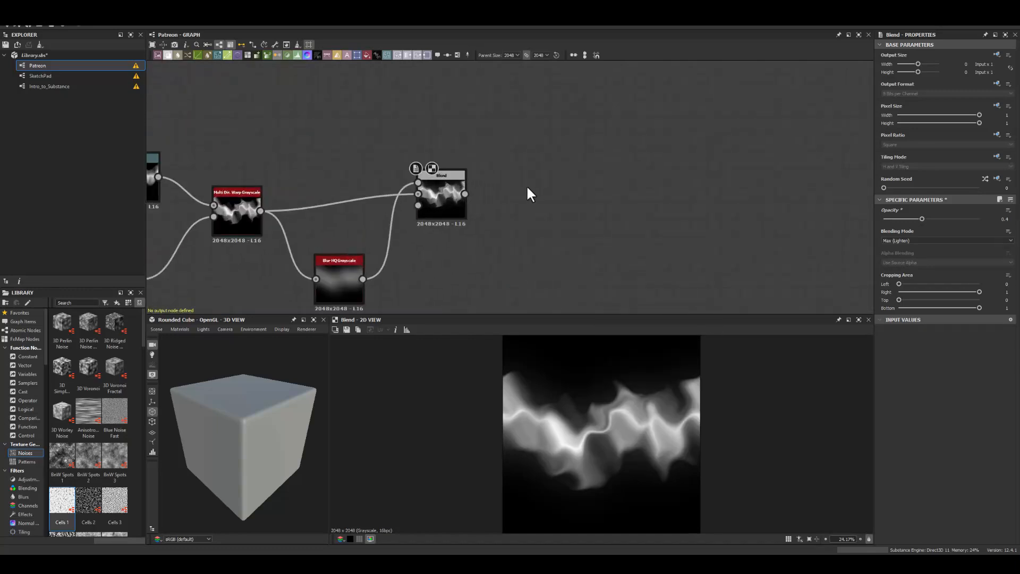
key(ctrl+v)
drag(472, 178, 561, 185)
click(510, 133)
Step: Connect the Blend output to the pasted Gradient Map and preview the Gradient Map in the 2D view
drag(465, 194, 520, 193)
double_click(545, 193)
scroll(540, 249, up, 3)
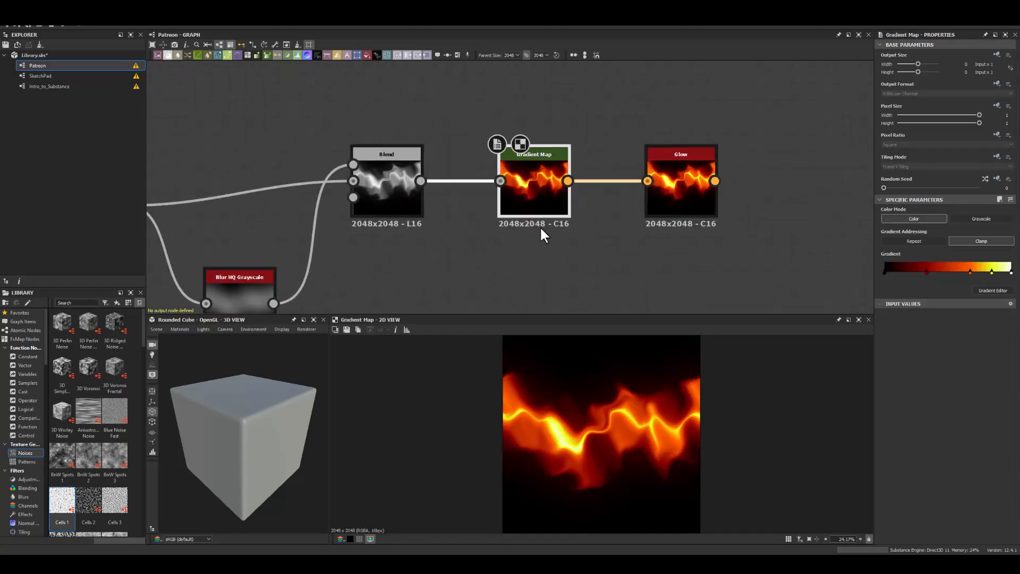
Step: Compare the pasted Glow output with the Gradient Map output in the 2D view
click(672, 182)
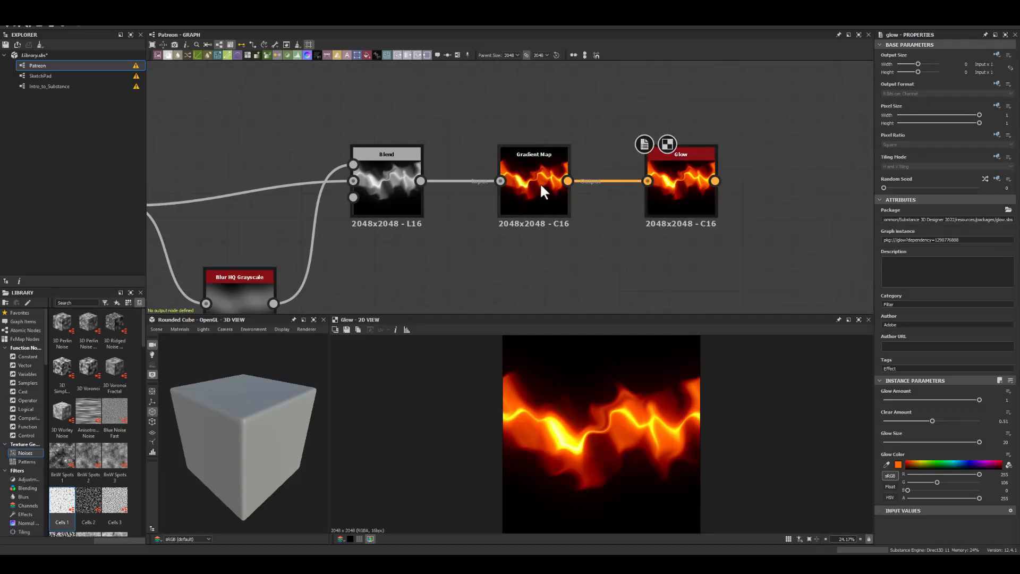
click(539, 182)
click(669, 208)
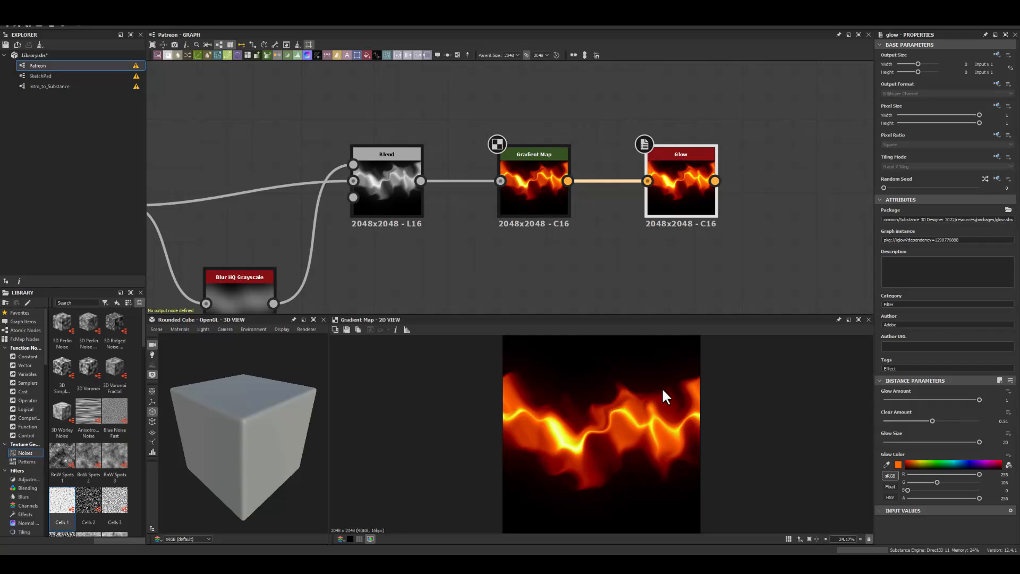
Step: Try inserting a Blur HQ Grayscale node between Multi Dir. Warp Grayscale and Blend, and preview the Gradient Map output
middle_drag(385, 231, 471, 218)
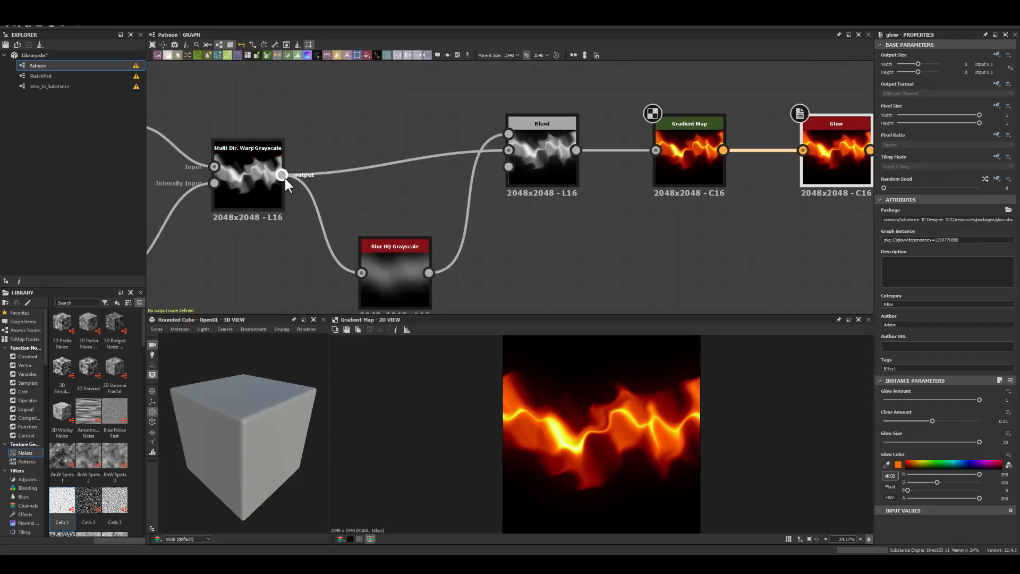
drag(283, 175, 329, 127)
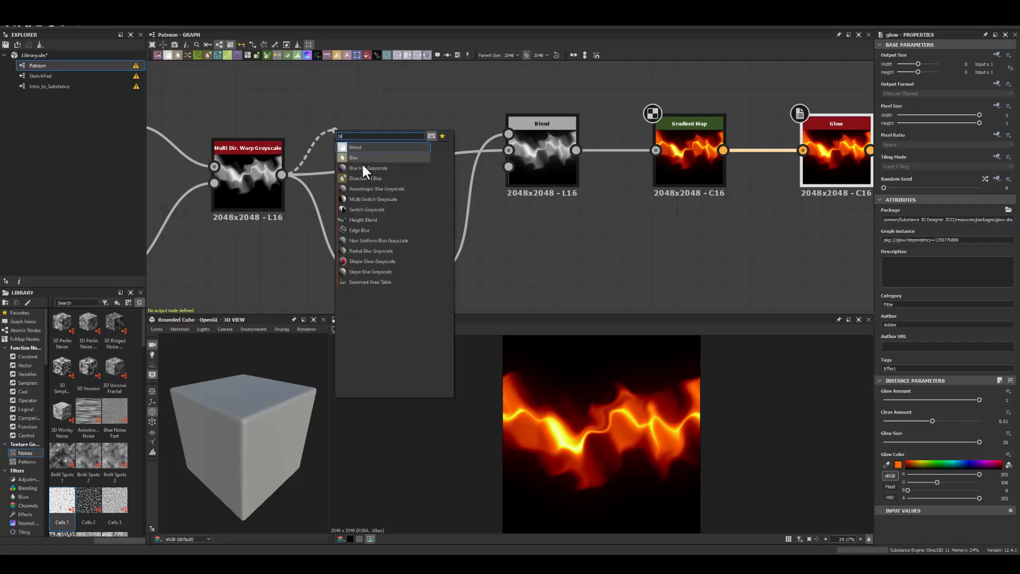
click(367, 178)
drag(474, 148, 508, 150)
middle_drag(626, 225, 515, 243)
double_click(576, 188)
double_click(460, 166)
double_click(561, 174)
middle_drag(437, 73, 494, 88)
Step: Move the inserted Blur HQ Grayscale node above the lower blur and reduce its Intensity to about 1.46
click(310, 167)
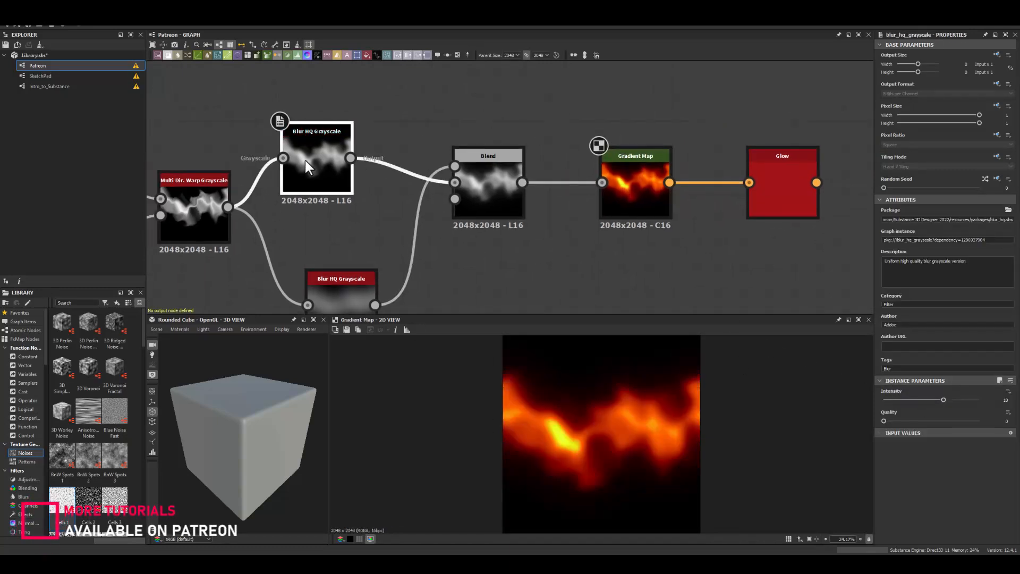
drag(304, 158, 329, 133)
drag(944, 399, 888, 399)
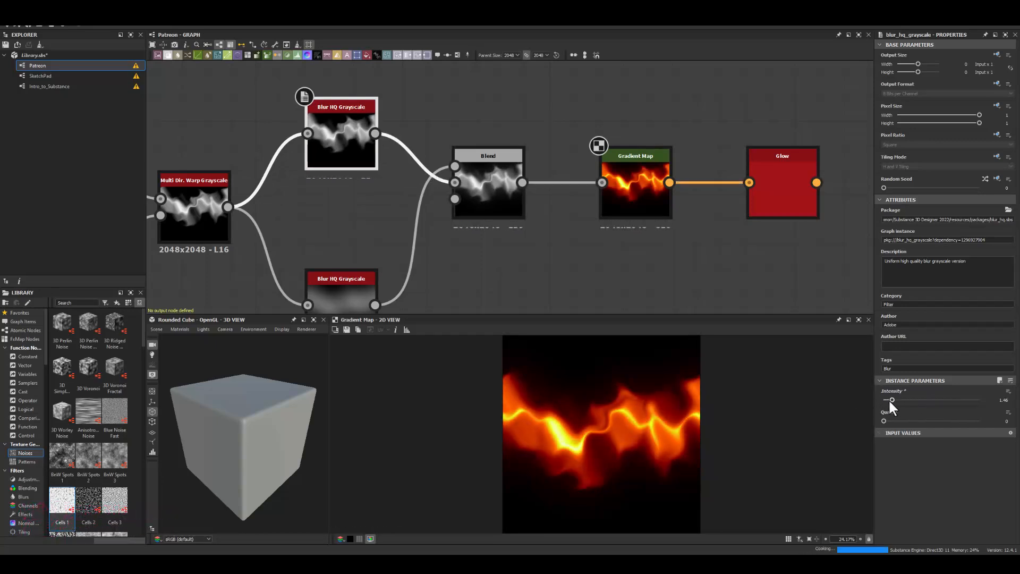
Step: Delete the upper Blur HQ Grayscale node and reconnect Multi Dir. Warp Grayscale directly to the Blend node
key(Delete)
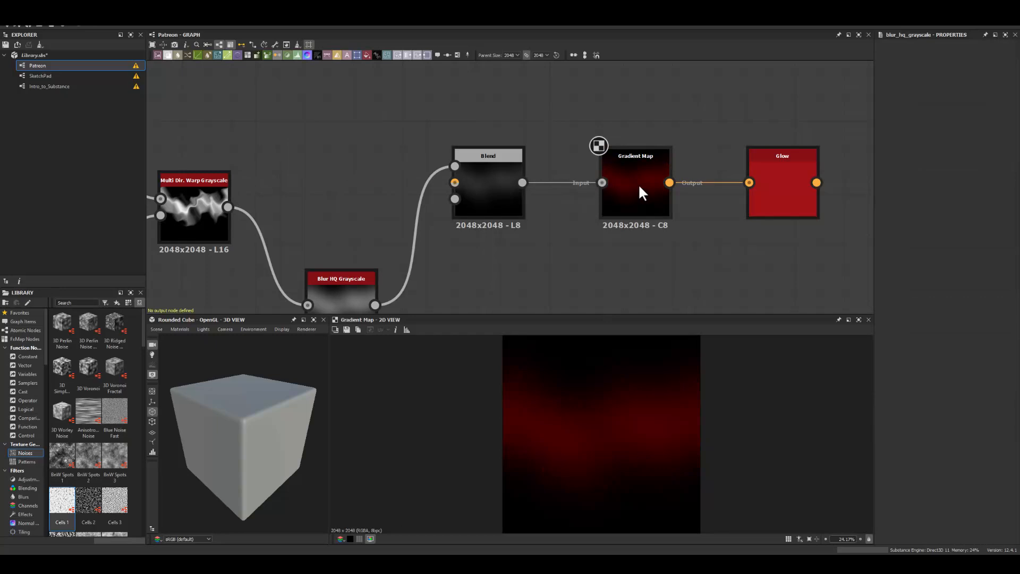
click(639, 184)
click(498, 186)
drag(229, 207, 470, 187)
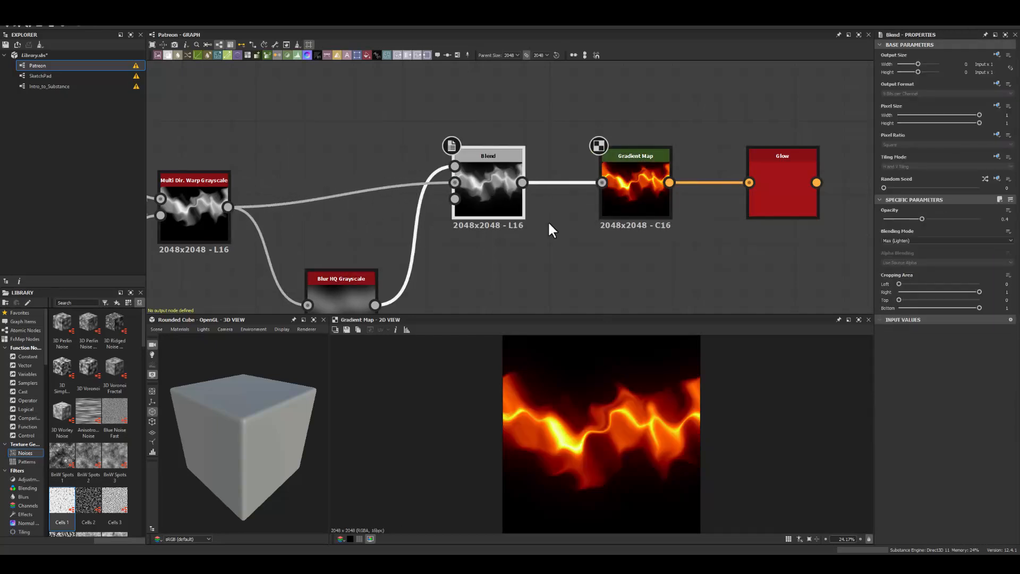
Step: Preview the second variation's Glow output and its grayscale Blend output in the 2D view
double_click(772, 213)
double_click(490, 201)
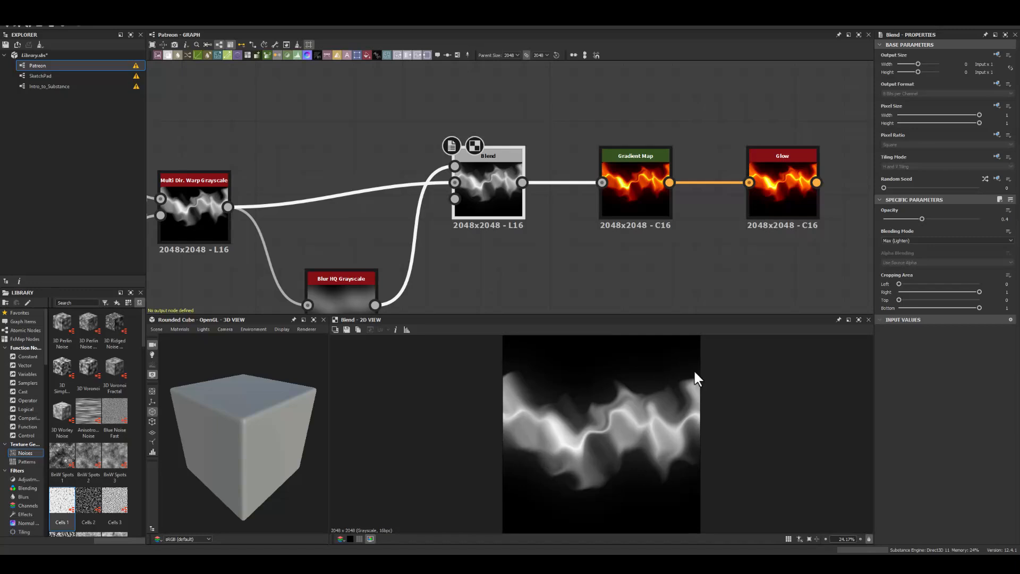
middle_drag(586, 235, 567, 212)
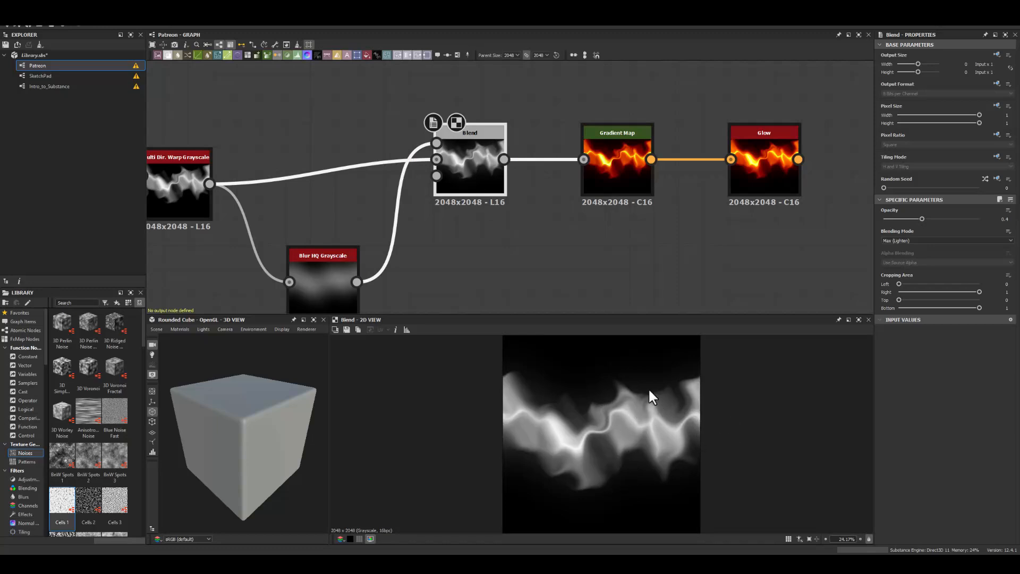
Step: Compare the first trail's Glow output with the second variation's Glow output in the 2D view
middle_drag(470, 212, 440, 178)
scroll(464, 211, down, 2)
middle_drag(464, 210, 447, 183)
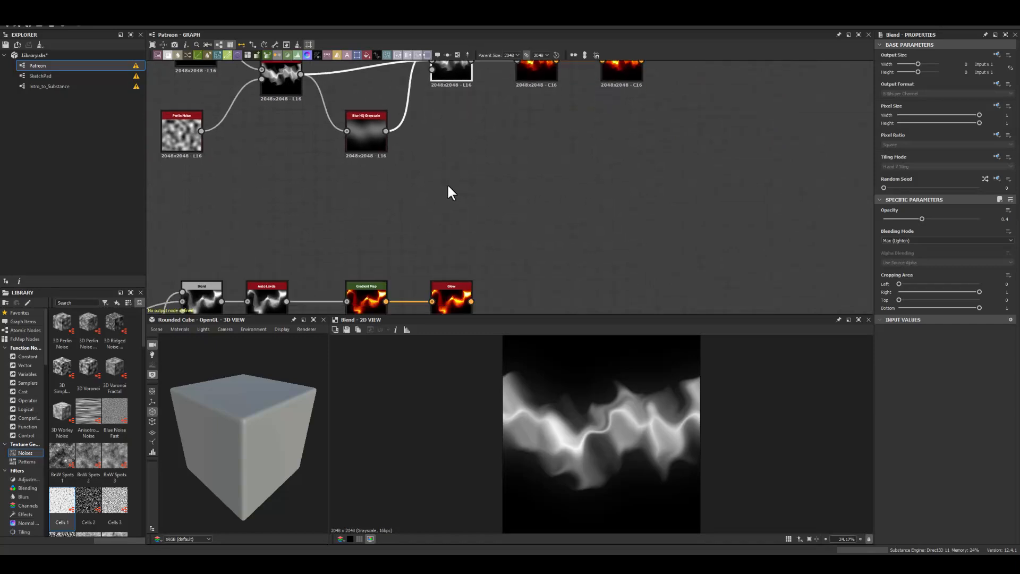
middle_drag(429, 248, 438, 179)
click(461, 247)
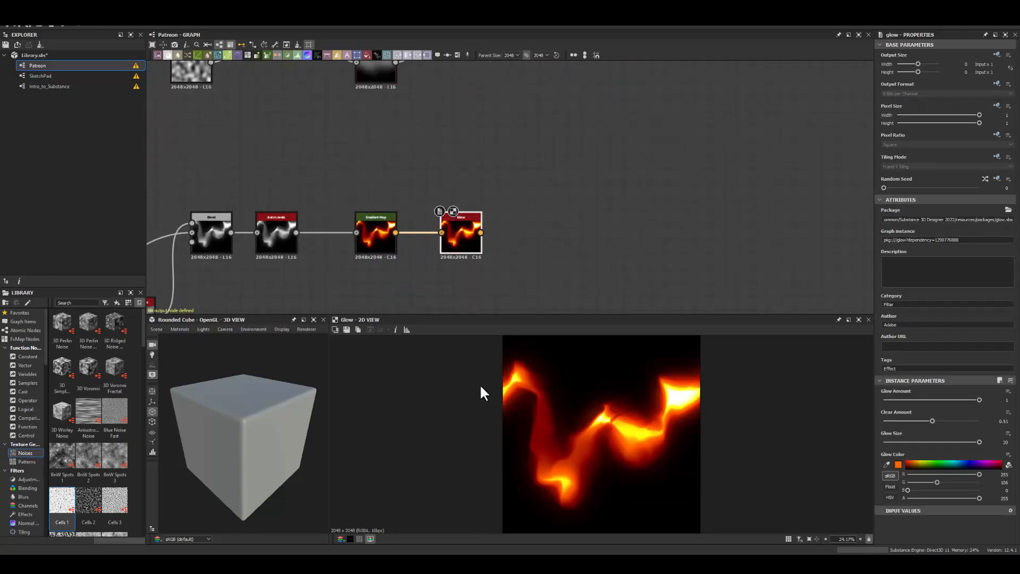
middle_drag(499, 63, 451, 211)
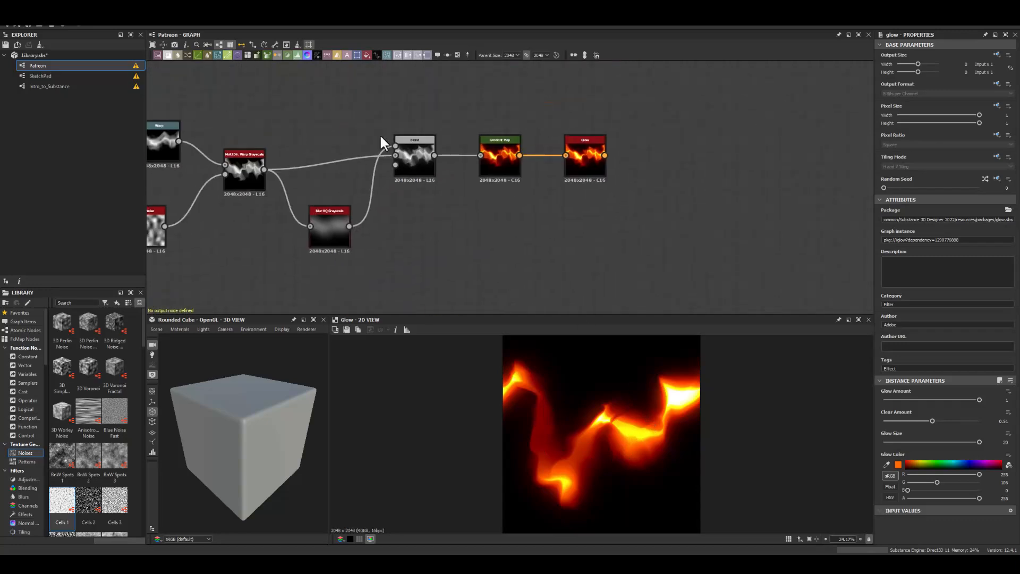
double_click(572, 166)
scroll(489, 103, down, 5)
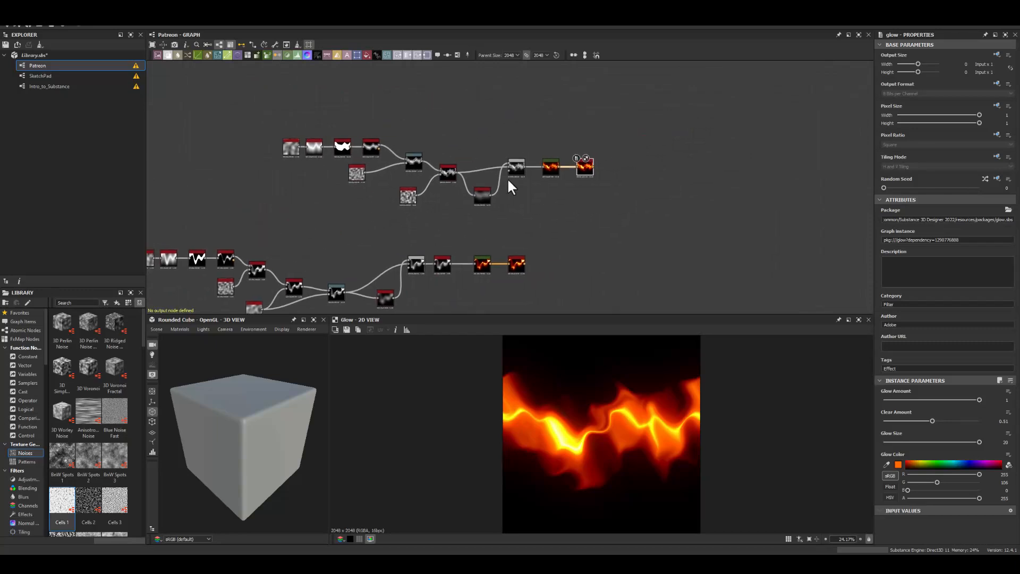
scroll(500, 186, up, 6)
scroll(563, 247, down, 2)
middle_drag(542, 276, 466, 203)
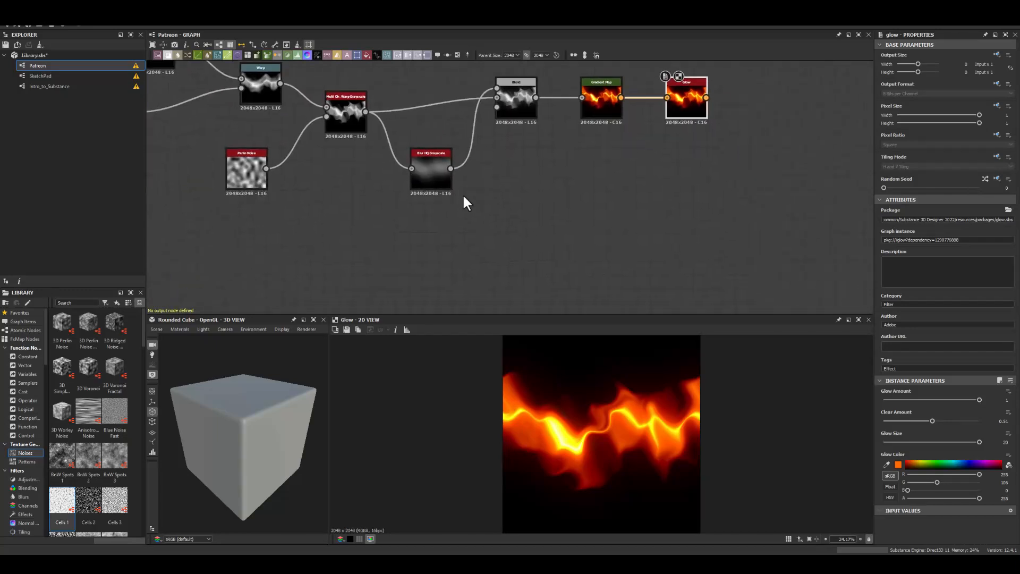
scroll(425, 242, down, 2)
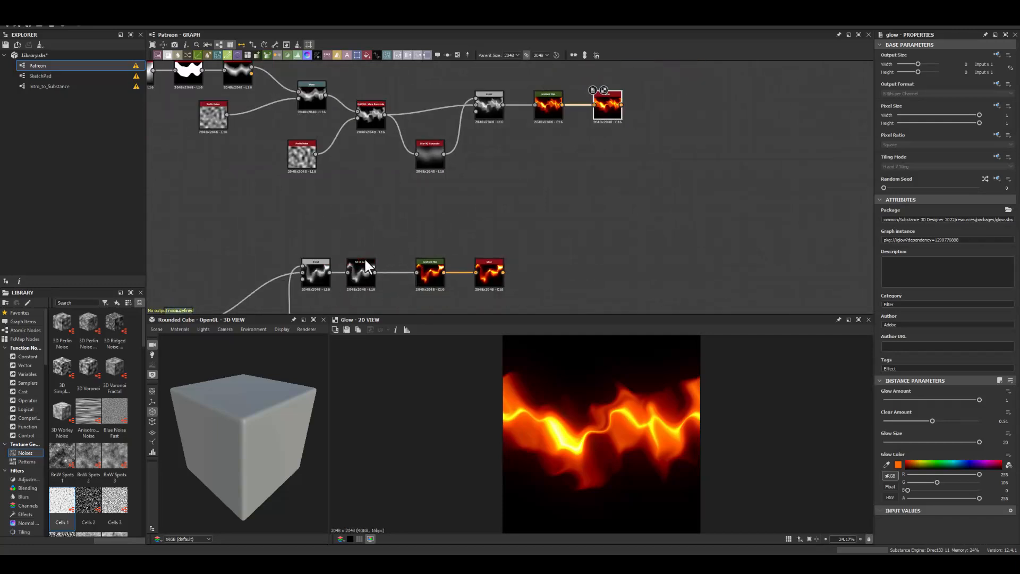
middle_drag(487, 144, 461, 218)
scroll(460, 170, up, 3)
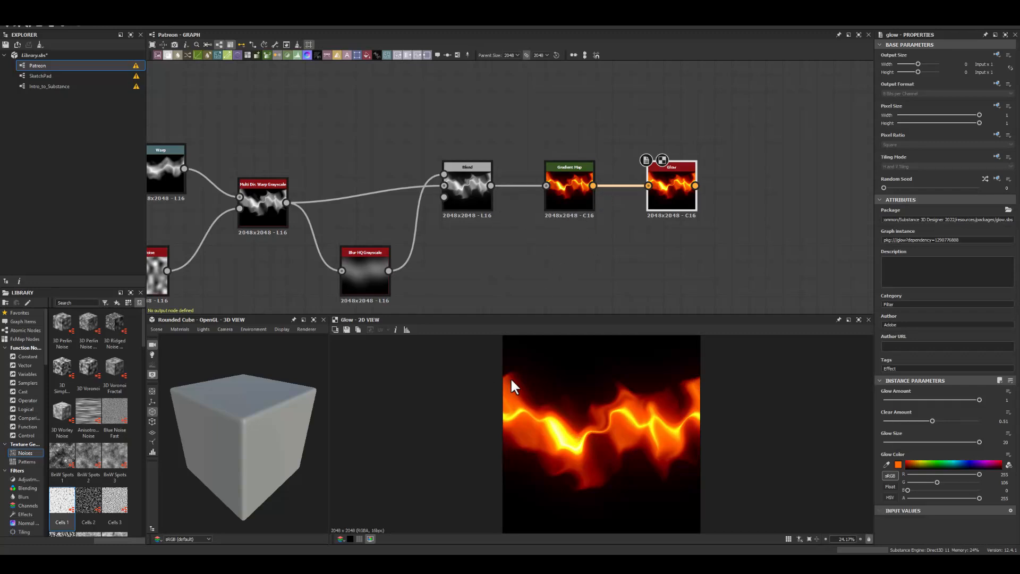
Step: Preview the second variation's Blend output, followed by the first trail's Glow output
click(452, 186)
scroll(468, 271, down, 3)
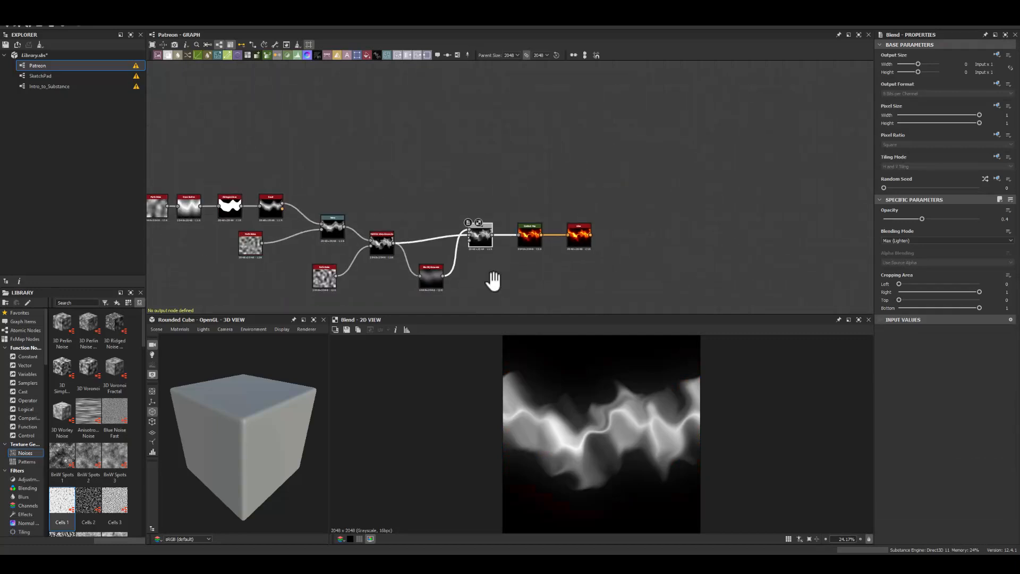
middle_drag(489, 277, 501, 202)
click(490, 293)
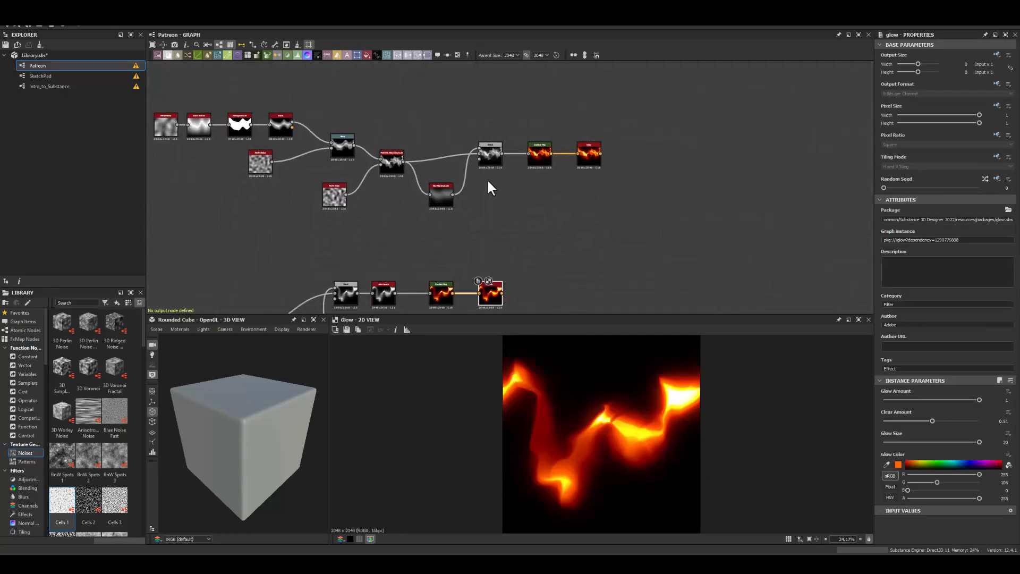
middle_drag(458, 223, 590, 168)
middle_drag(293, 164, 383, 145)
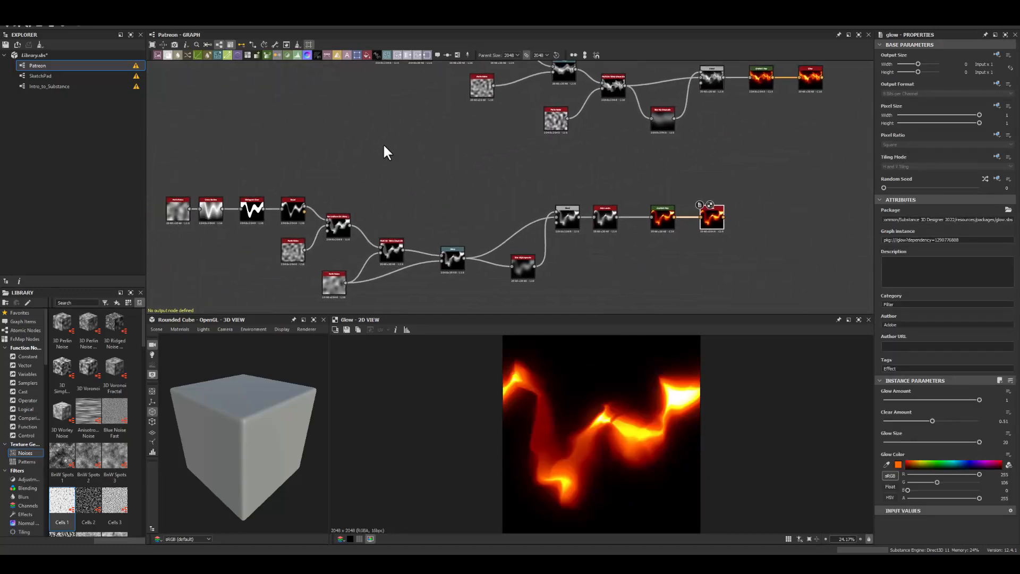
middle_drag(663, 133, 521, 232)
scroll(578, 136, up, 3)
middle_drag(621, 161, 608, 142)
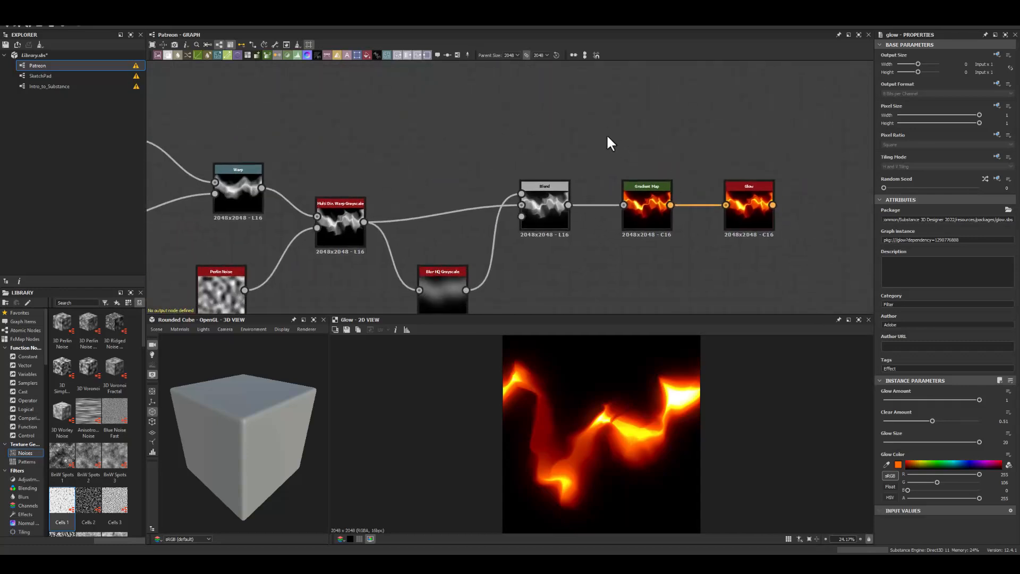